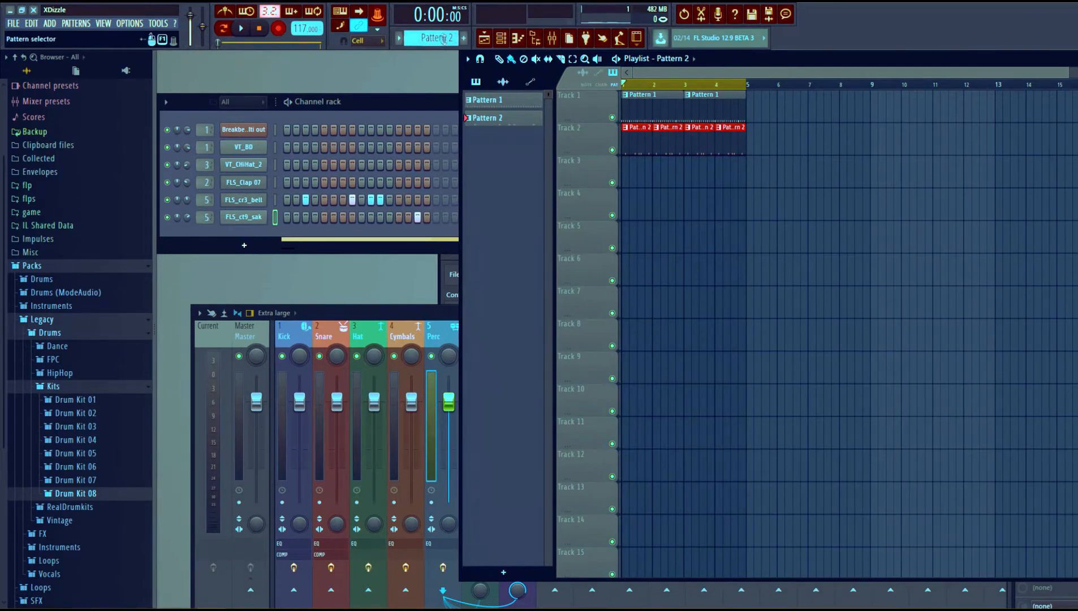
- Select empty Pattern 3, add a GMS synthesizer channel, and move its window clear of the channel rack
scroll(442, 39, up, 1)
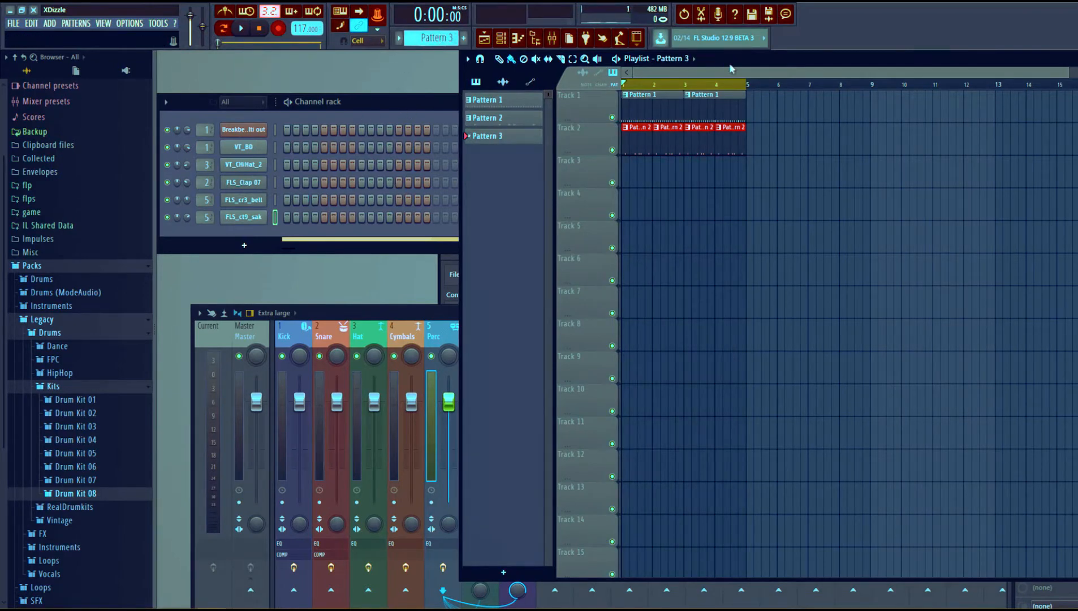
click(50, 24)
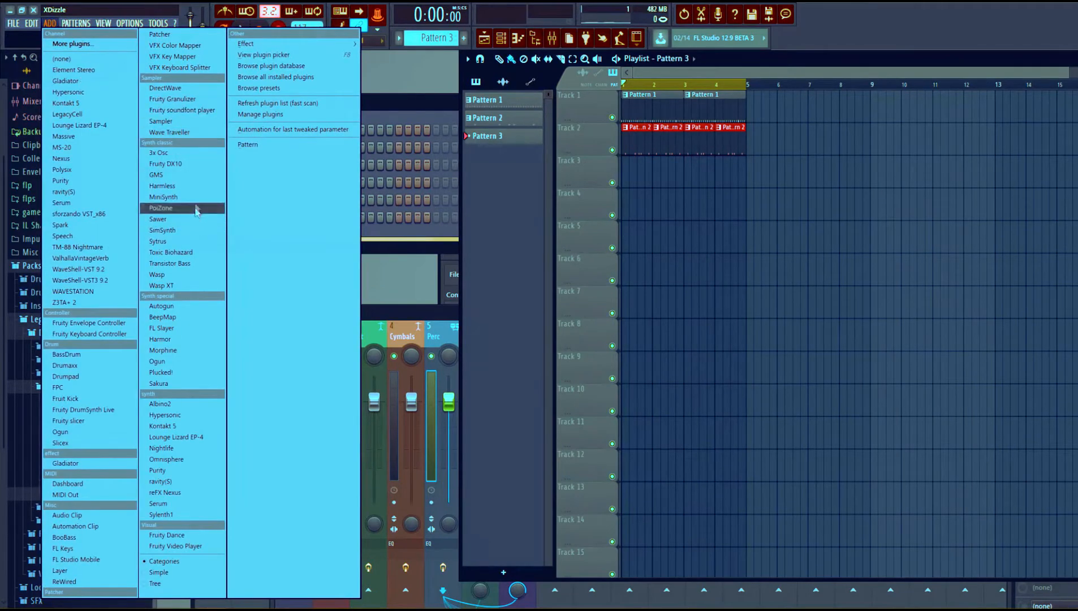
click(181, 175)
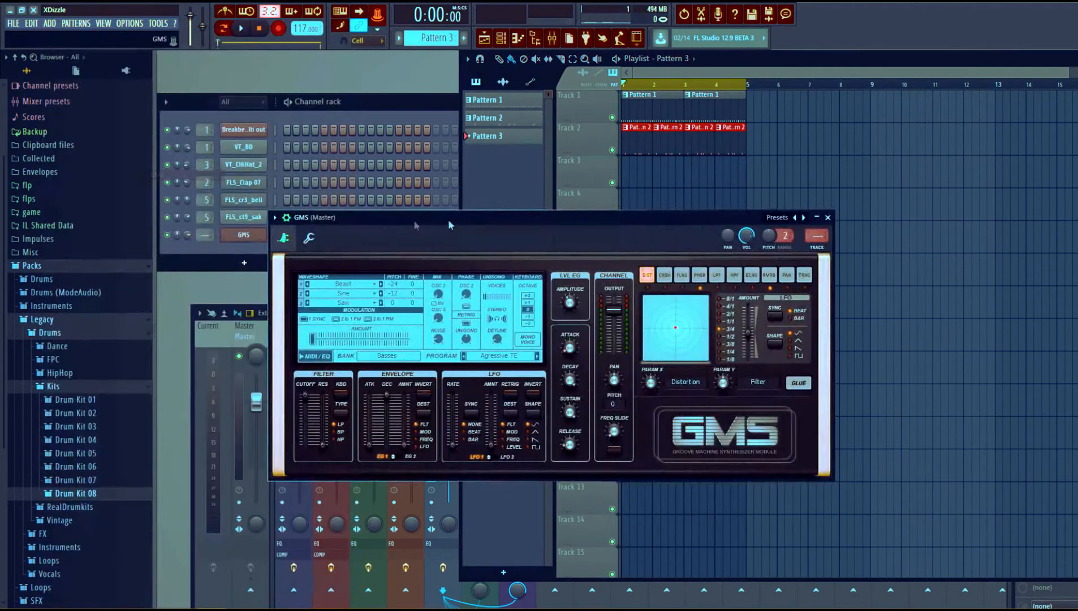
drag(465, 215, 479, 286)
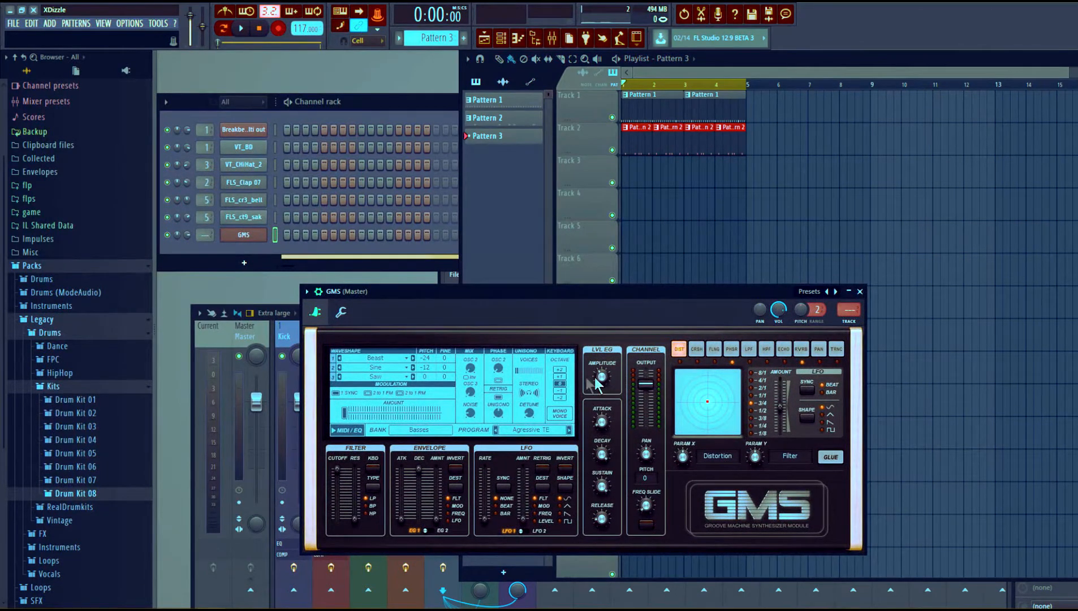
- Load the Pad 2 MC preset from the Pads & Textures bank of the GMS presets library
click(524, 429)
click(527, 441)
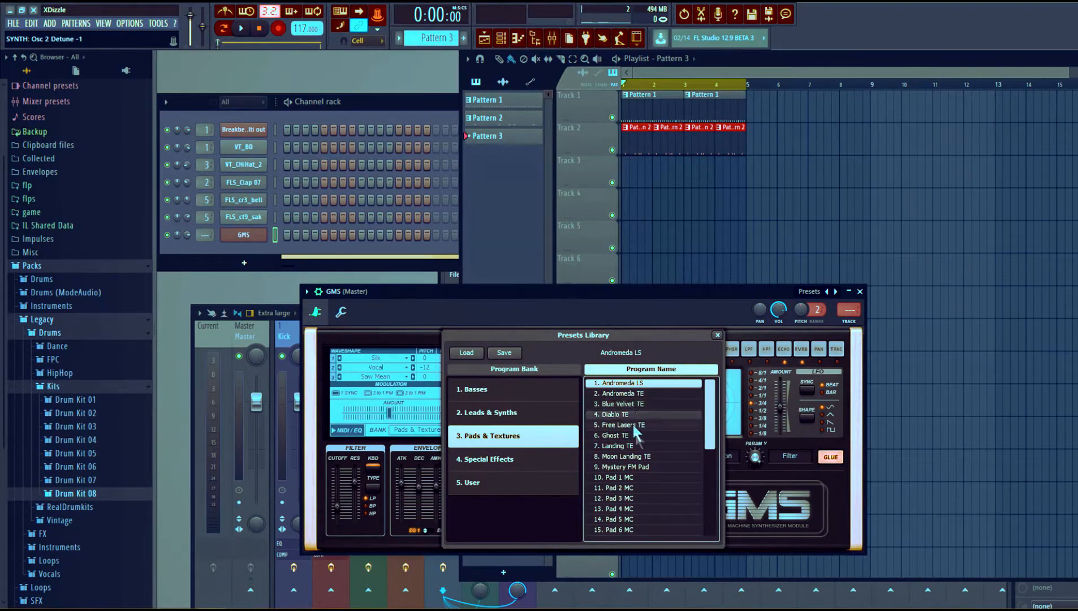
scroll(633, 428, down, 3)
scroll(636, 436, down, 1)
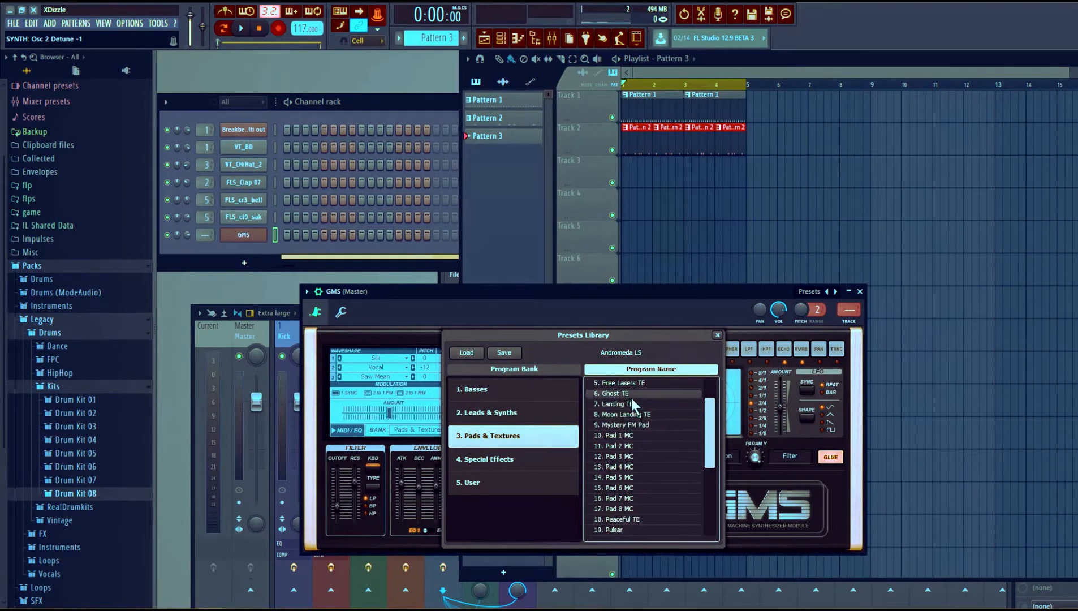
click(633, 446)
click(632, 446)
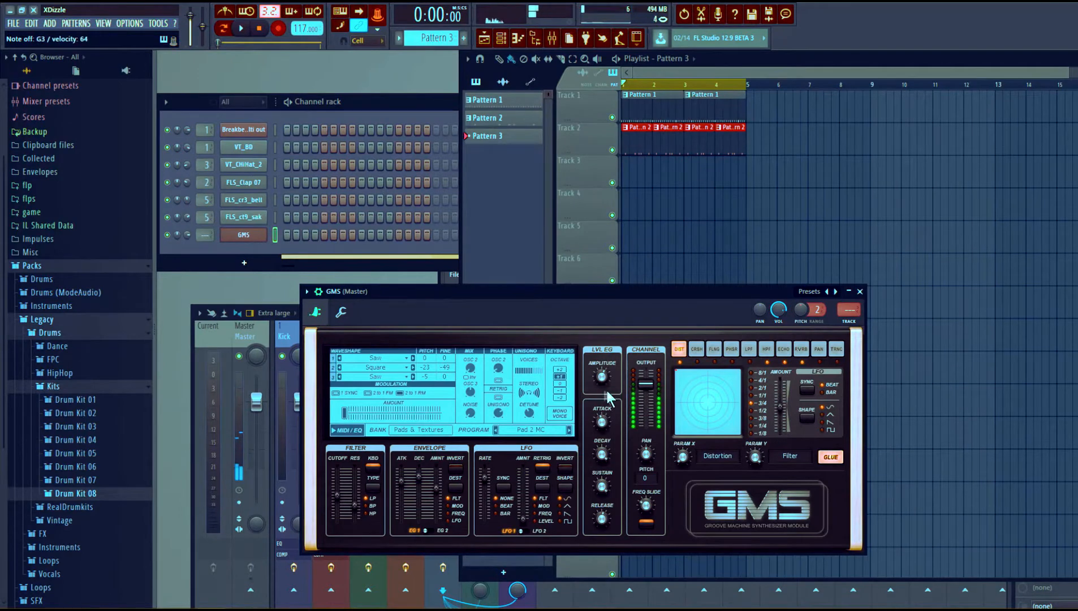
- Open the piano roll for the GMS channel and fit about four bars in view
right_click(254, 235)
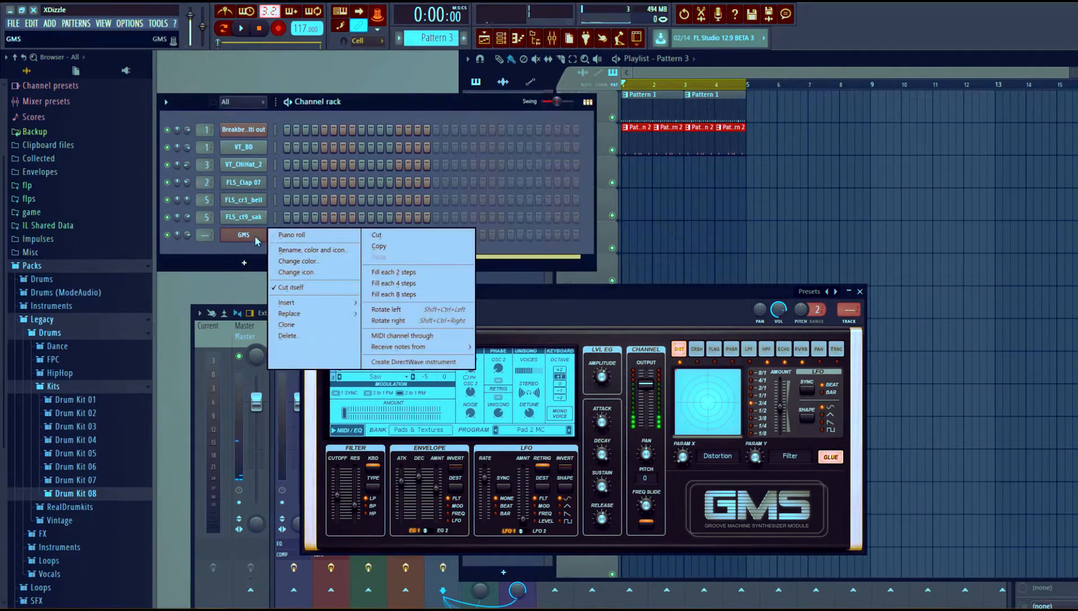
click(280, 233)
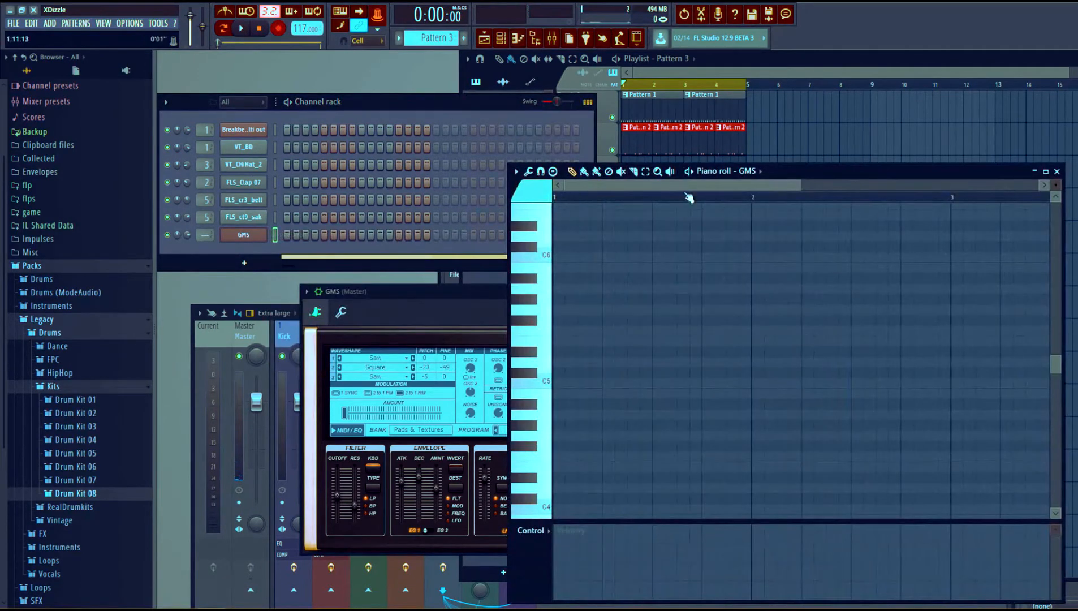
scroll(688, 197, down, 3)
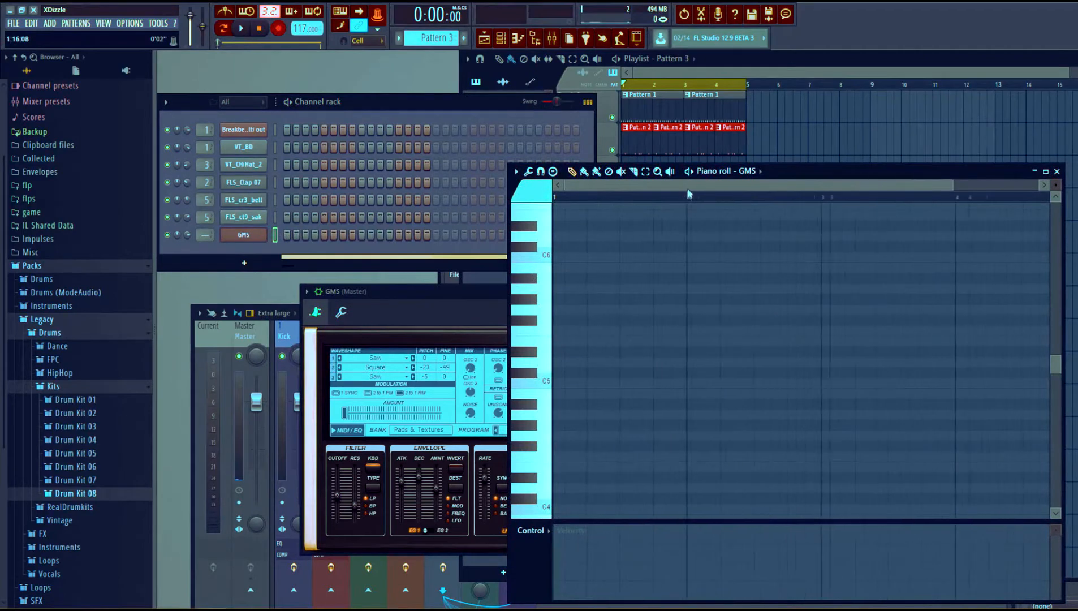
click(515, 171)
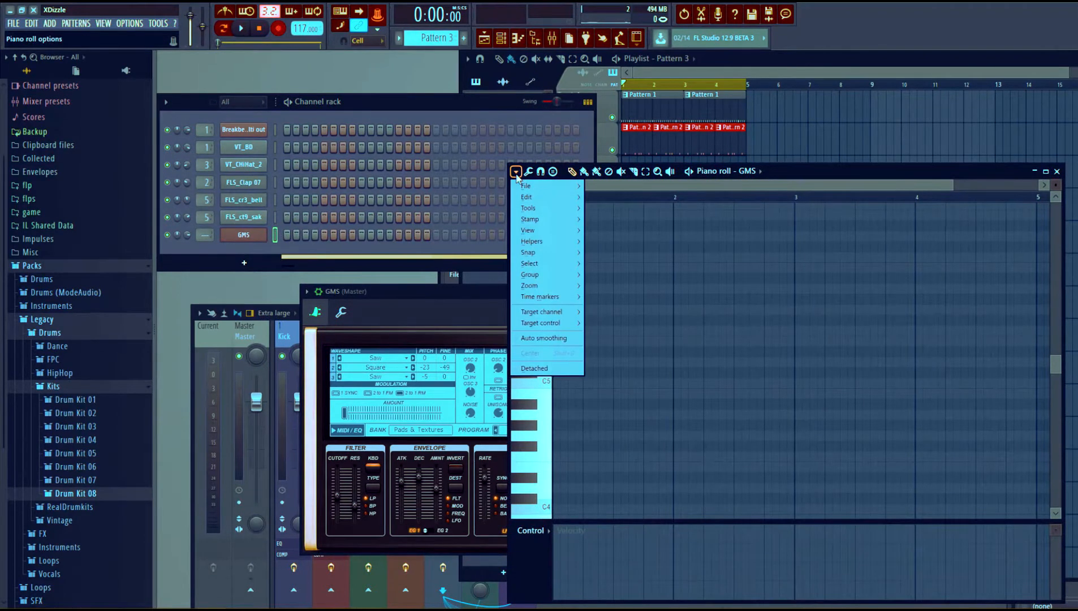
click(529, 173)
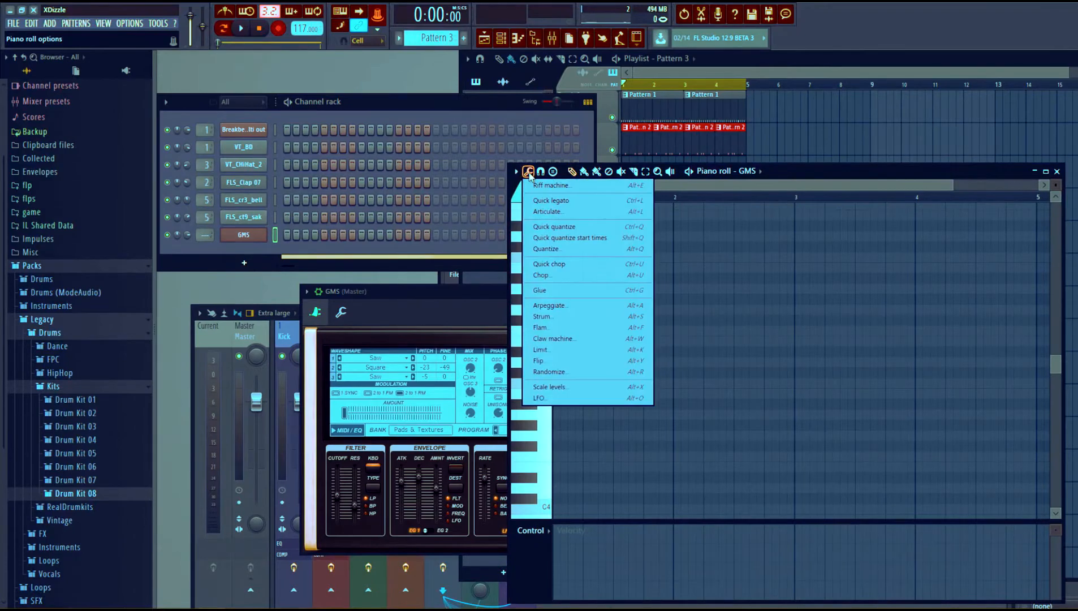
click(553, 173)
click(574, 172)
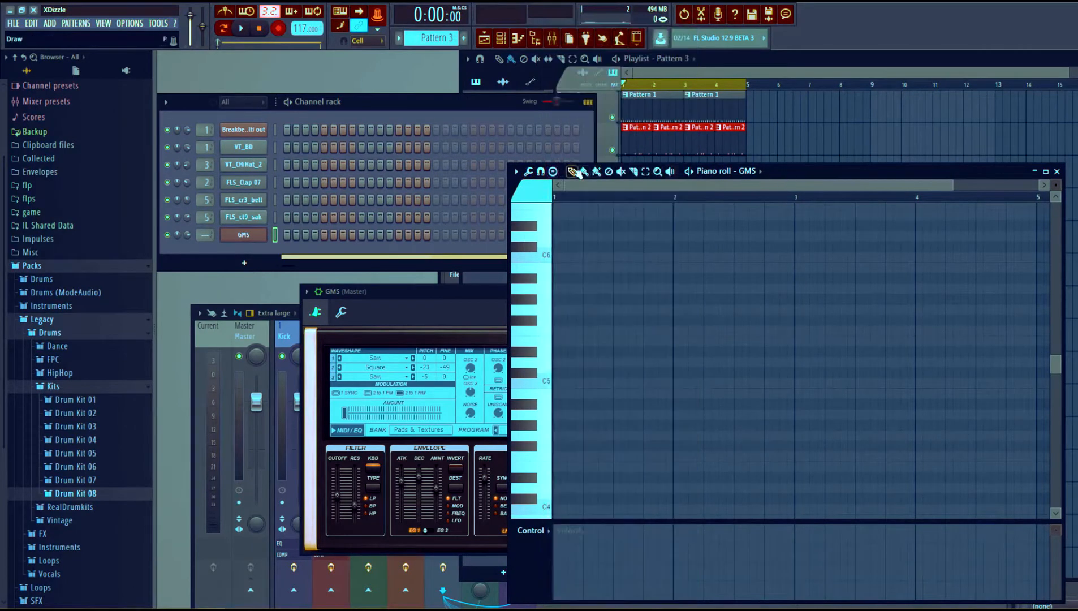
- Stamp a Minor 9th chord rooted on C5 at bar 1, stretch it to four bars, and play the pattern
click(553, 172)
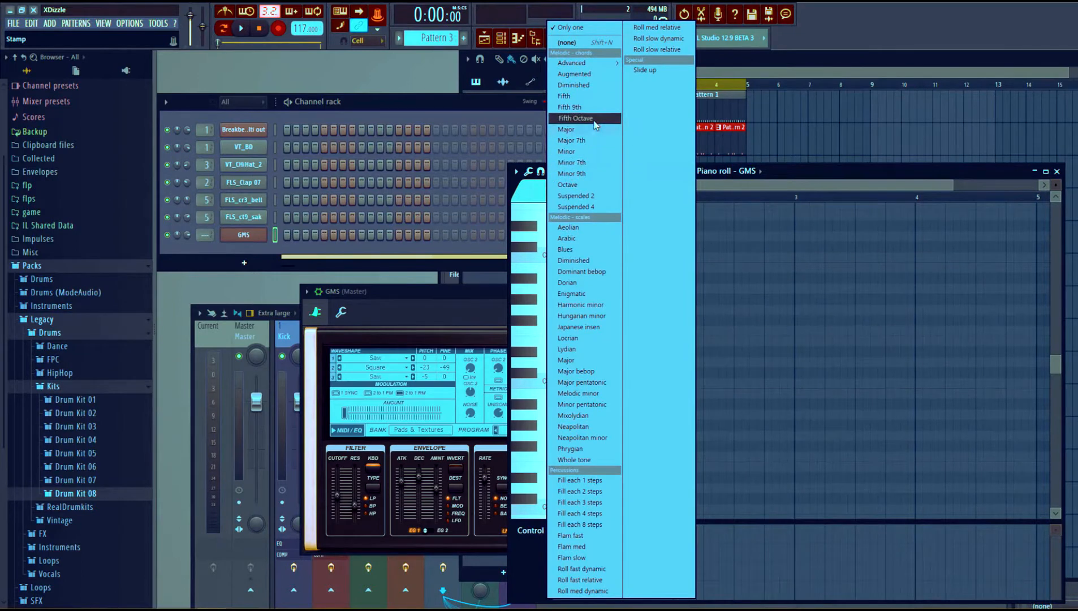
mouse_move(587, 67)
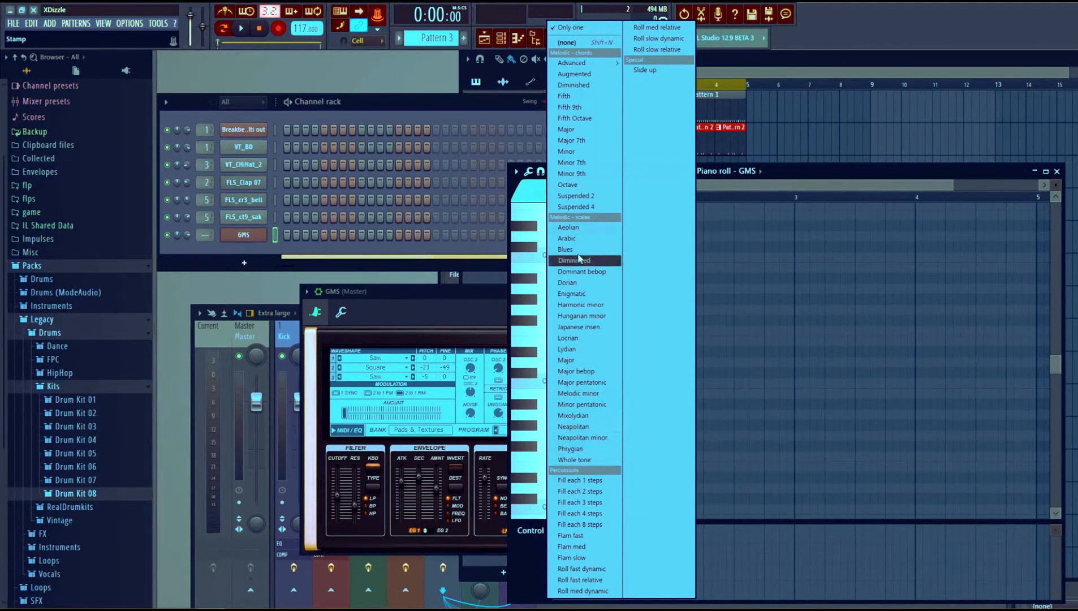
click(587, 175)
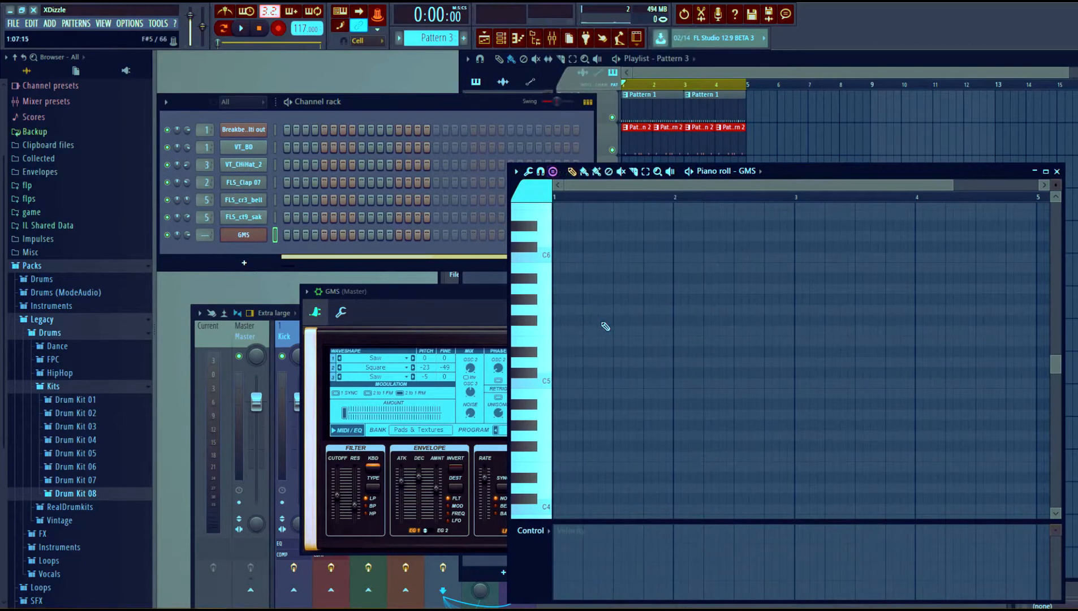
click(559, 389)
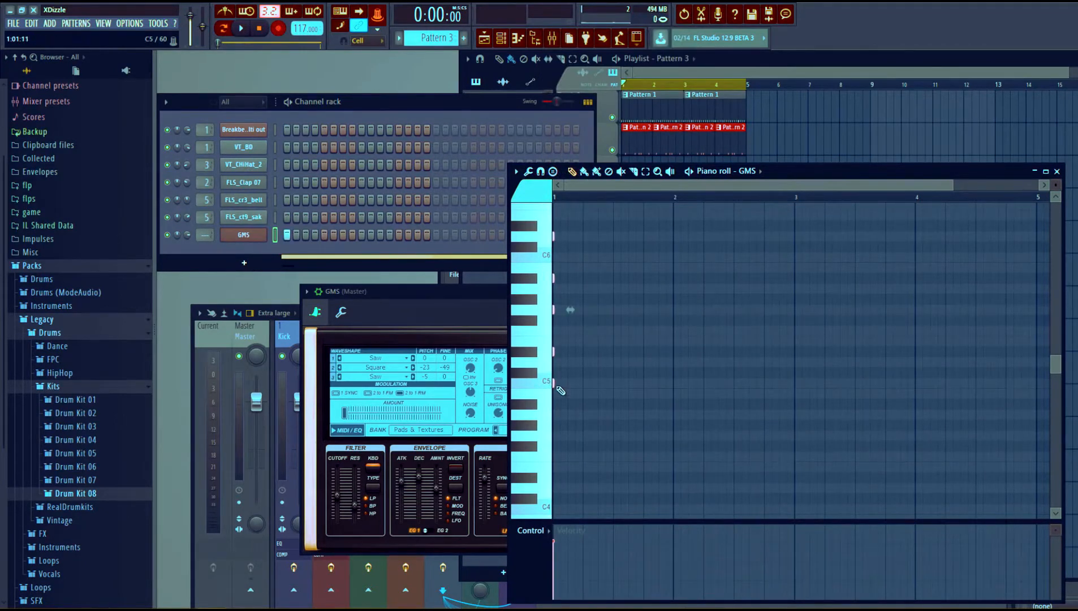
drag(555, 384, 1033, 399)
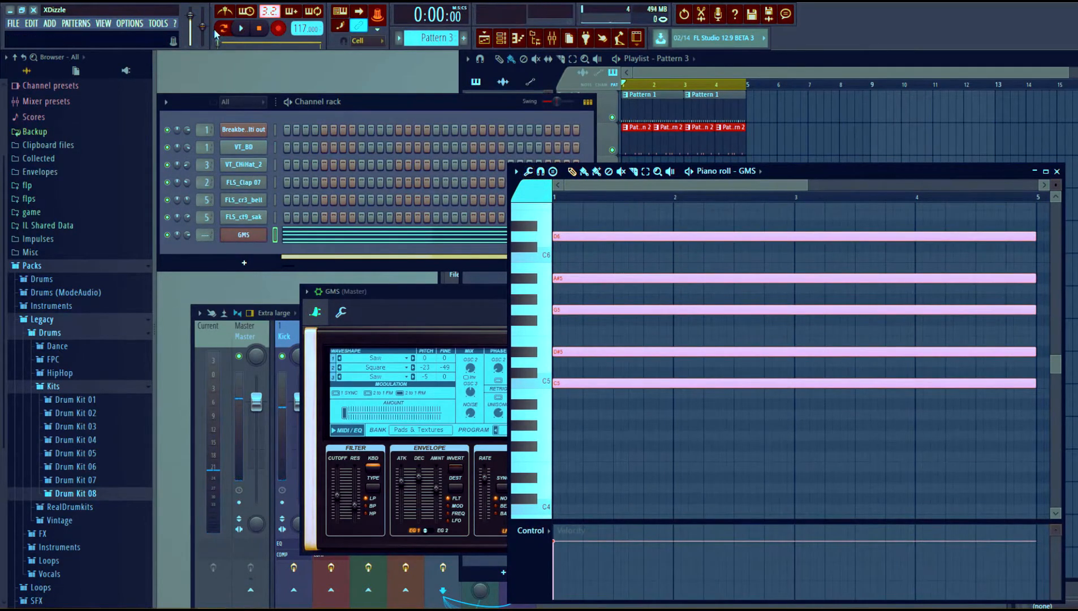
key(space)
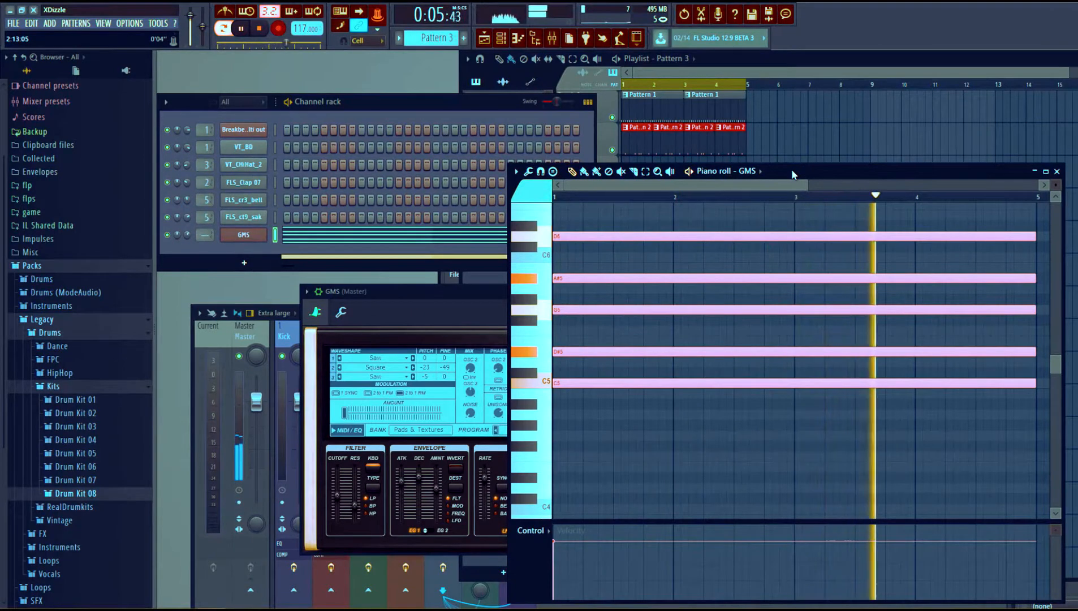
key(space)
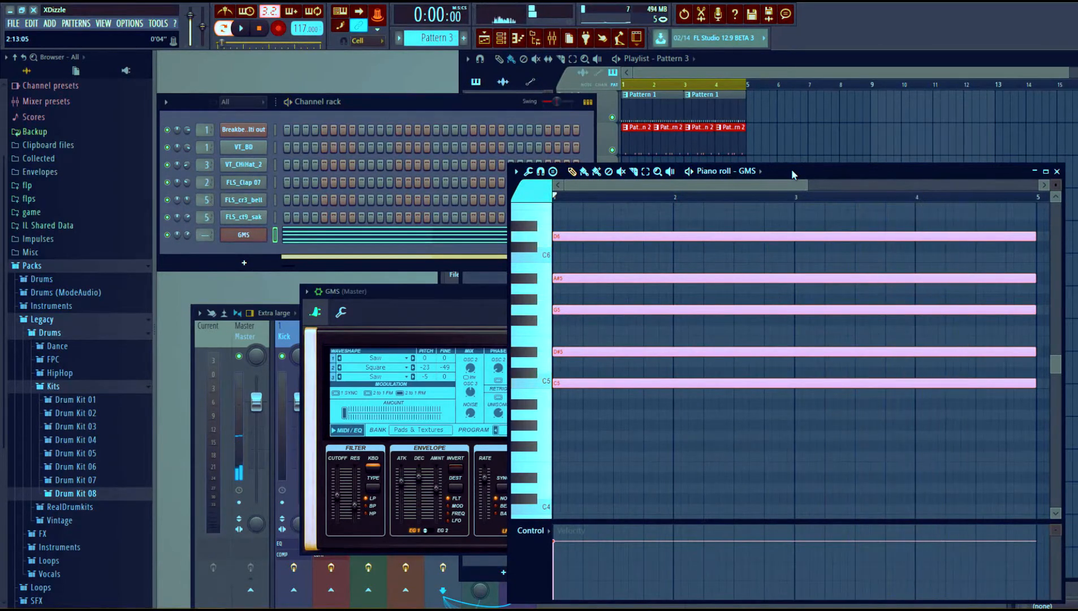
- Place Pattern 3 at bar 1 on Track 4 of the playlist and move the channel rack up
drag(775, 172, 764, 258)
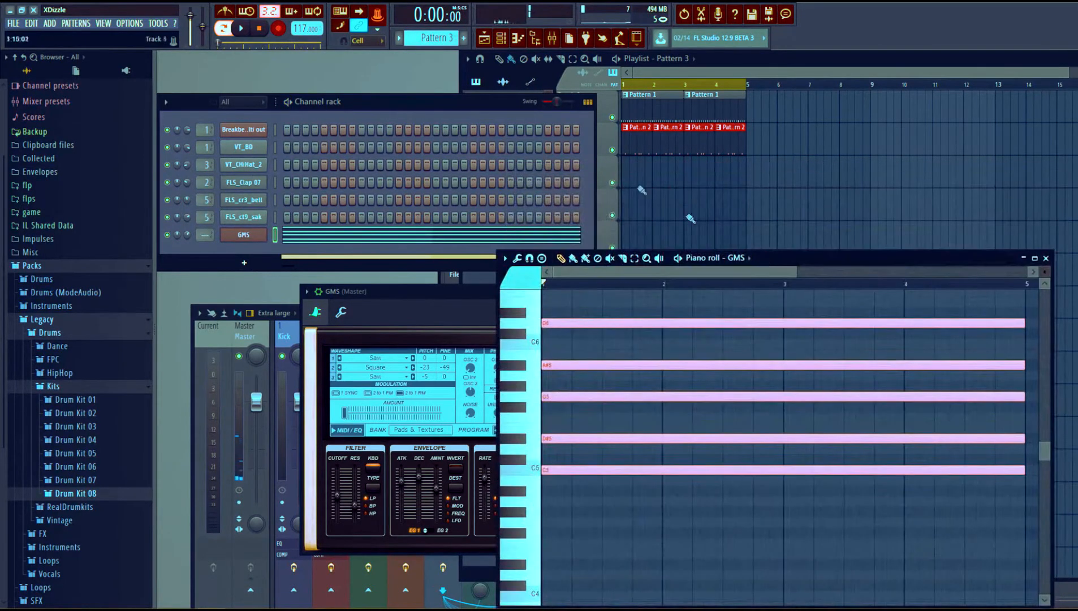
click(637, 220)
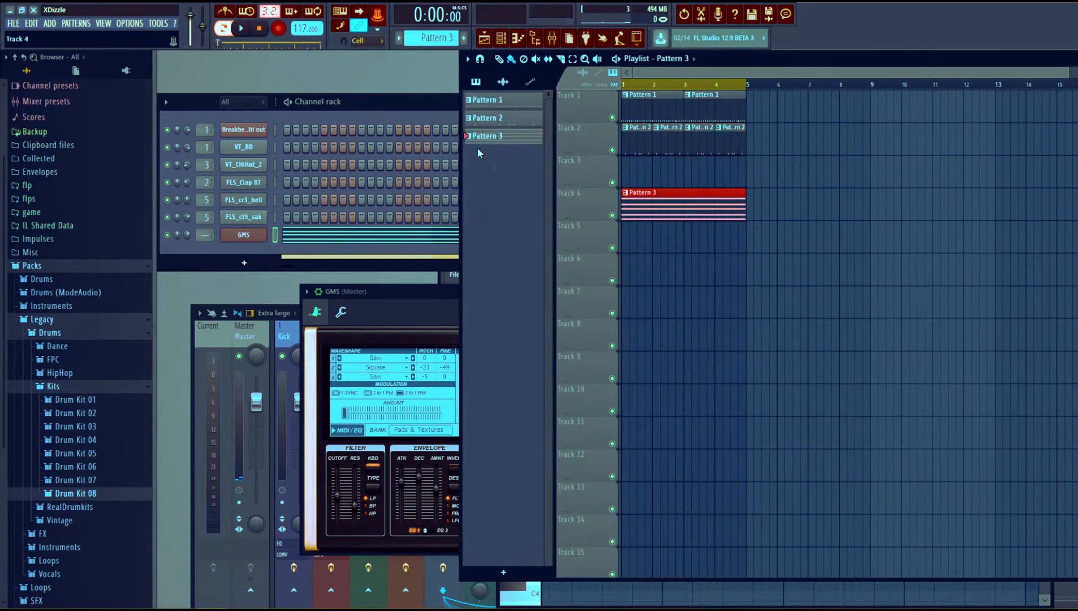
drag(415, 105, 410, 63)
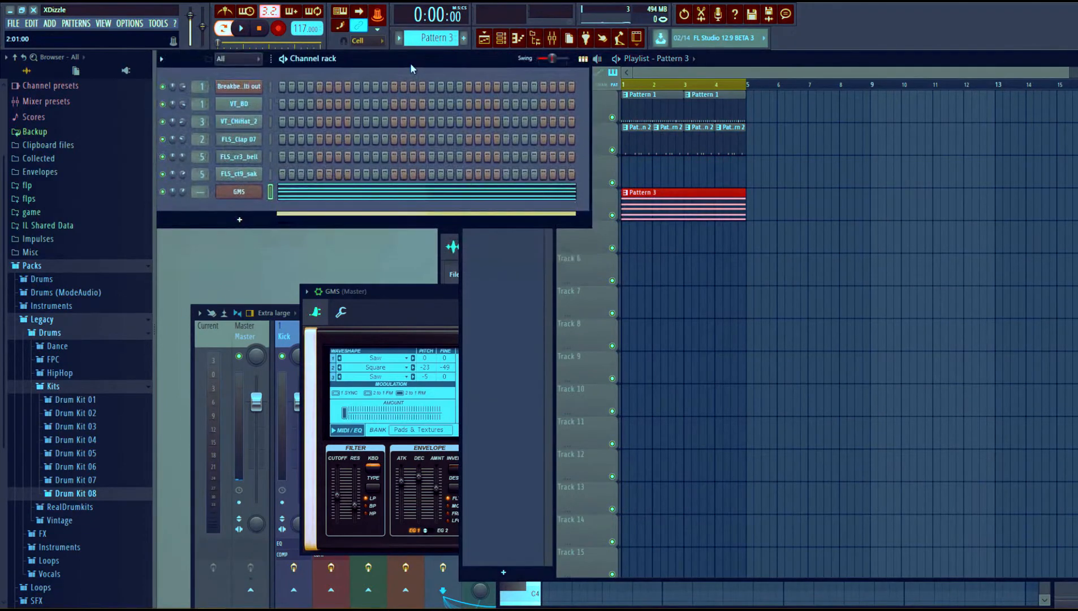
click(852, 56)
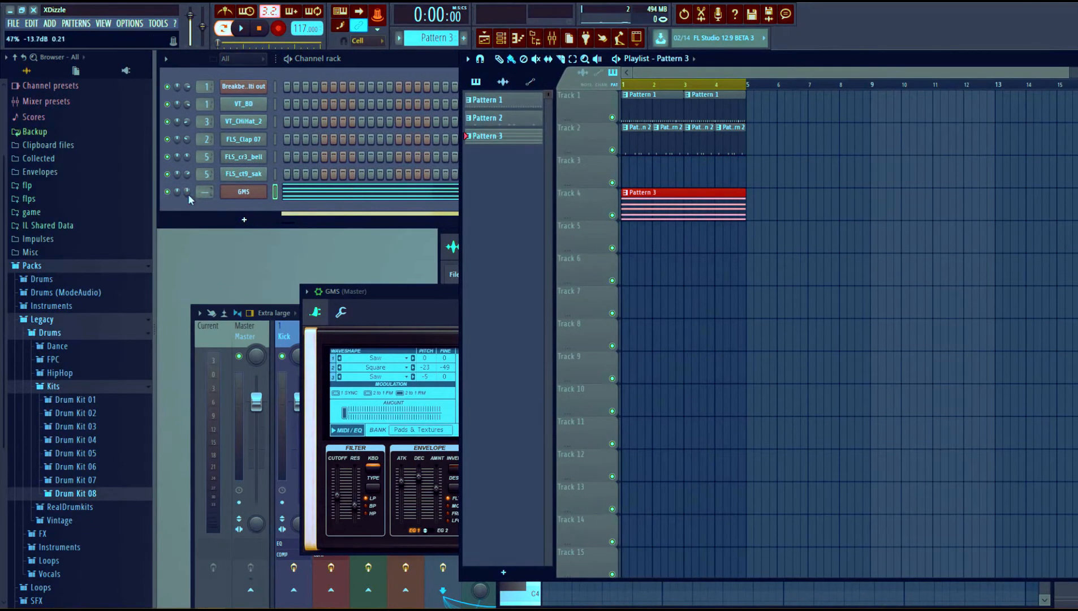
- Lower the GMS channel volume to about 47% and play the arrangement in song mode
drag(188, 194, 189, 202)
key(space)
key(space)
click(227, 31)
key(space)
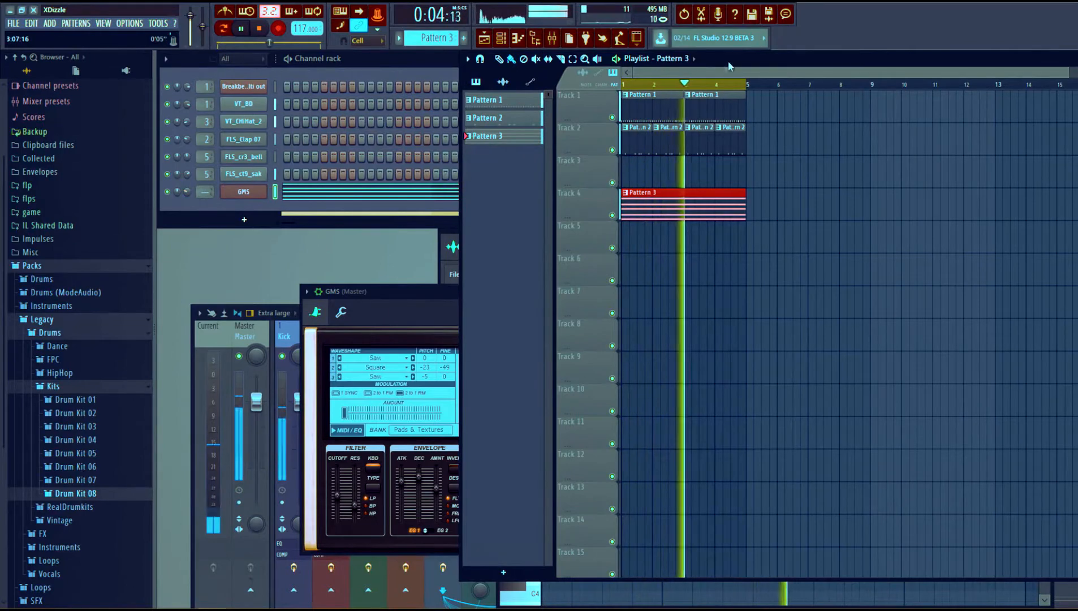
key(space)
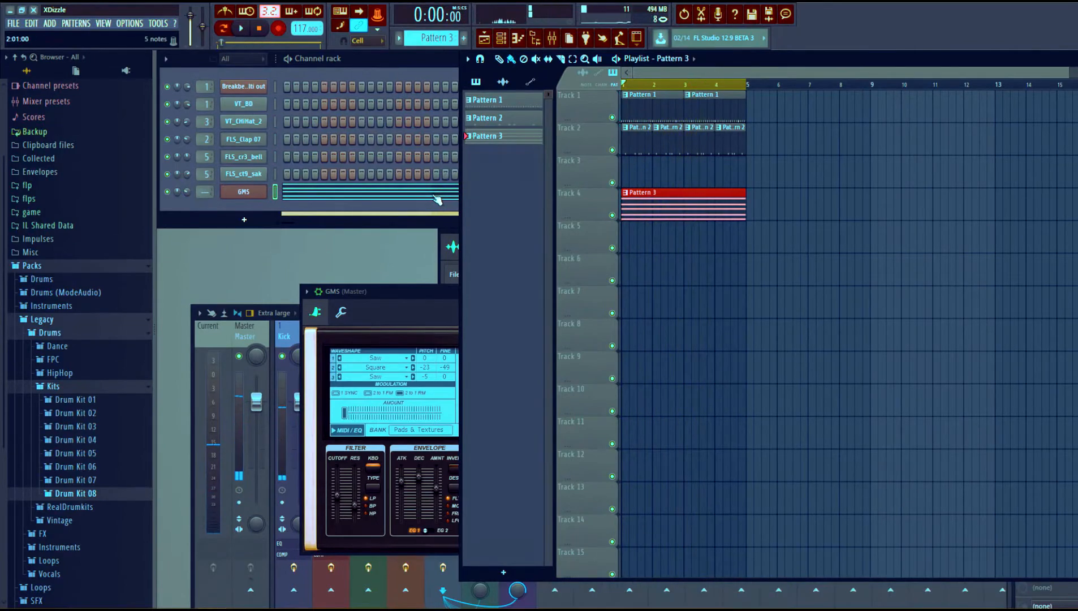
- Transpose the GMS chord down one octave to a C4 root and play it with the drums
click(437, 199)
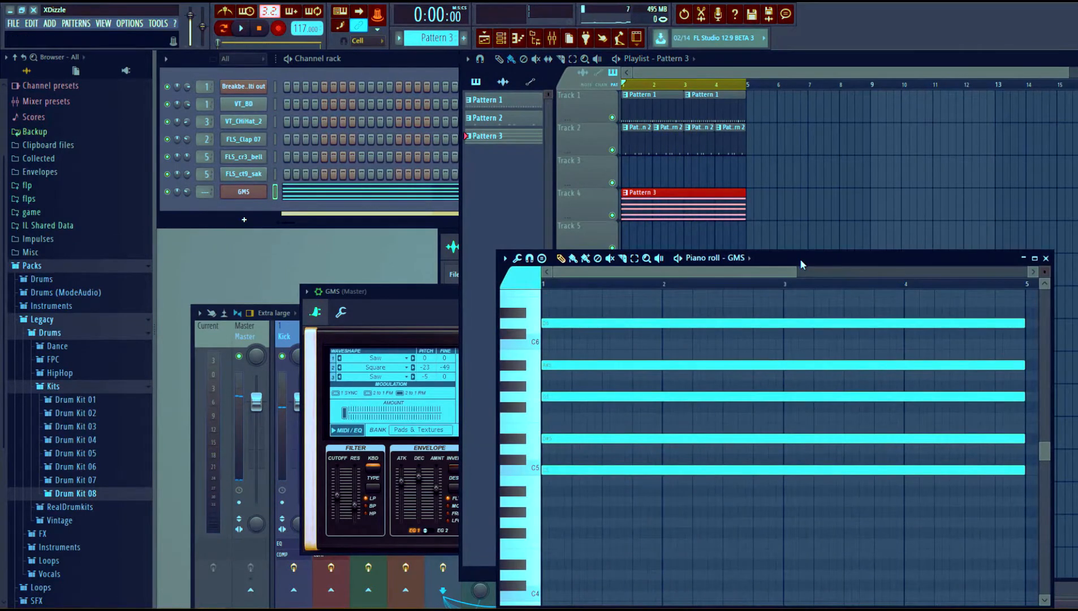
key(ctrl+Down)
key(space)
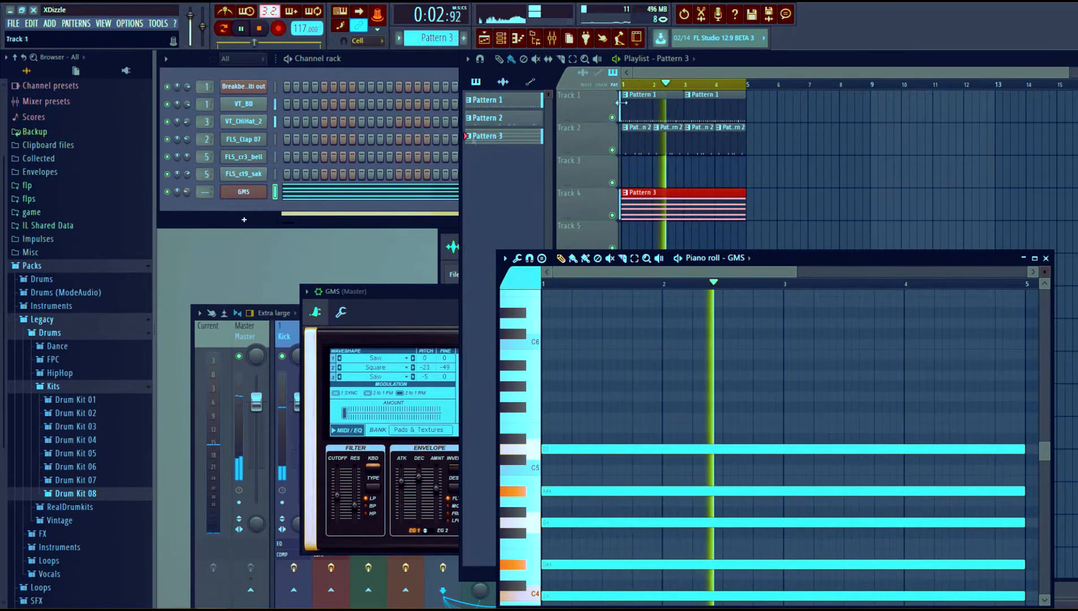
drag(777, 257, 708, 114)
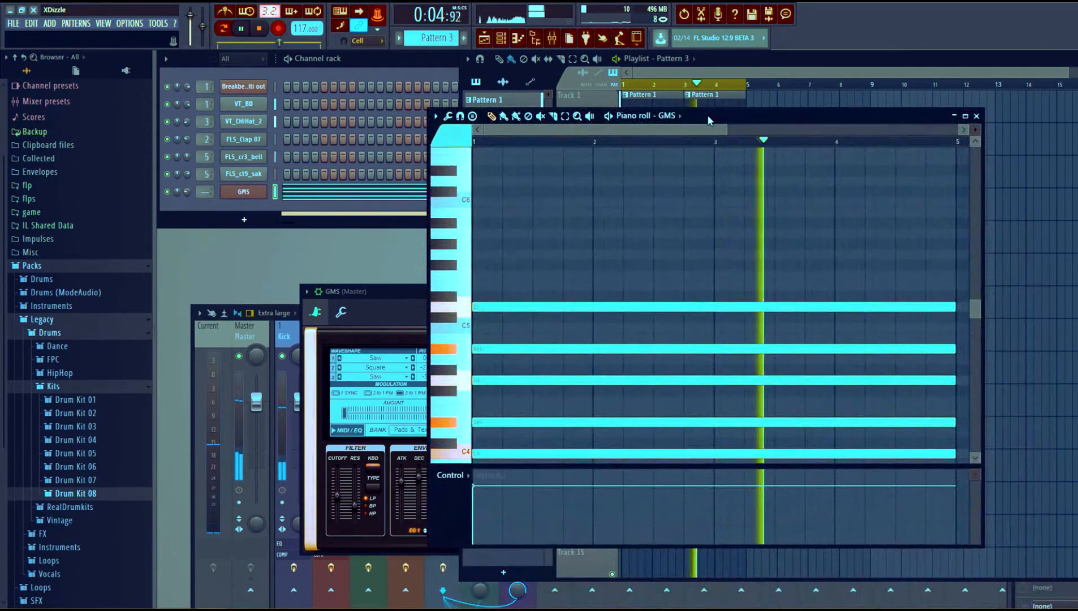
scroll(684, 243, down, 3)
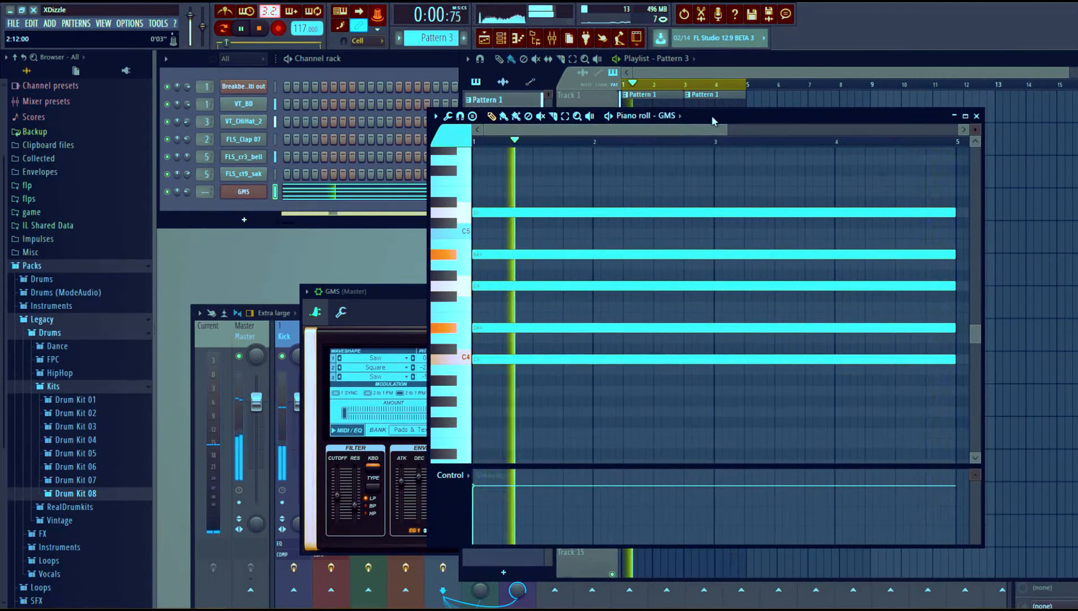
key(space)
- Raise the whole GMS chord one semitone to a C#4 root and play the arrangement
drag(643, 168, 643, 190)
right_click(642, 190)
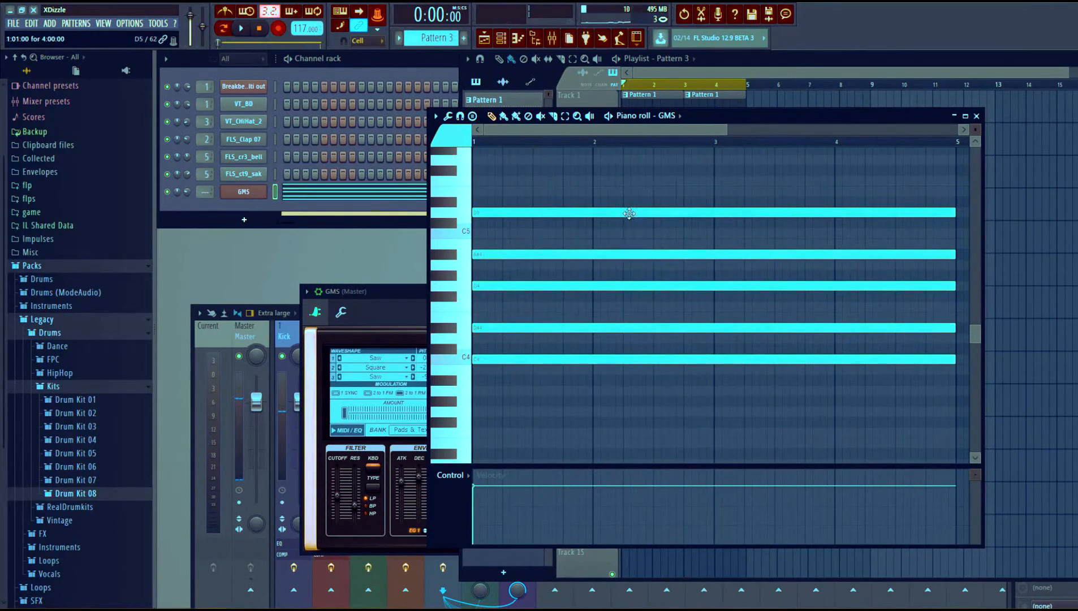
drag(628, 212, 628, 201)
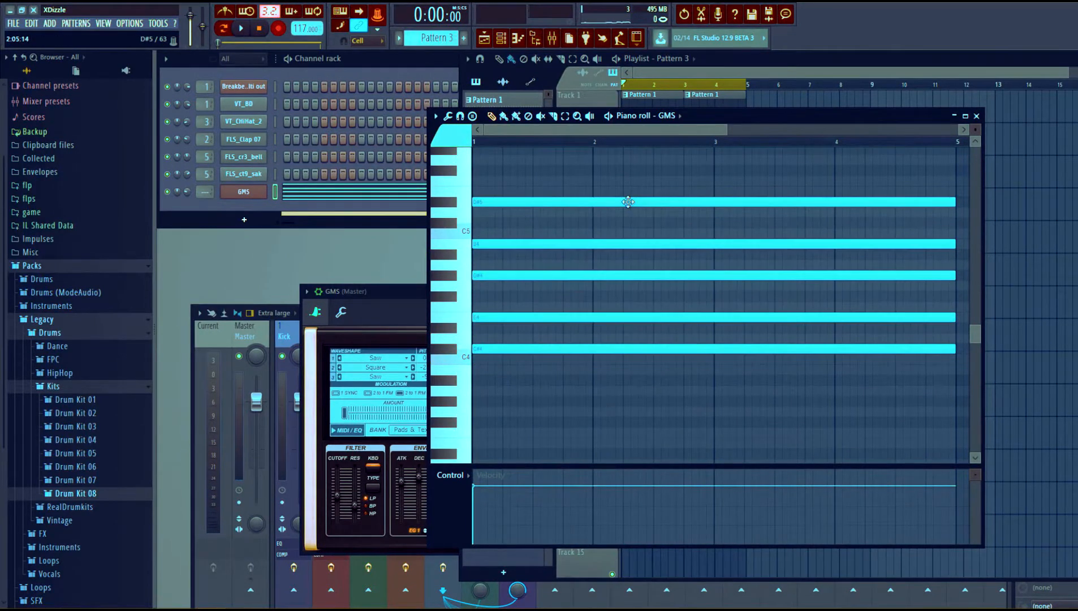
key(space)
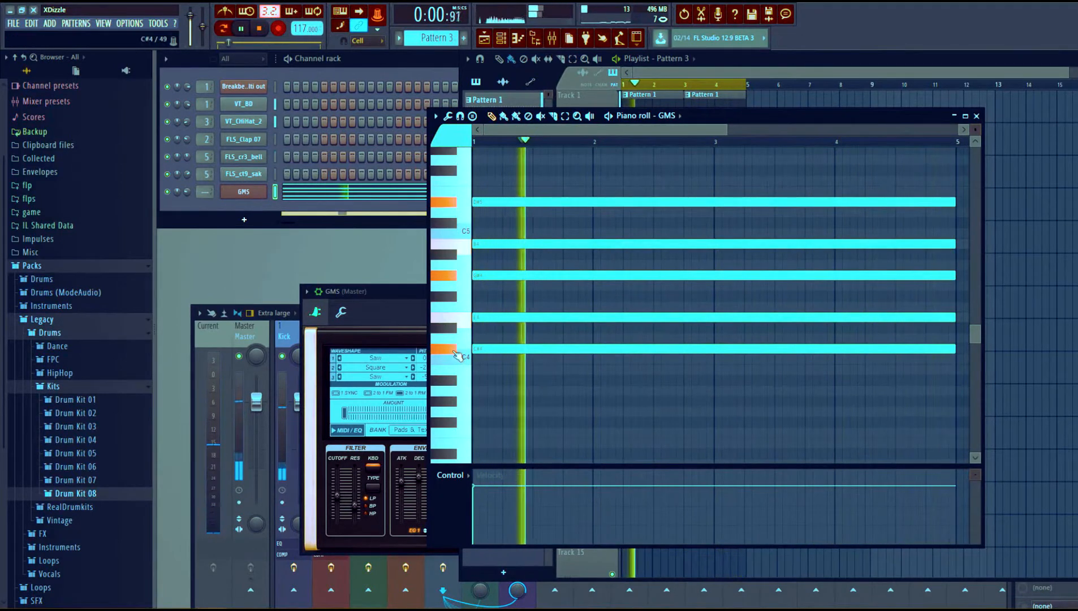
key(space)
key(space)
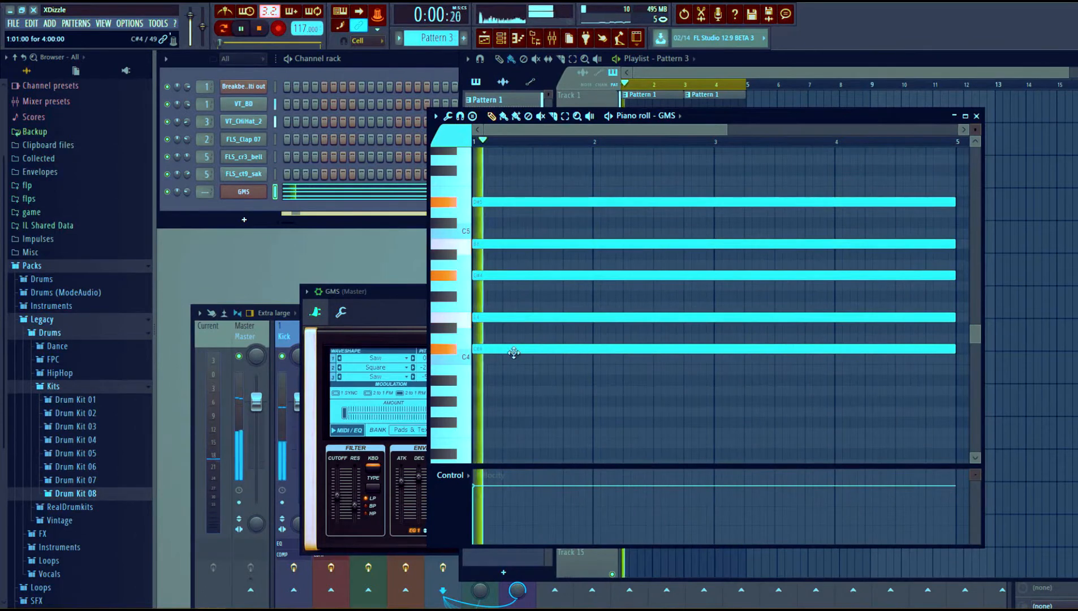
key(space)
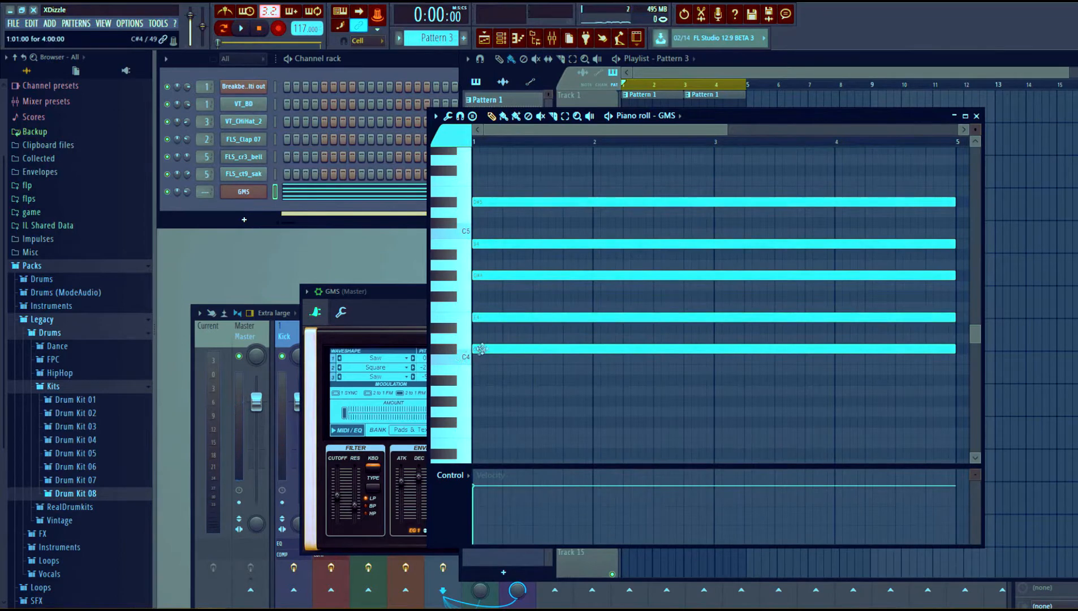
- Compare a D#4 root for the whole GMS chord with C#4 in playback, return the chord to C#4 and play the arrangement
key(space)
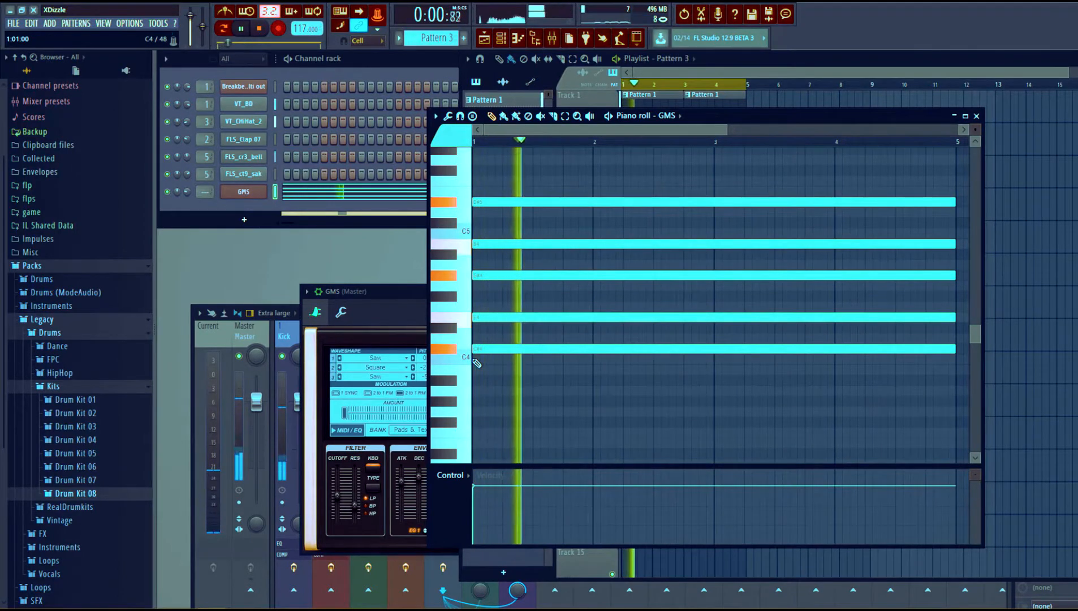
key(space)
drag(490, 349, 490, 326)
key(space)
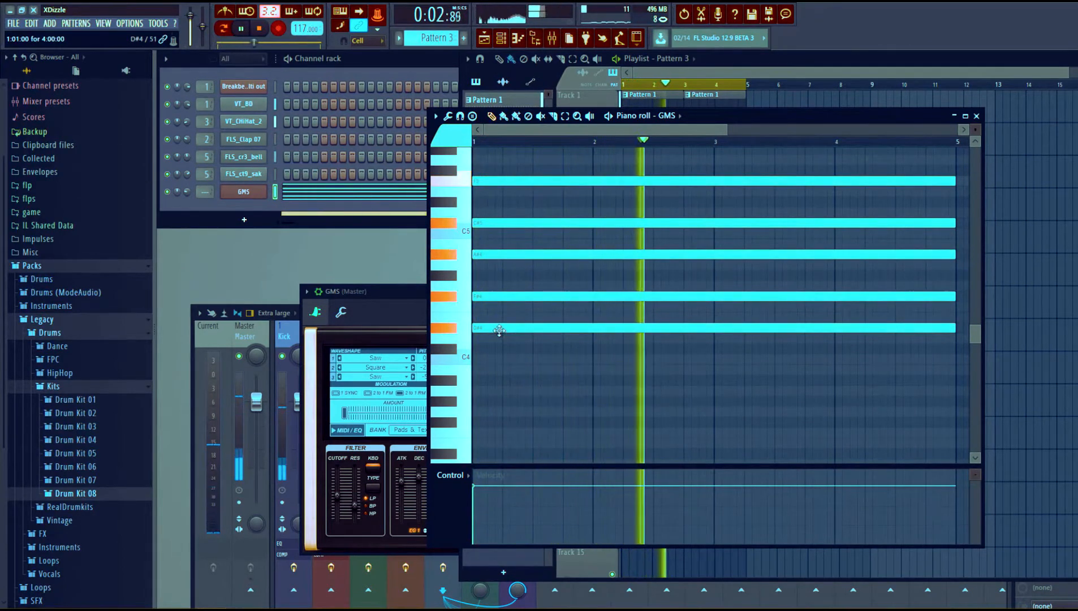
key(space)
drag(493, 327, 493, 349)
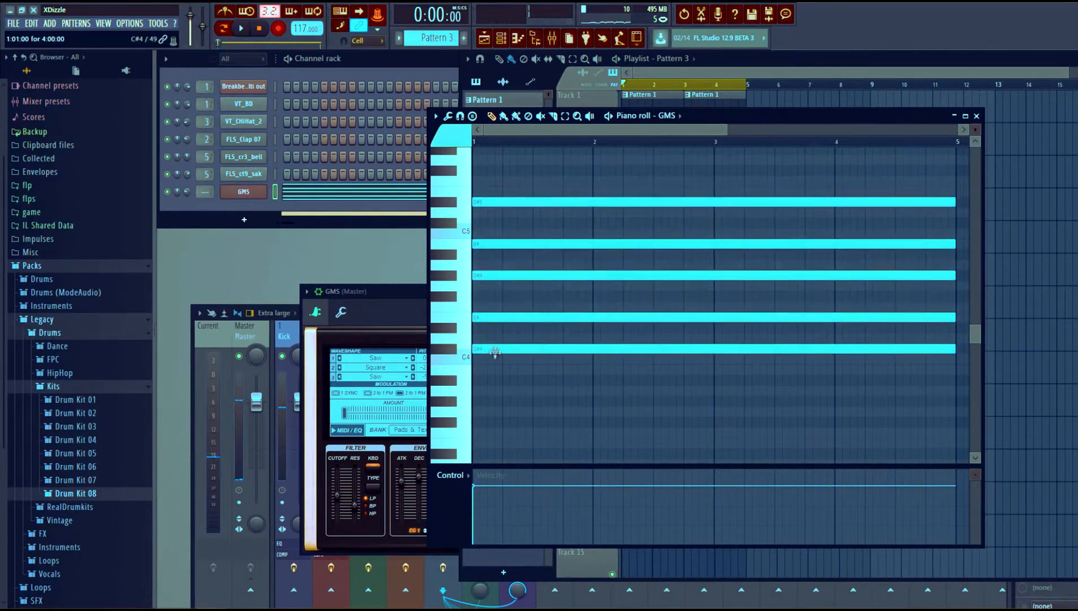
click(362, 63)
key(space)
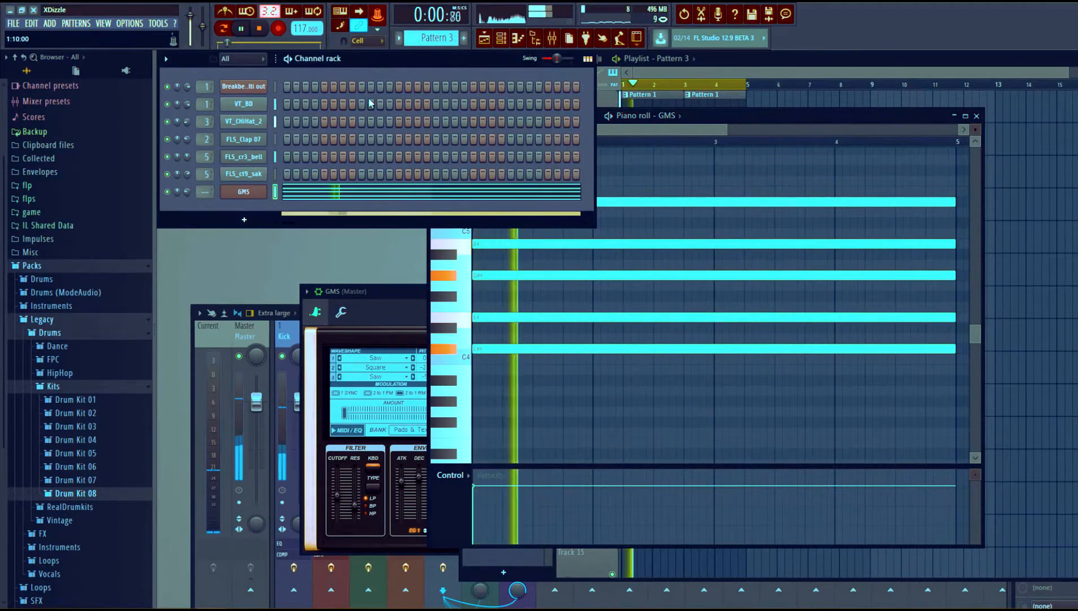
key(space)
- Load the Pad 4 MC program from the Pads & Textures bank in GMS and play the arrangement with it
click(244, 191)
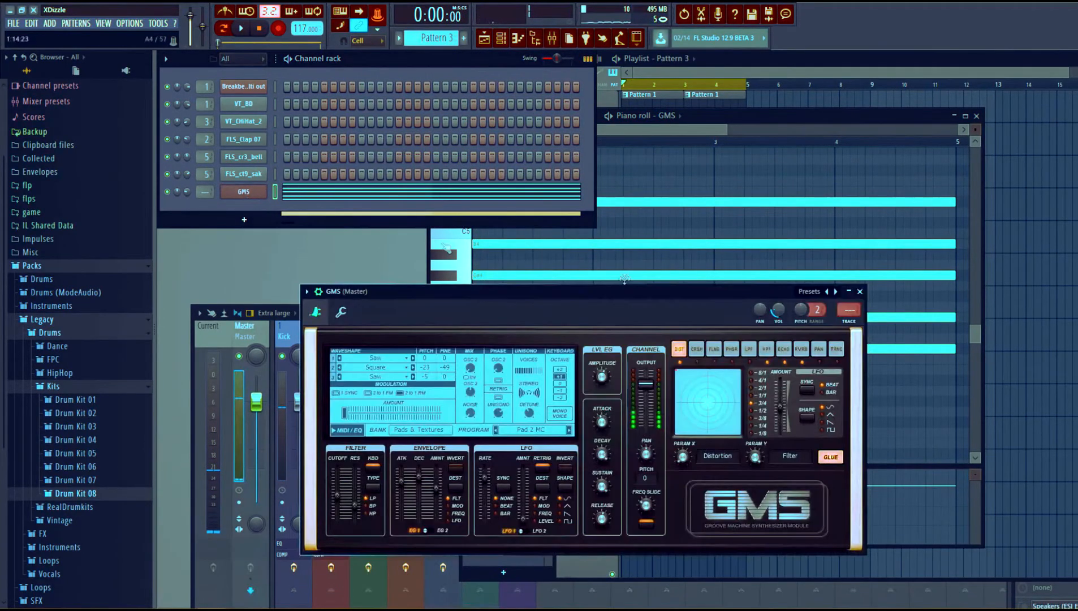
drag(625, 295, 722, 273)
click(618, 406)
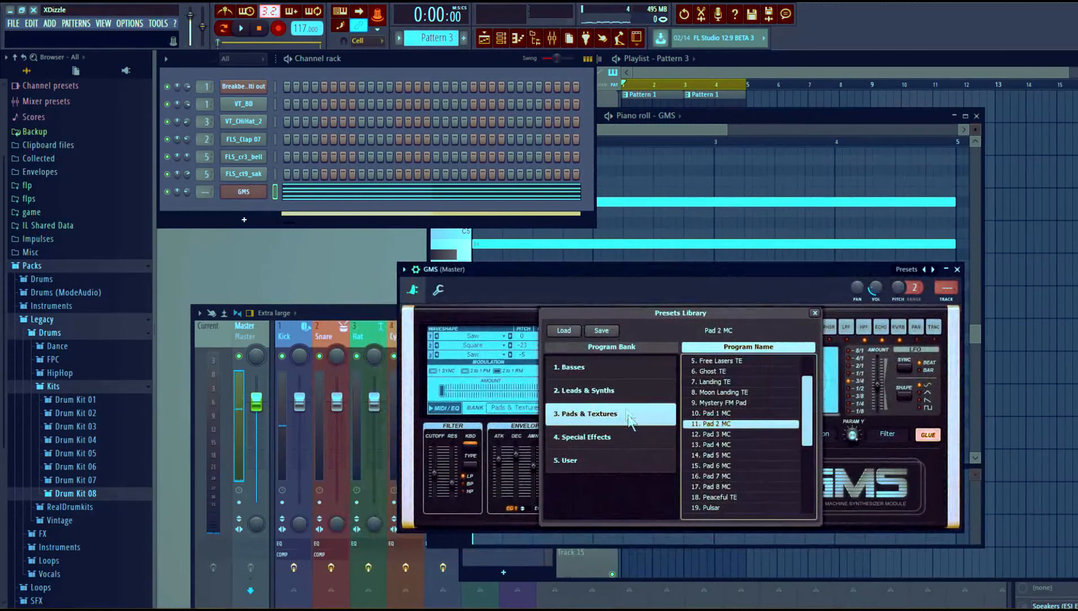
click(715, 444)
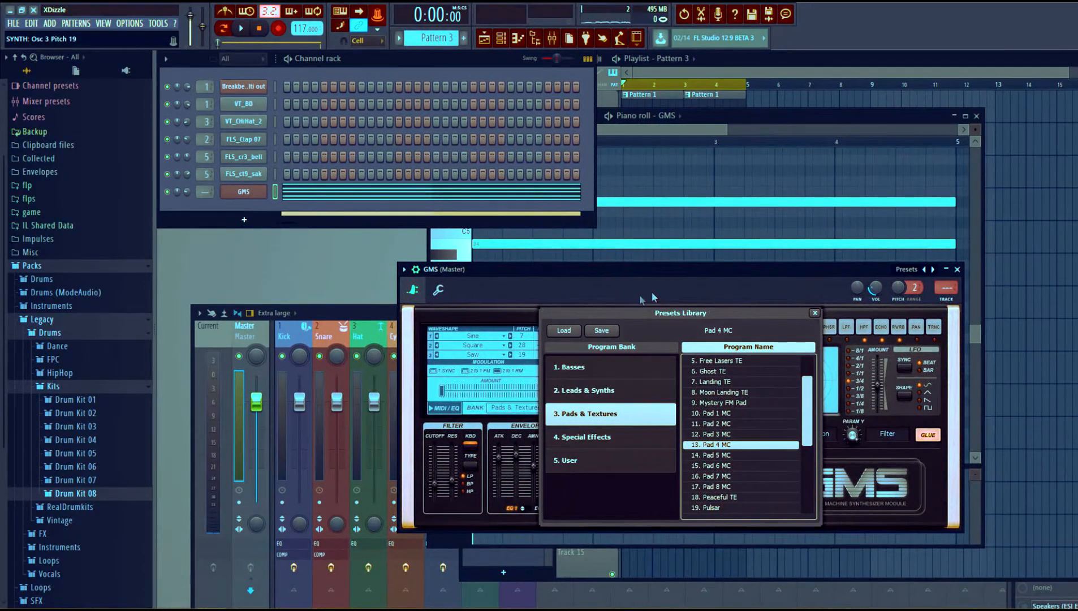
key(space)
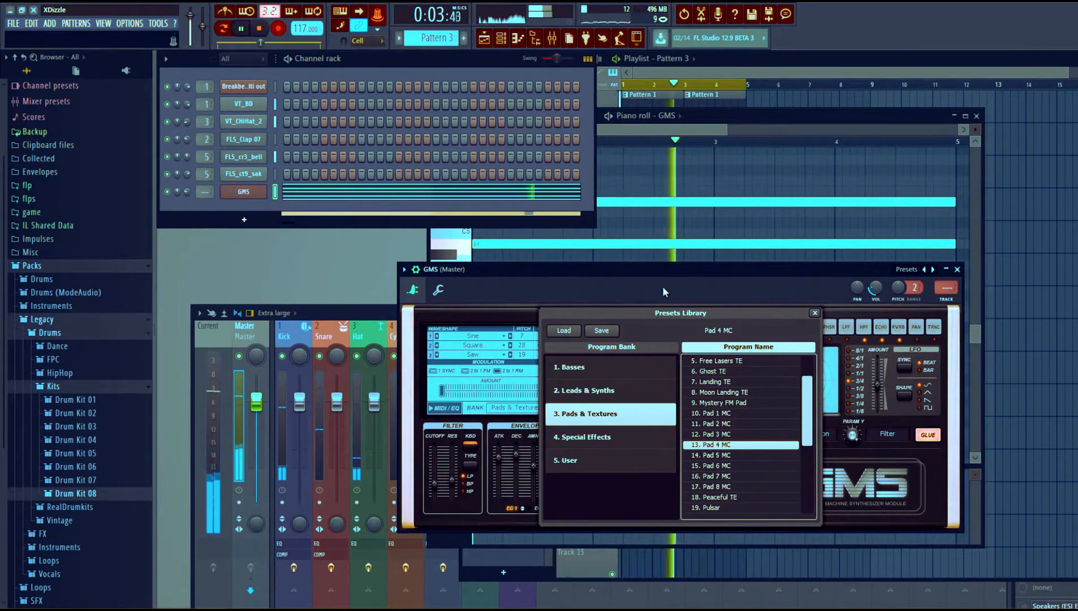
click(814, 312)
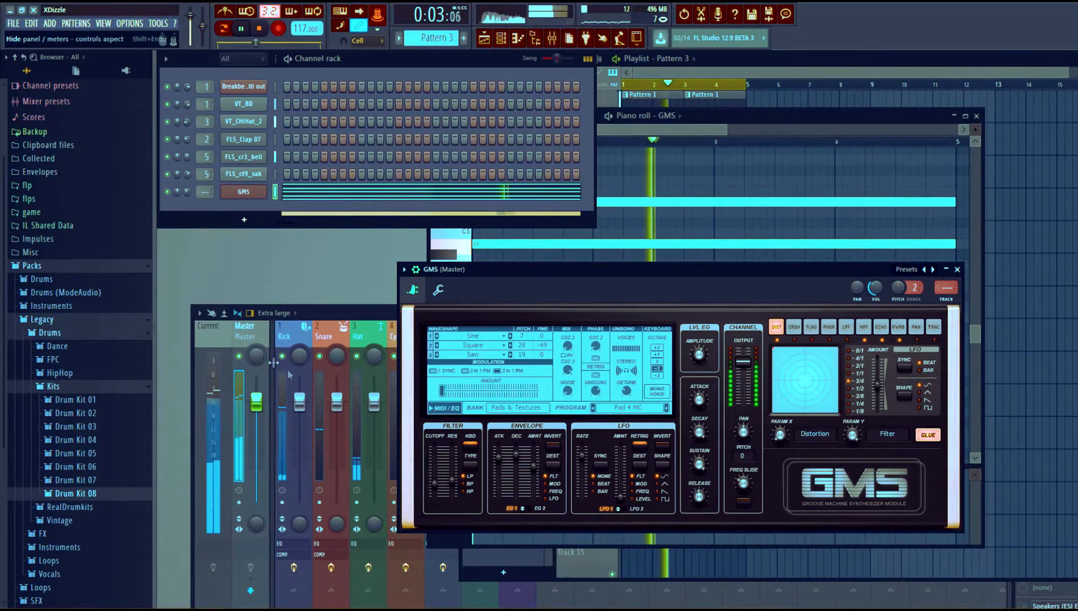
key(space)
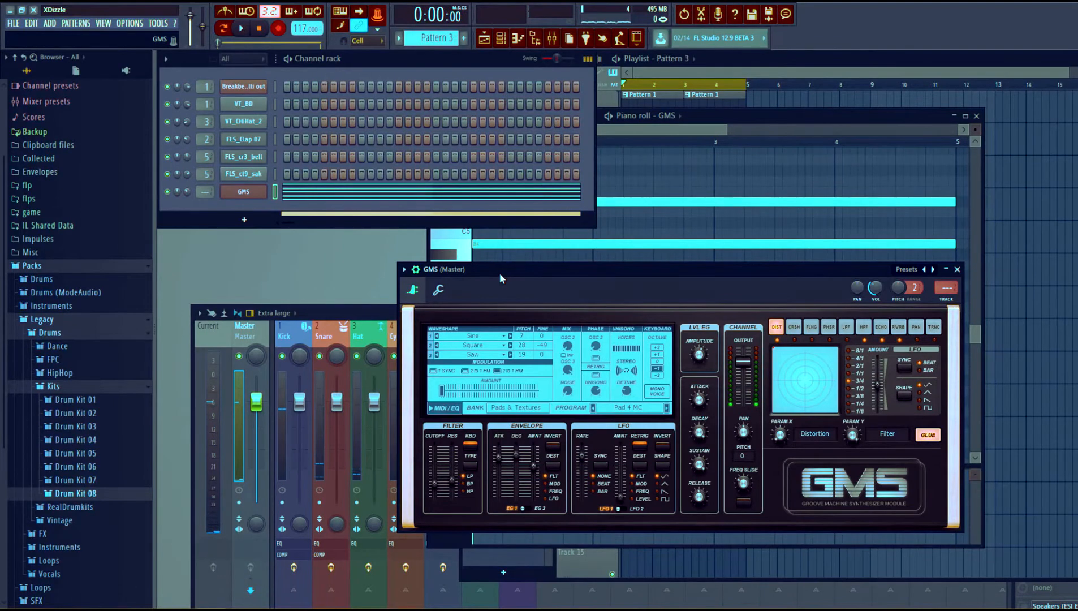
- Adjust the GMS filter cutoff while auditioning the pad, leaving it near the low end of its range
drag(498, 270, 533, 309)
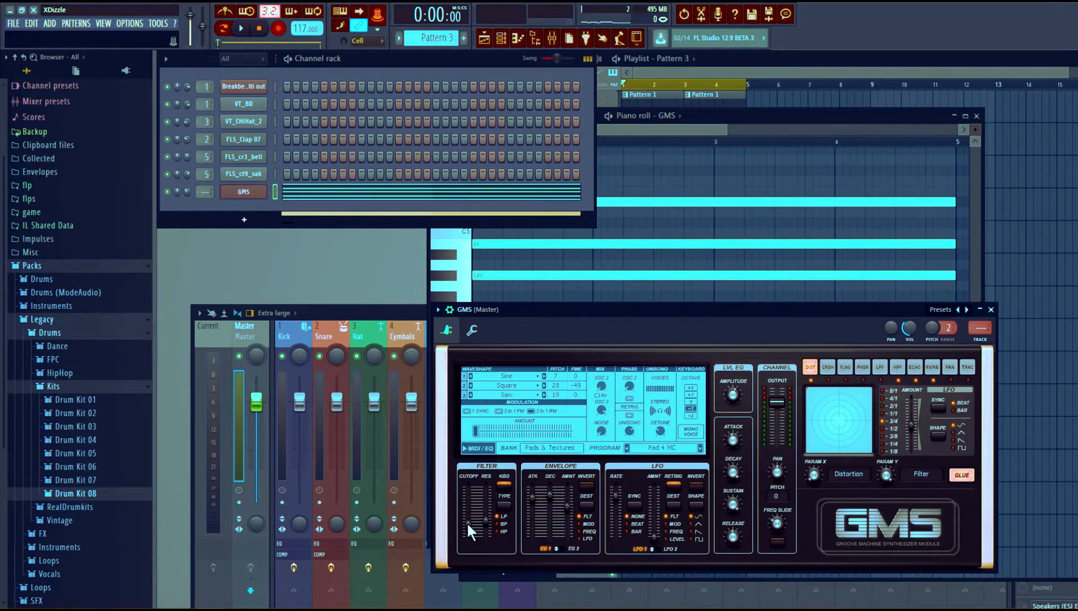
drag(467, 522, 466, 516)
key(space)
mouse_move(467, 504)
mouse_down()
mouse_move(467, 523)
mouse_move(467, 488)
mouse_move(468, 527)
mouse_move(465, 504)
mouse_up()
key(space)
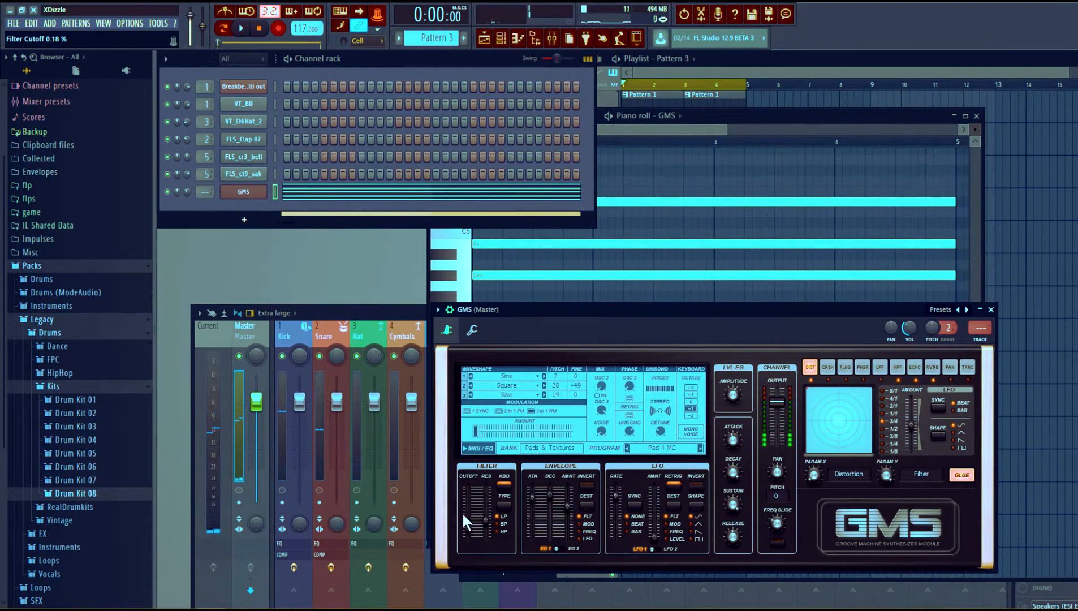
drag(467, 526, 468, 523)
- Browse the GMS parameters and create an automation clip for Filter Cutoff
click(437, 310)
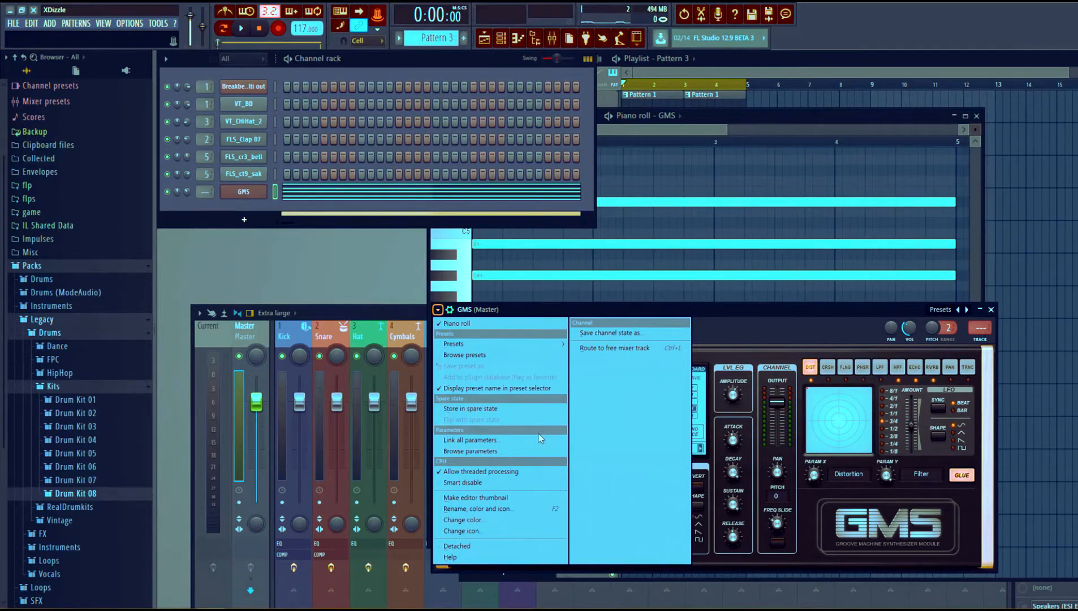
click(476, 451)
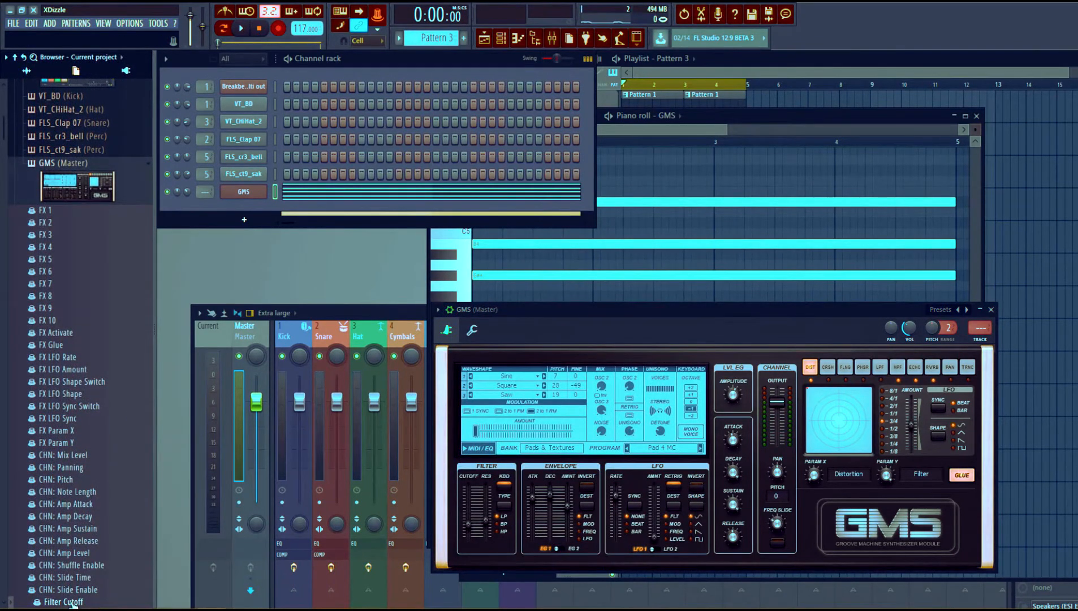
scroll(74, 599, down, 5)
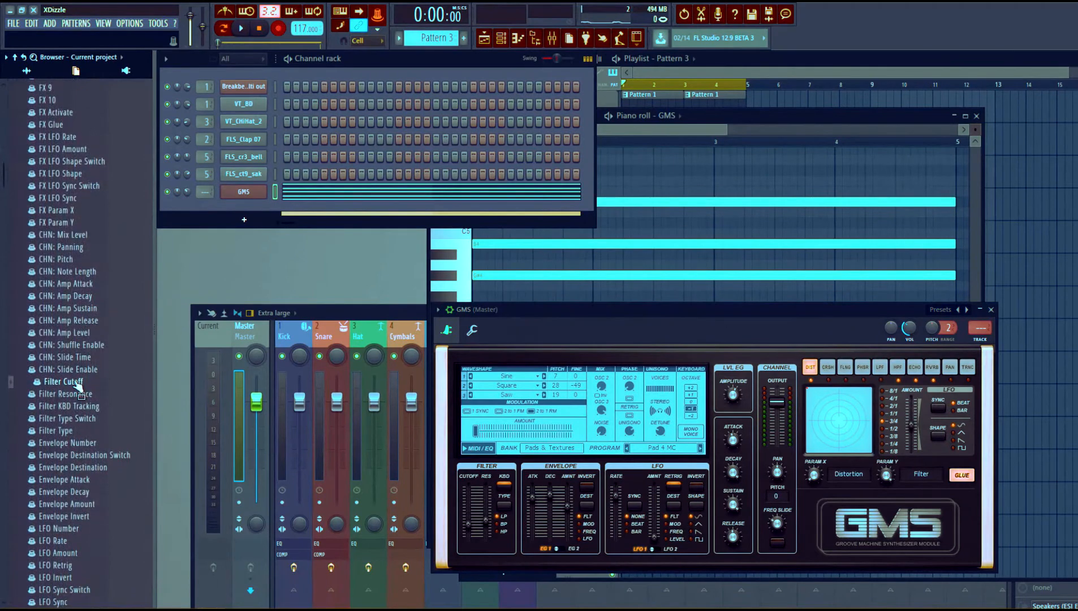
right_click(77, 384)
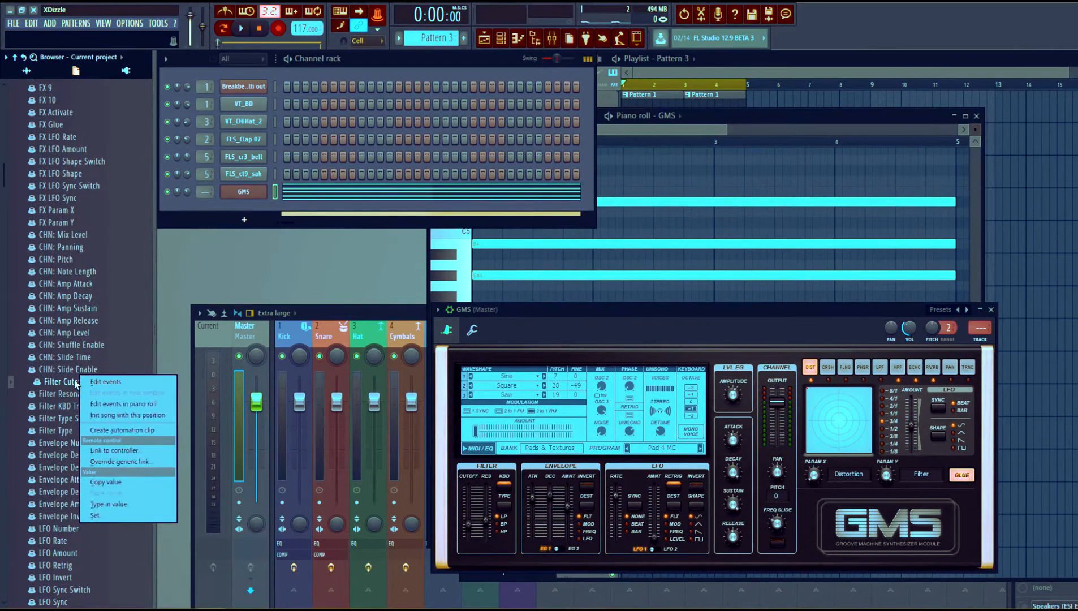
click(139, 429)
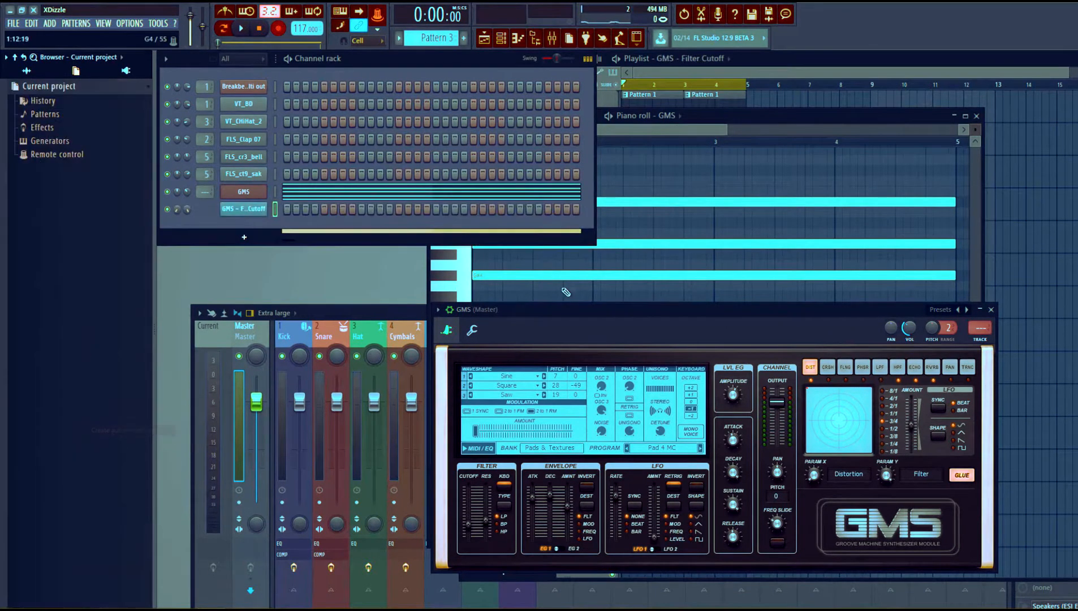
- Audition the Filter Cutoff clip on Track 3 of the playlist and reshape it into a line rising gently towards bar 5
click(761, 61)
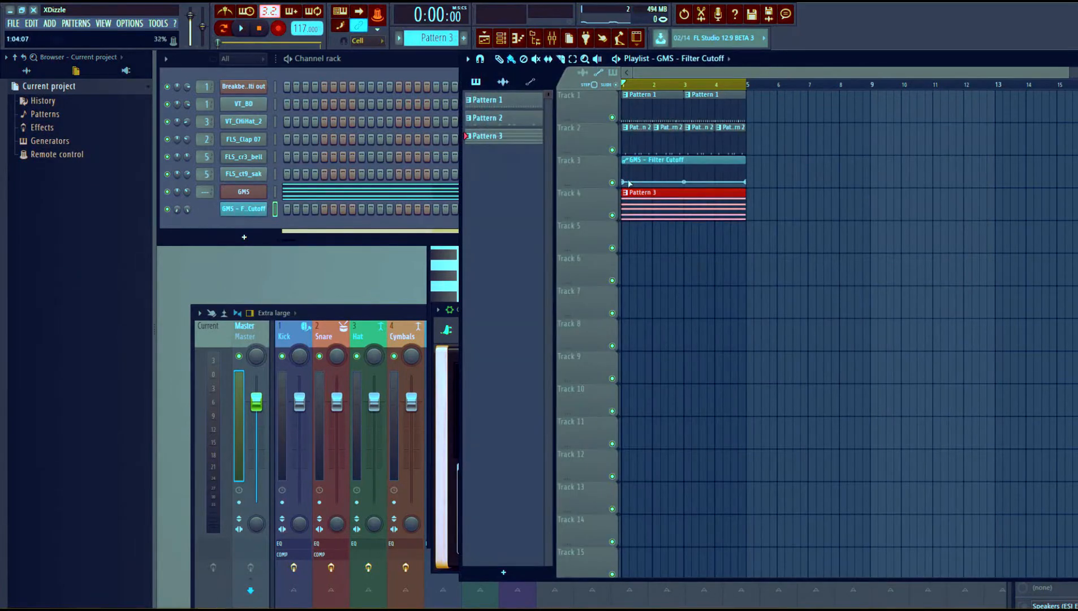
key(space)
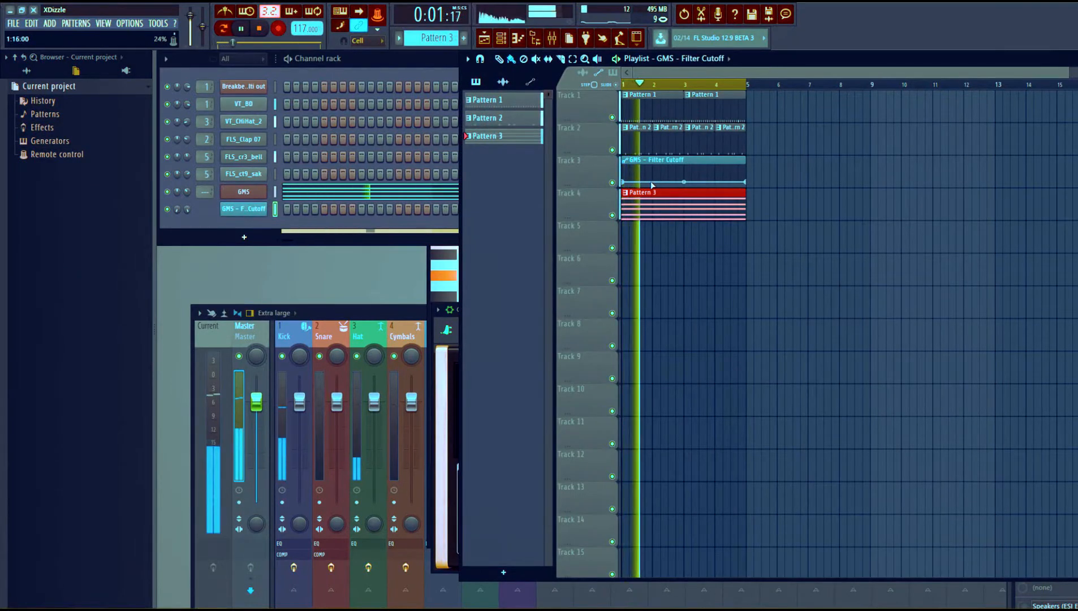
key(space)
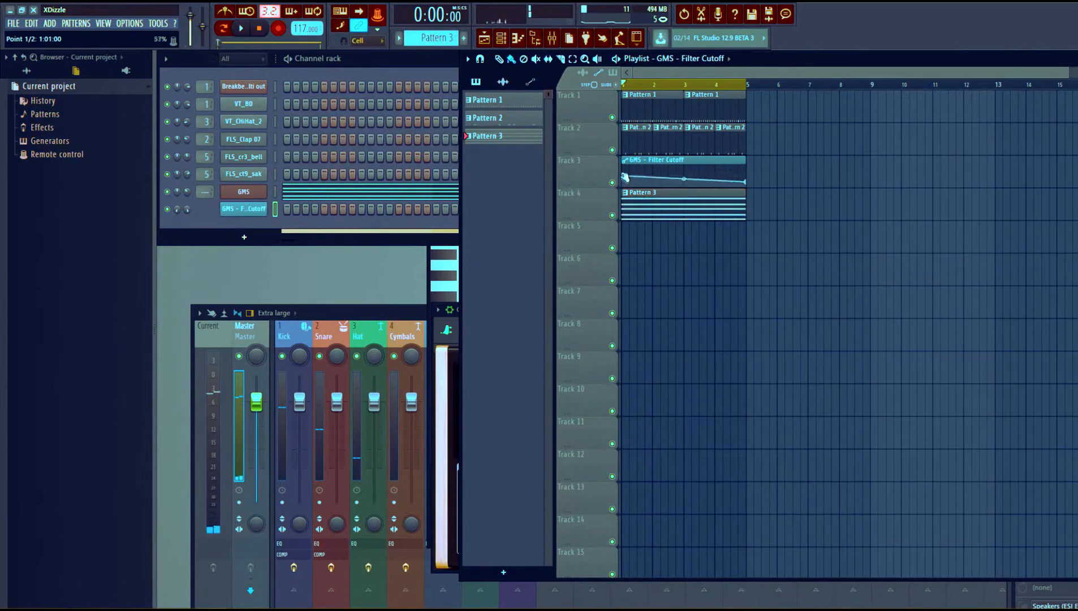
key(space)
key(space)
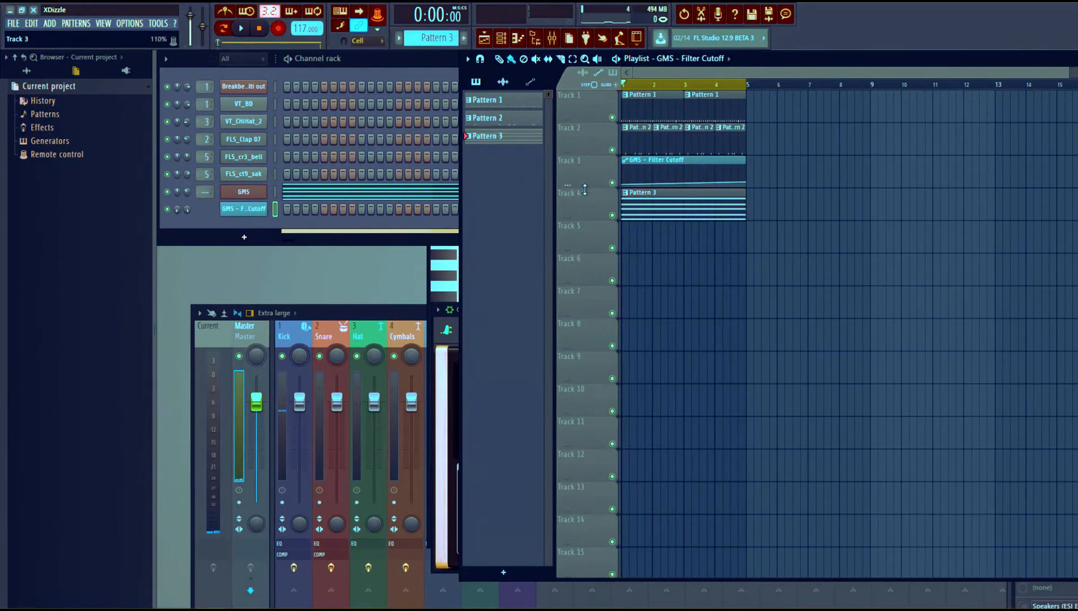
- Make Track 3 much taller and bend the cutoff ramp into a curve that rises mostly towards its end
drag(584, 190, 584, 362)
key(space)
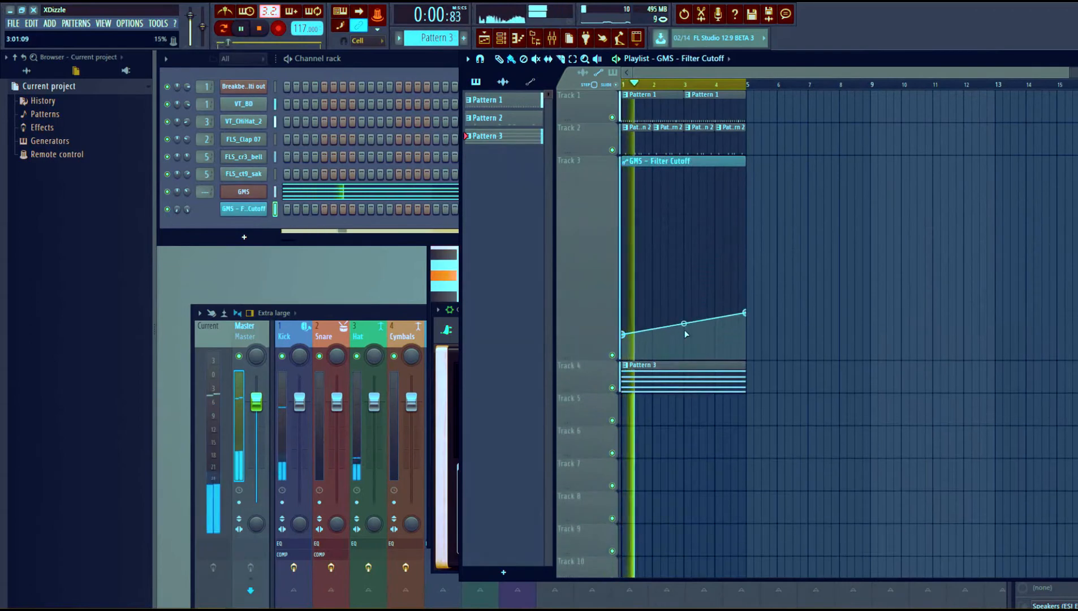
drag(684, 323, 683, 331)
key(space)
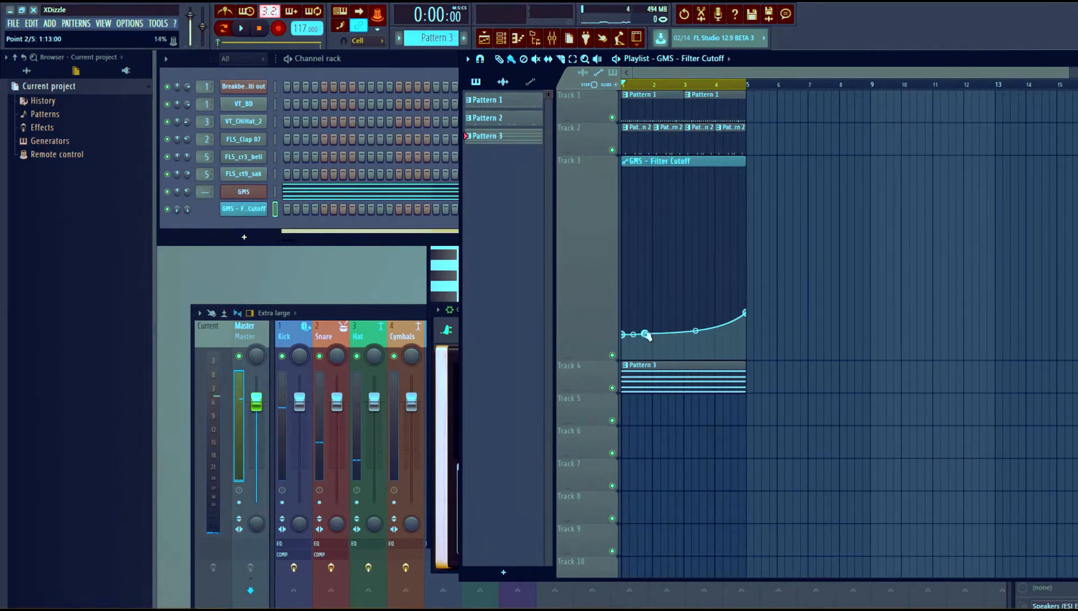
- Shape a cutoff peak at bar 2 that curves back down by mid-bar 2, with a flat low level after it
drag(646, 336, 651, 293)
key(space)
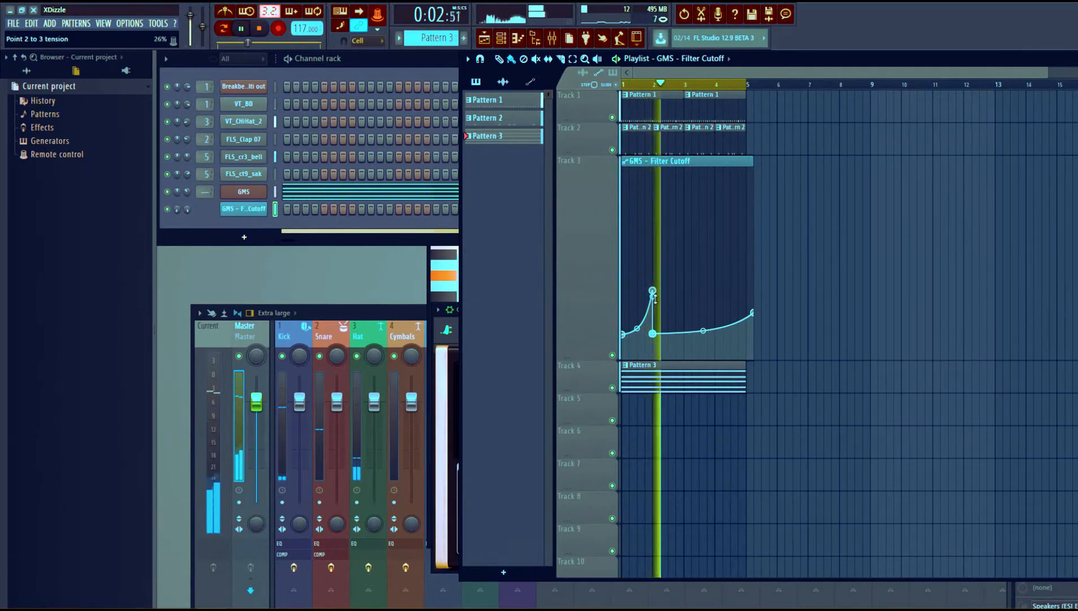
drag(653, 292, 667, 327)
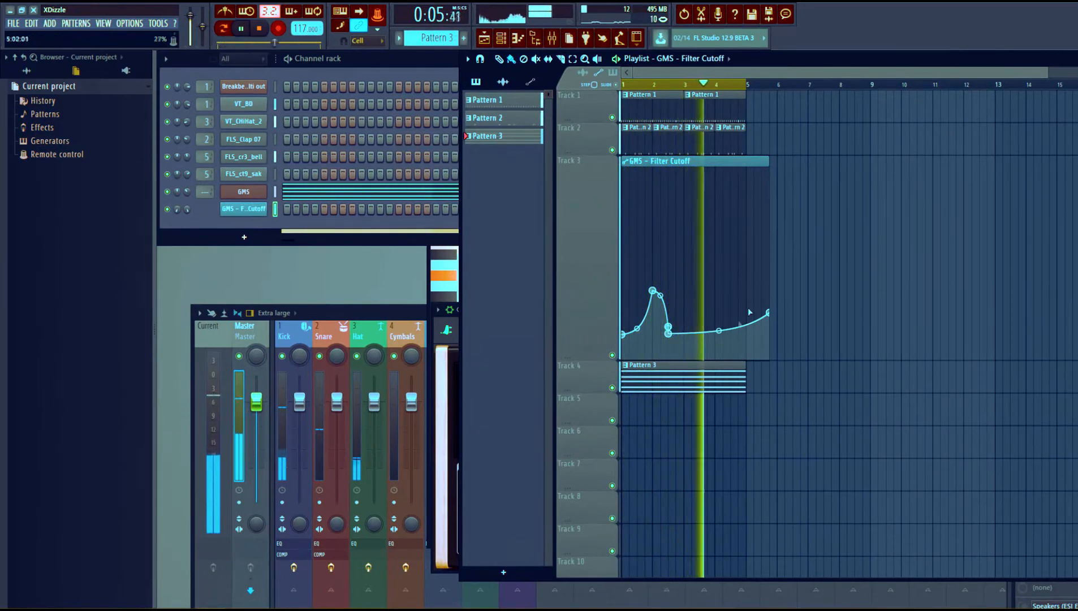
key(space)
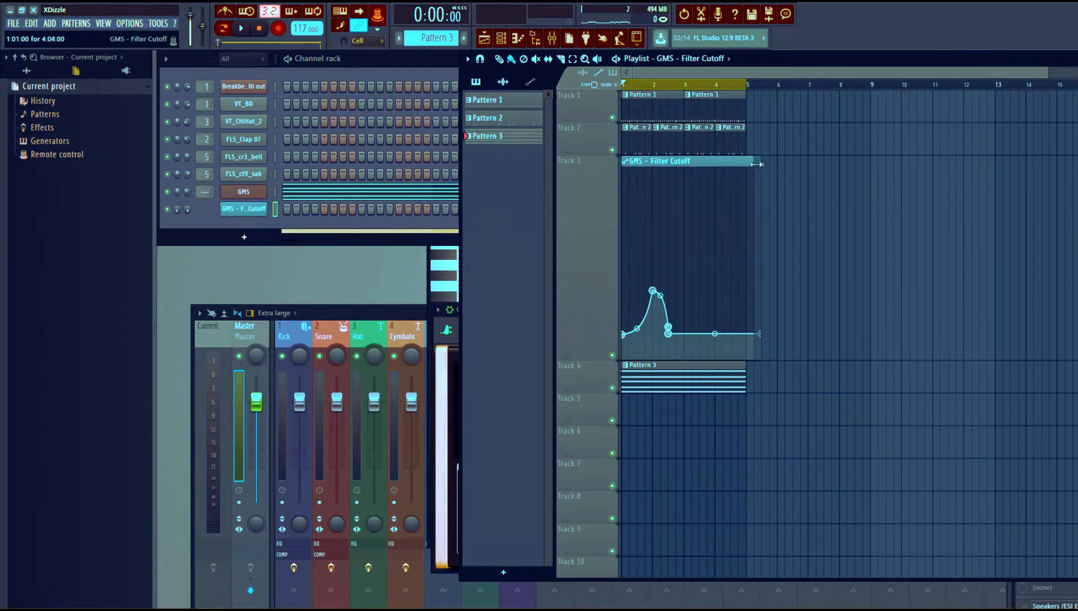
- Shorten the Filter Cutoff clip to end at bar 3 and slice all GMS chord notes in Pattern 3 at bar 3
drag(756, 164, 683, 169)
double_click(659, 369)
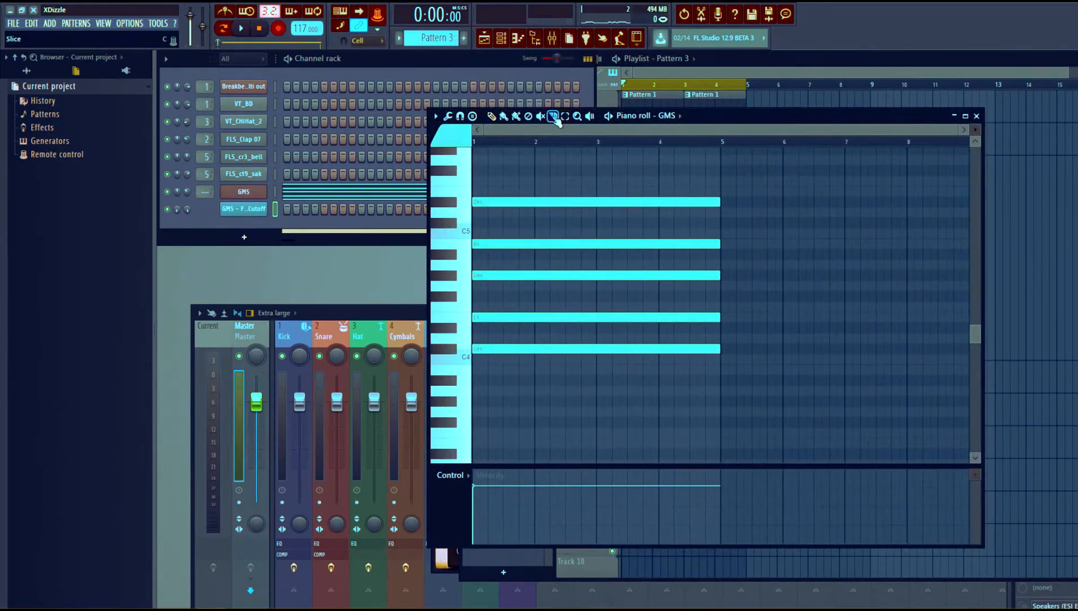
drag(601, 208, 605, 176)
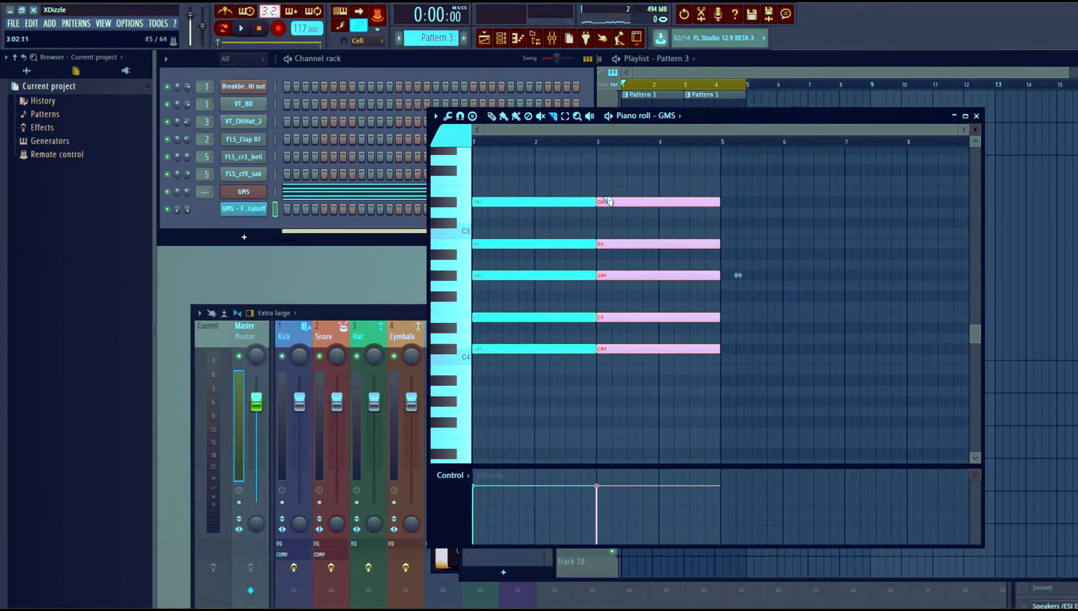
key(space)
- Try a second Filter Cutoff clip at bar 3, delete it, and extend the first clip to end at bar 5
click(744, 62)
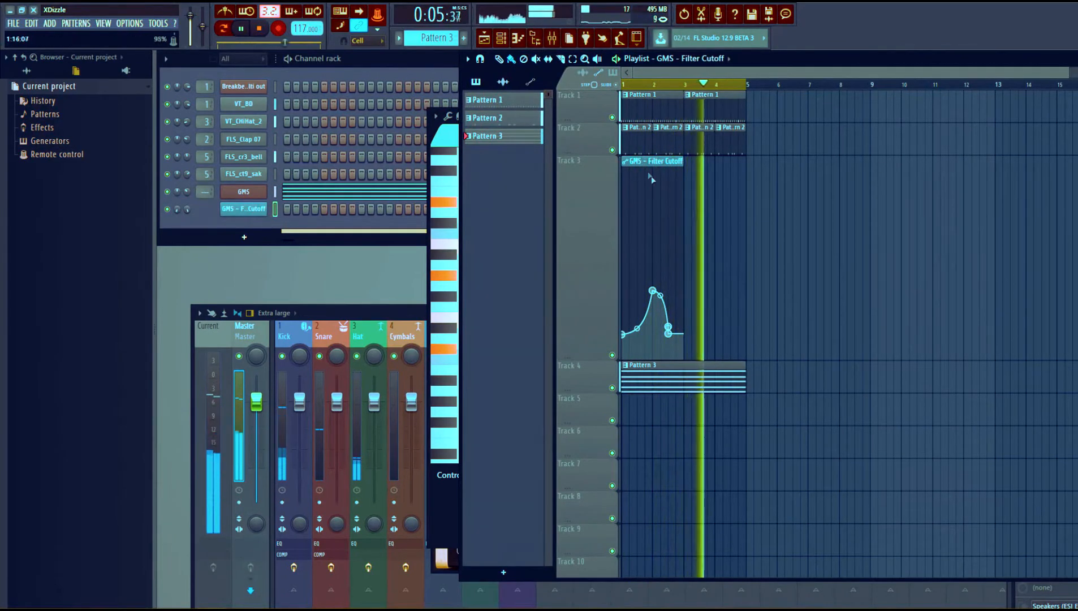
click(690, 171)
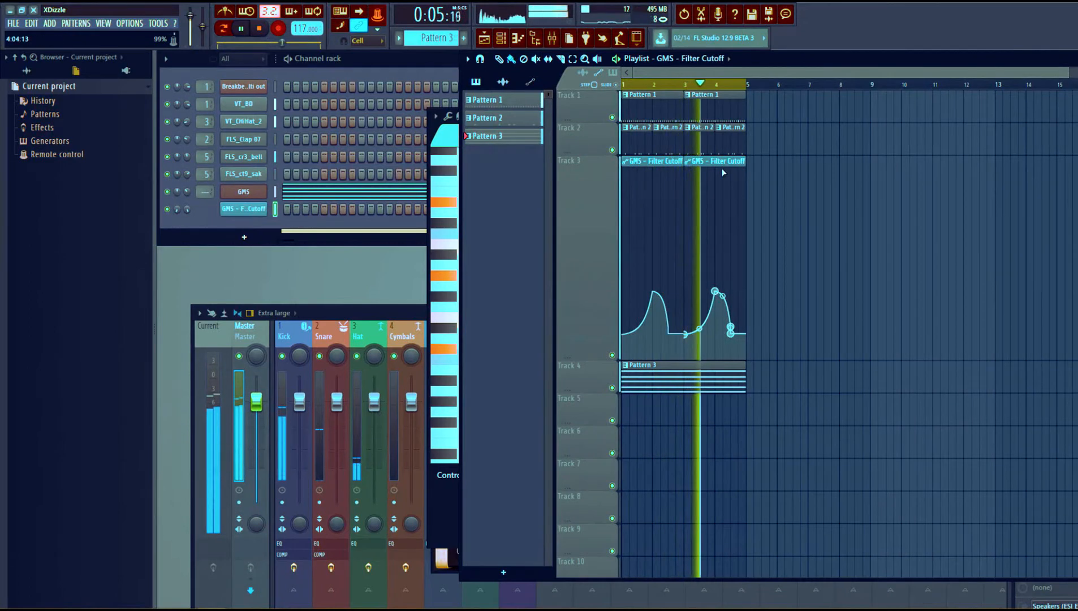
right_click(693, 167)
drag(682, 164, 743, 171)
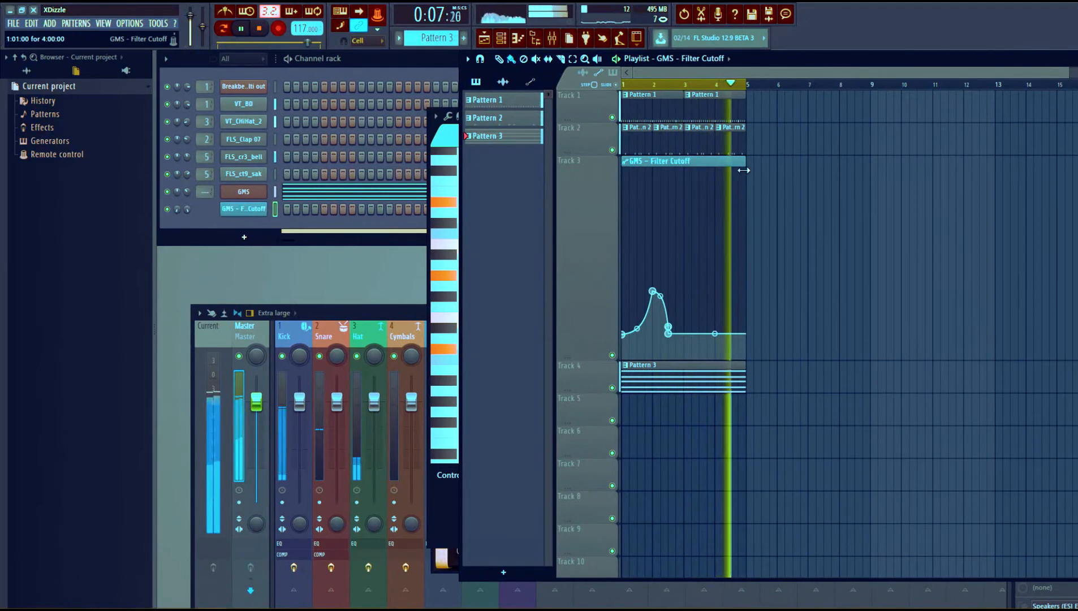
- Add a second, lower cutoff peak of about 24% at 3:09:00 and curve the line after it downward
right_click(692, 335)
right_click(694, 336)
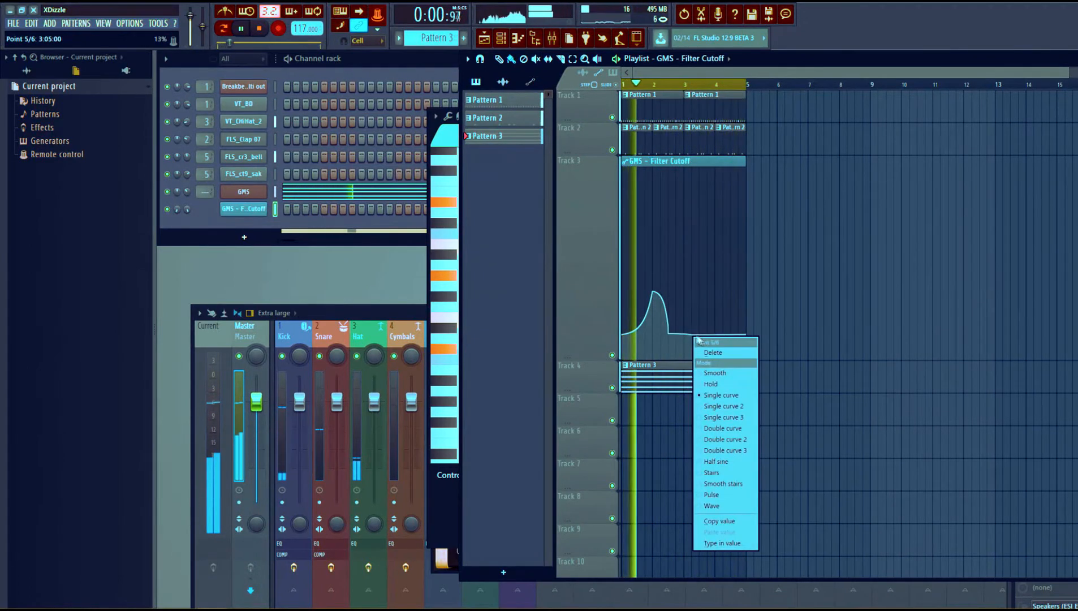
click(698, 349)
drag(690, 334, 698, 314)
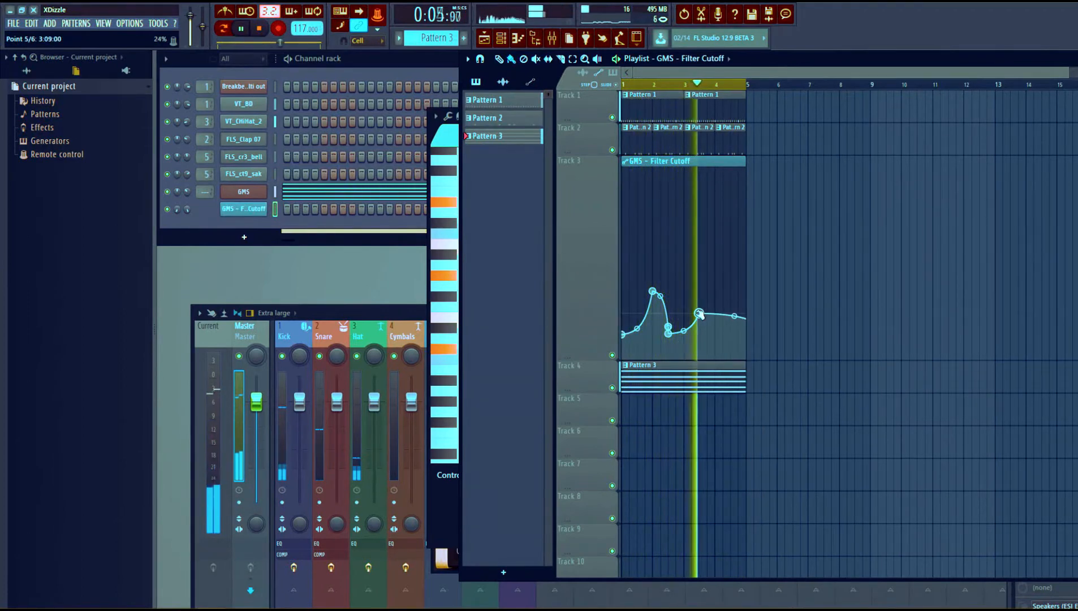
drag(733, 316, 734, 326)
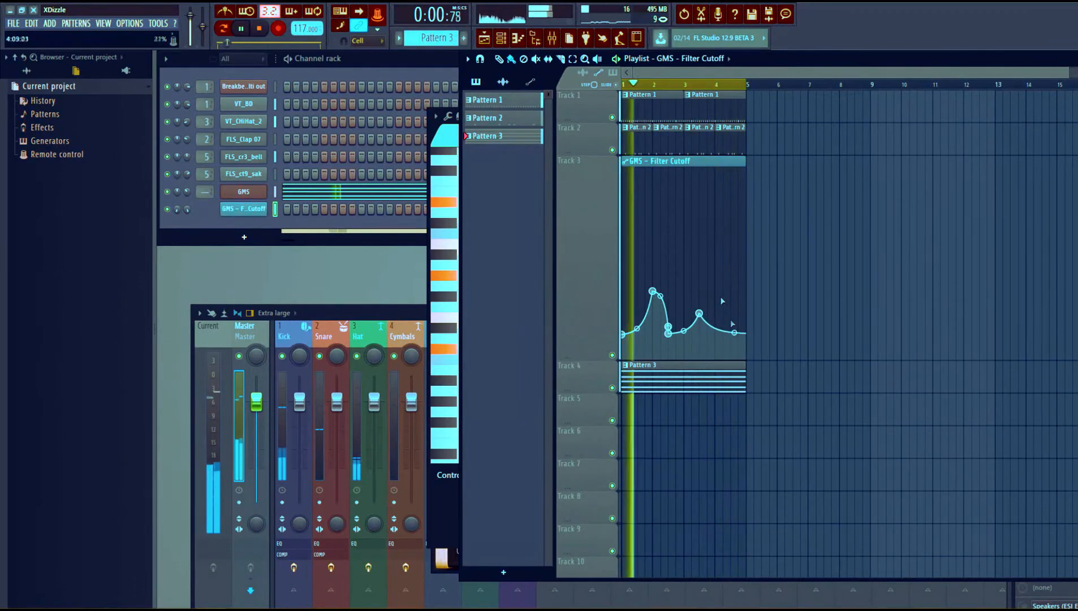
- Check the GMS synth's settings during playback, close them and shrink the height of playlist Track 3
click(243, 191)
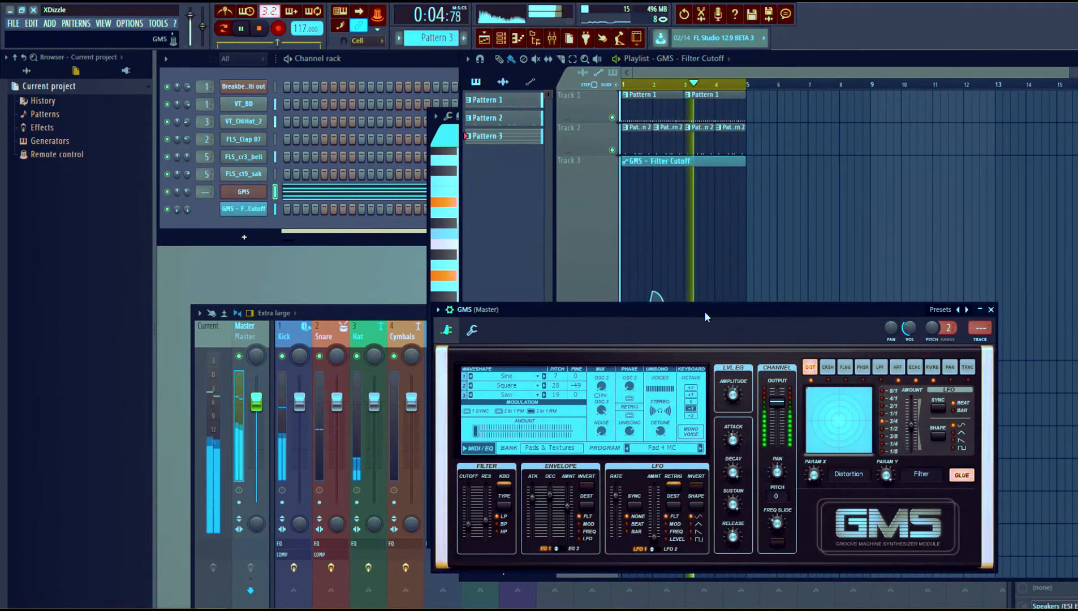
click(991, 309)
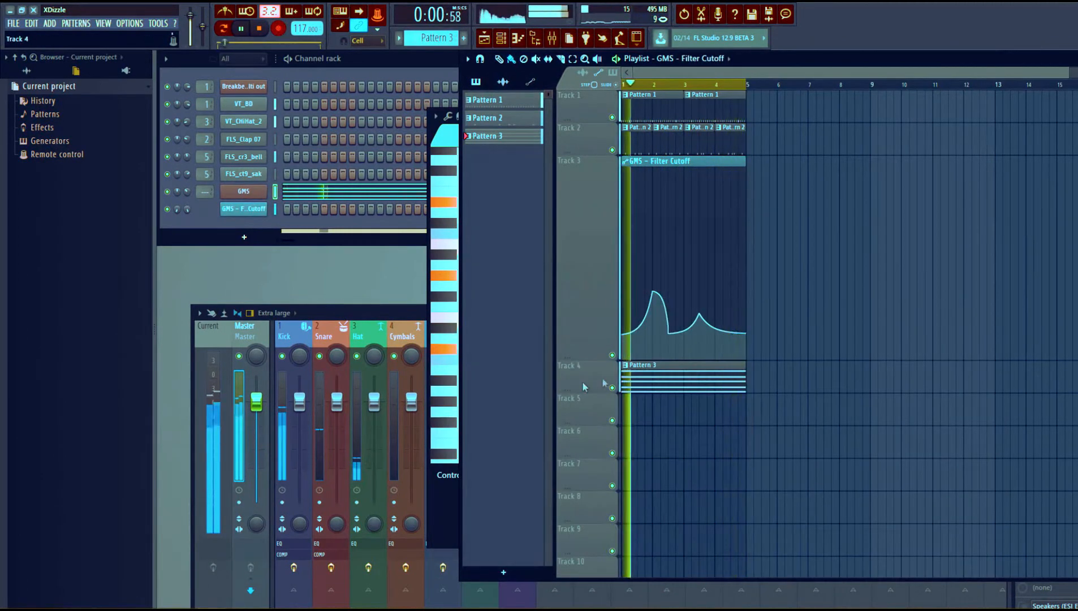
drag(569, 358, 586, 175)
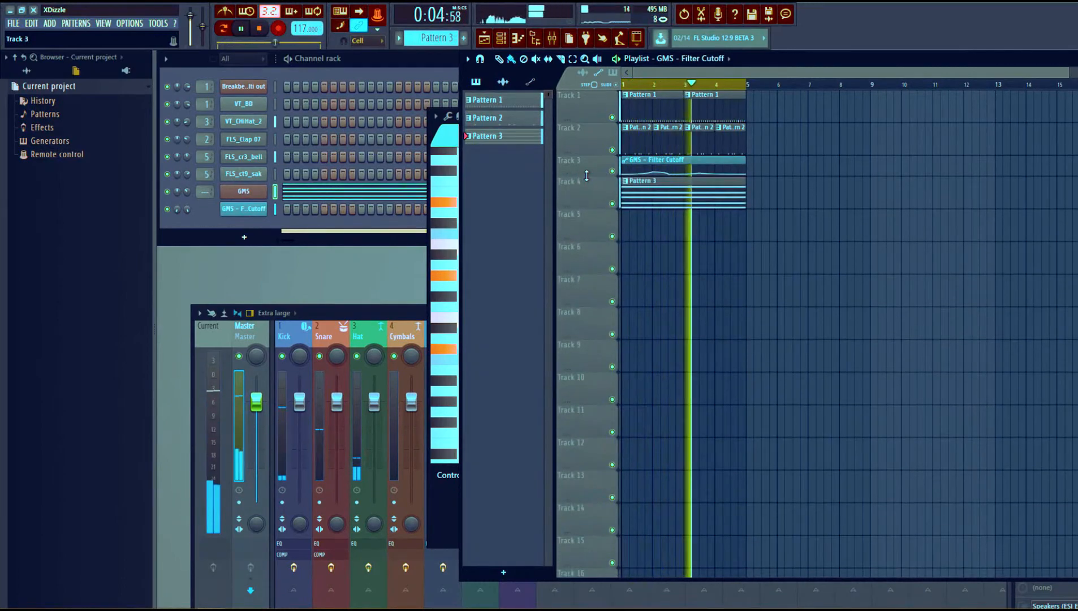
- Stop playback, bring the mixer into view and rename the GMS channel to "pad"
double_click(655, 182)
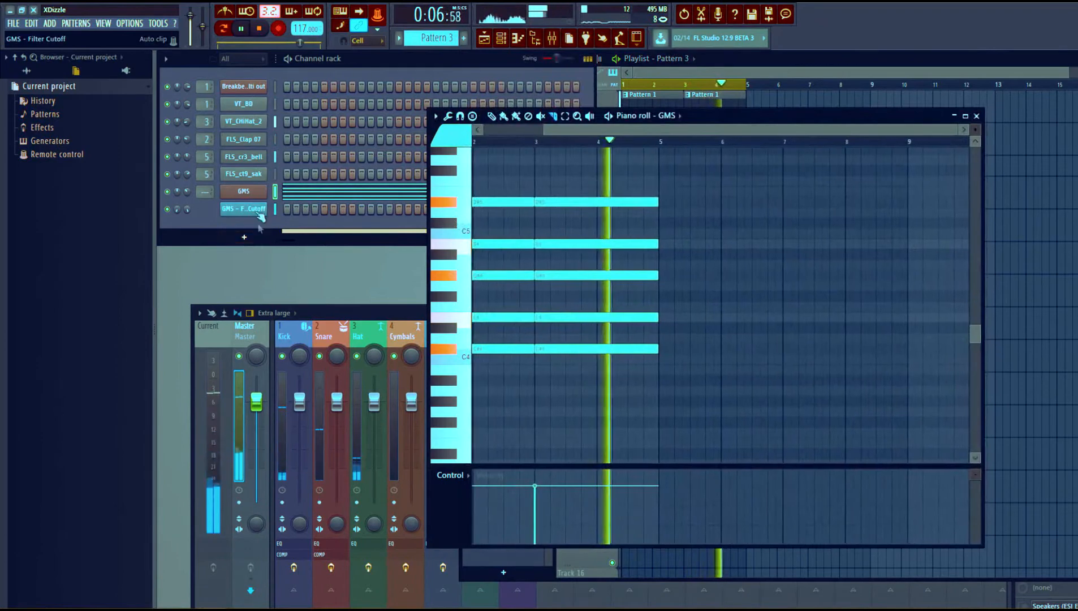
click(372, 309)
key(space)
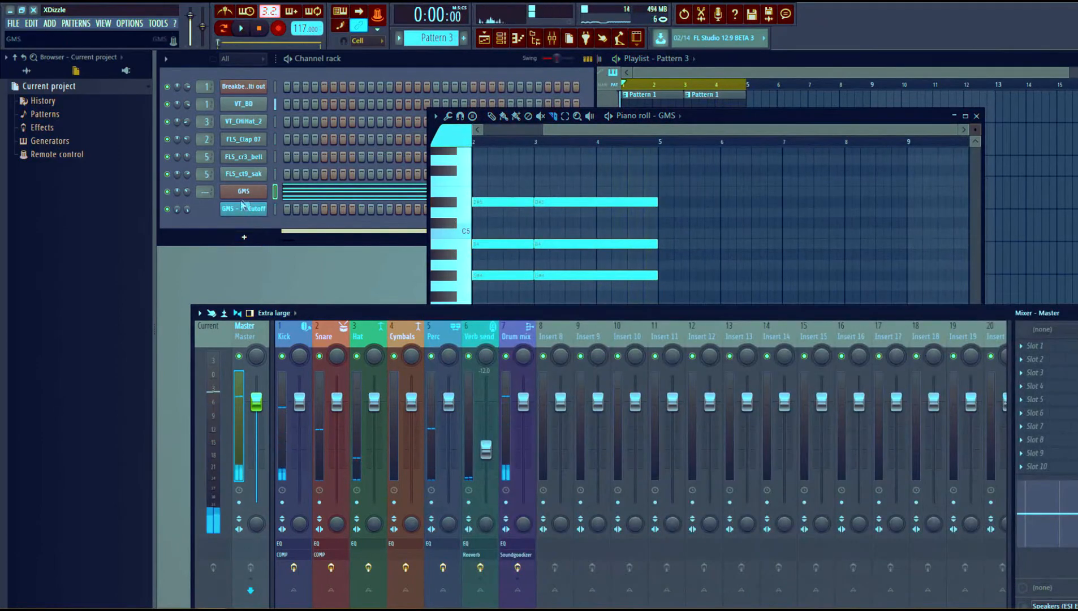
right_click(239, 196)
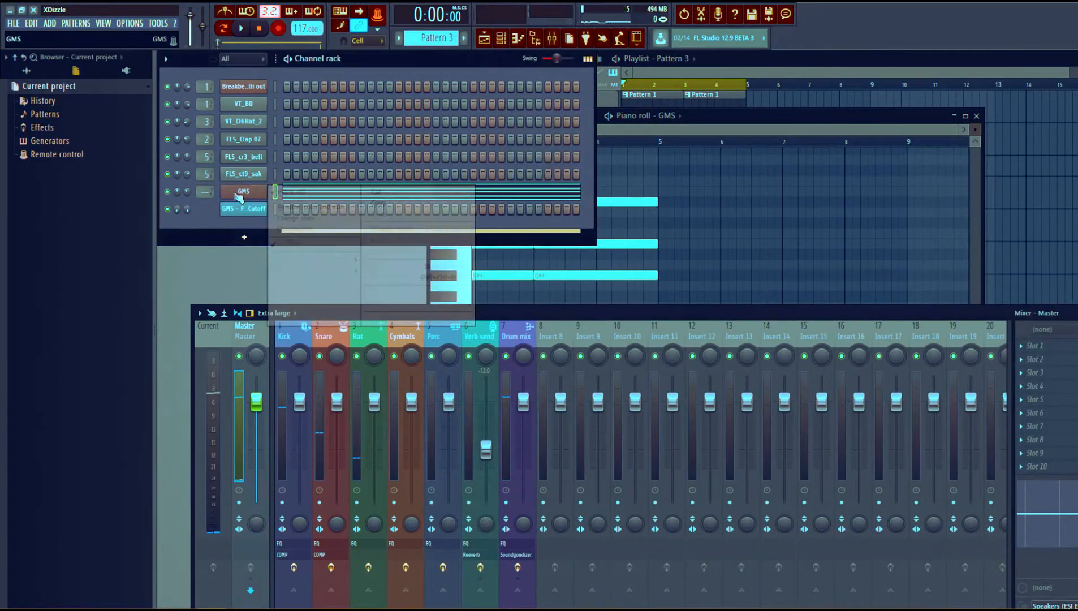
mouse_move(302, 255)
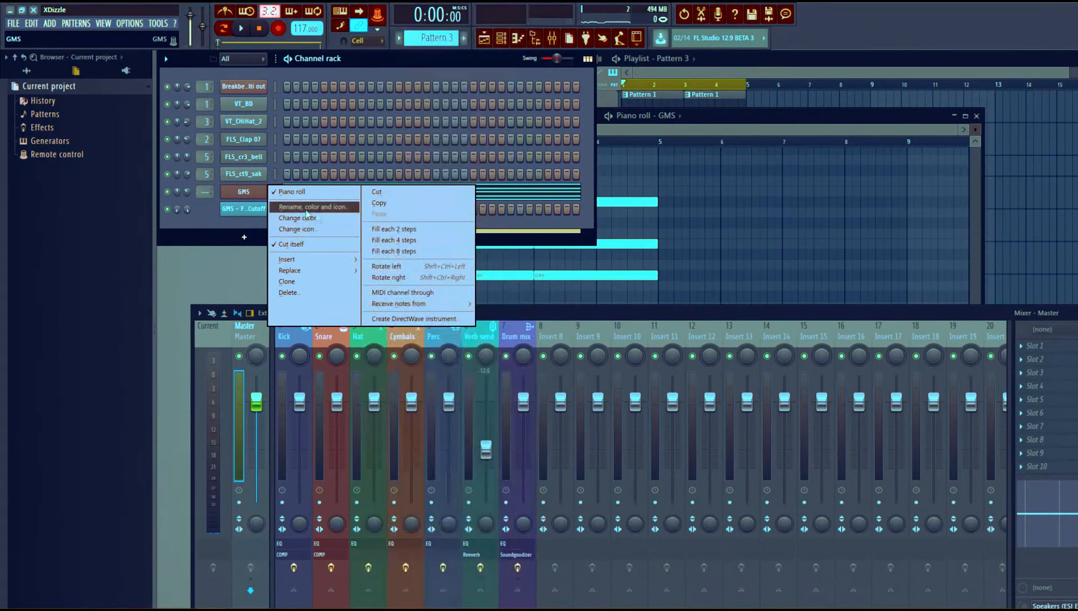
click(313, 219)
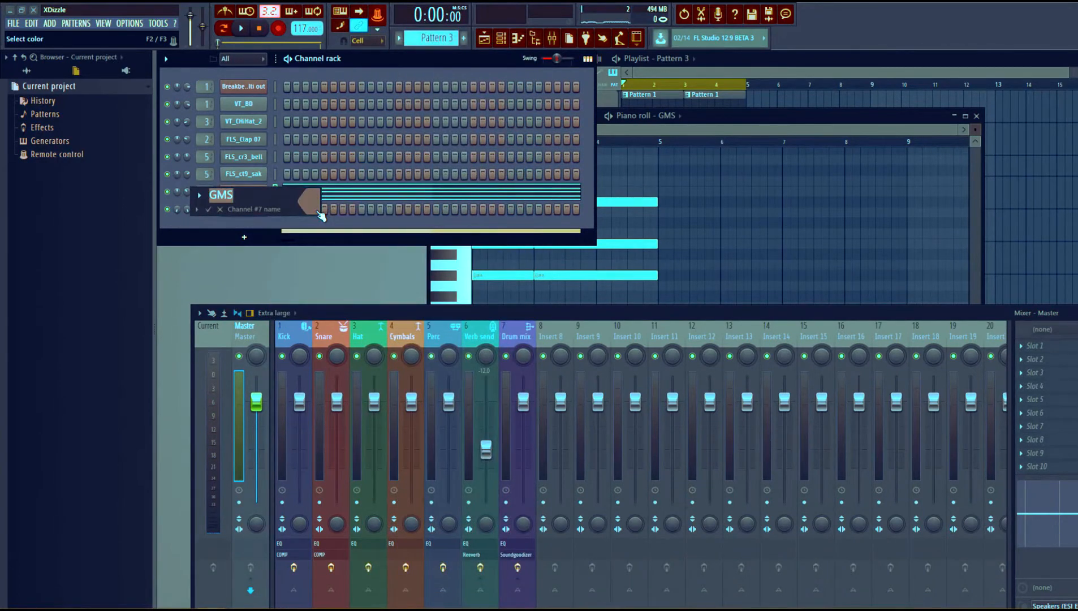
text(pad)
key(Return)
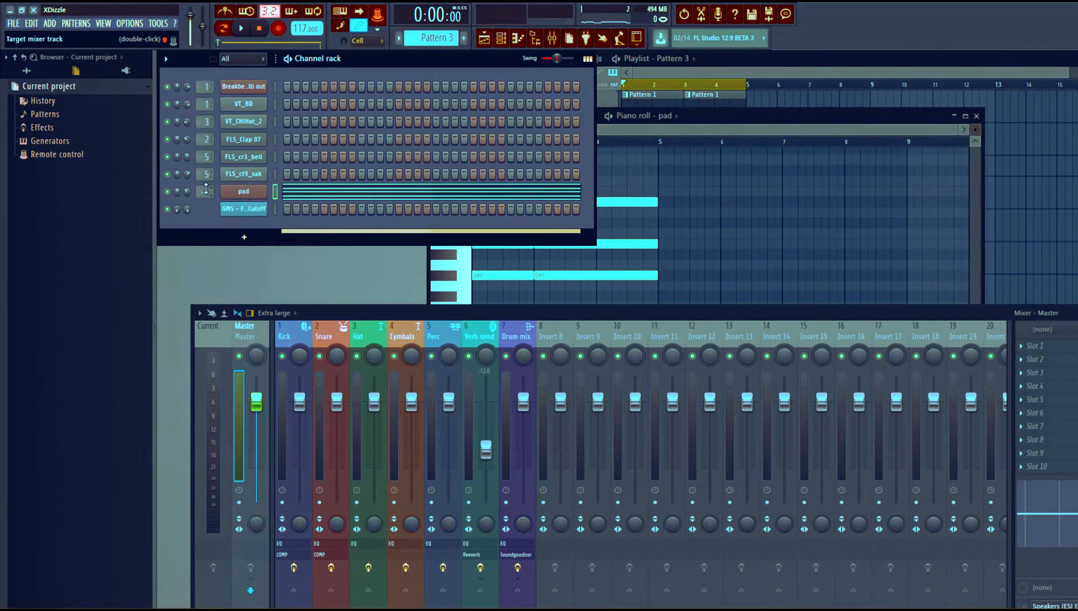
- Route the pad channel to mixer track 8 and name that track with the Pad preset
drag(206, 189, 206, 189)
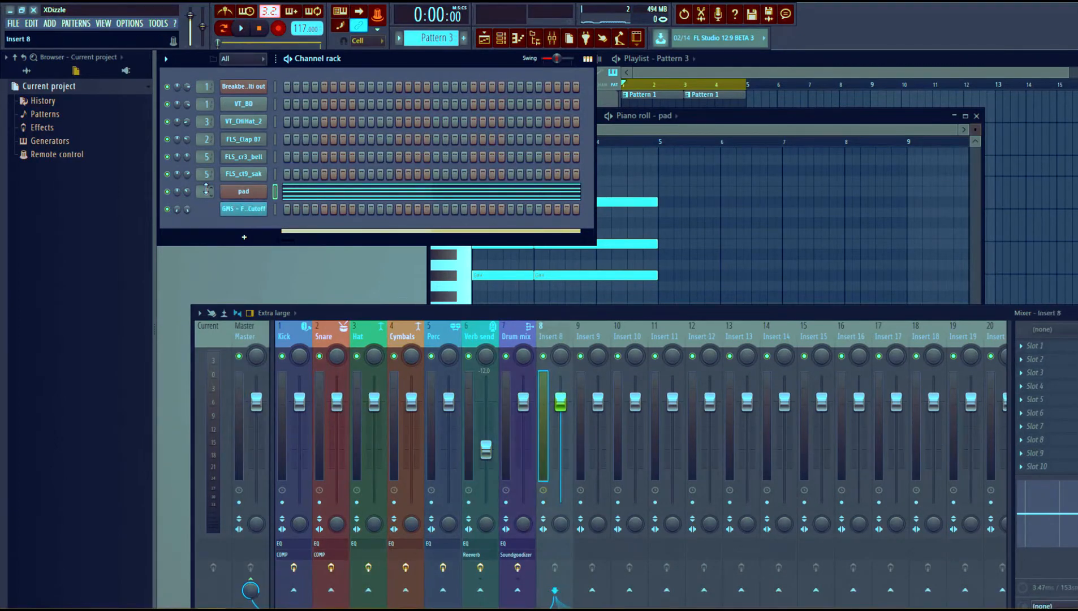
double_click(555, 333)
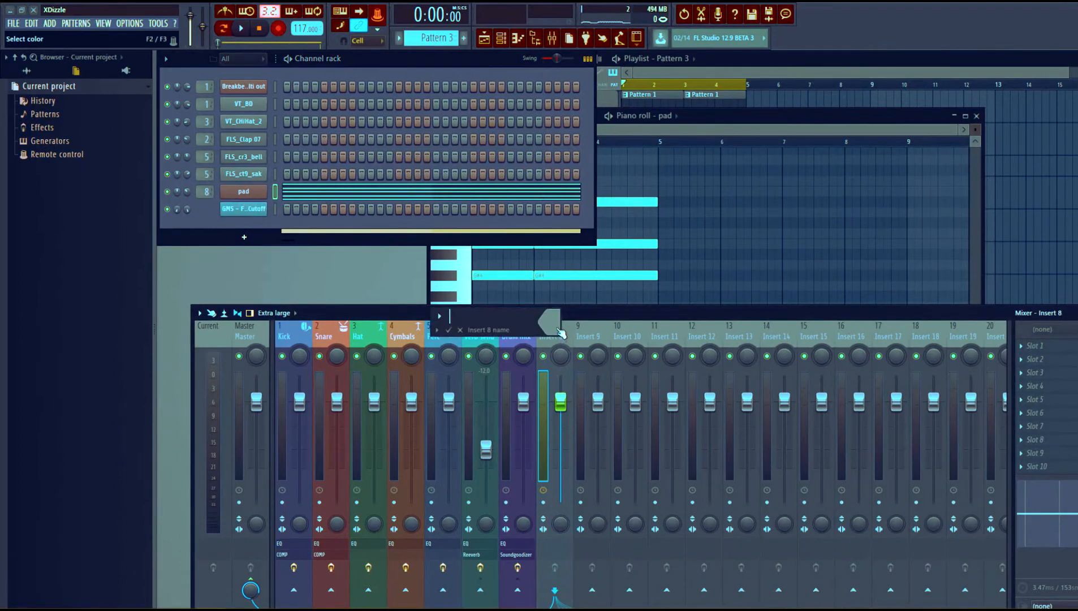
click(438, 331)
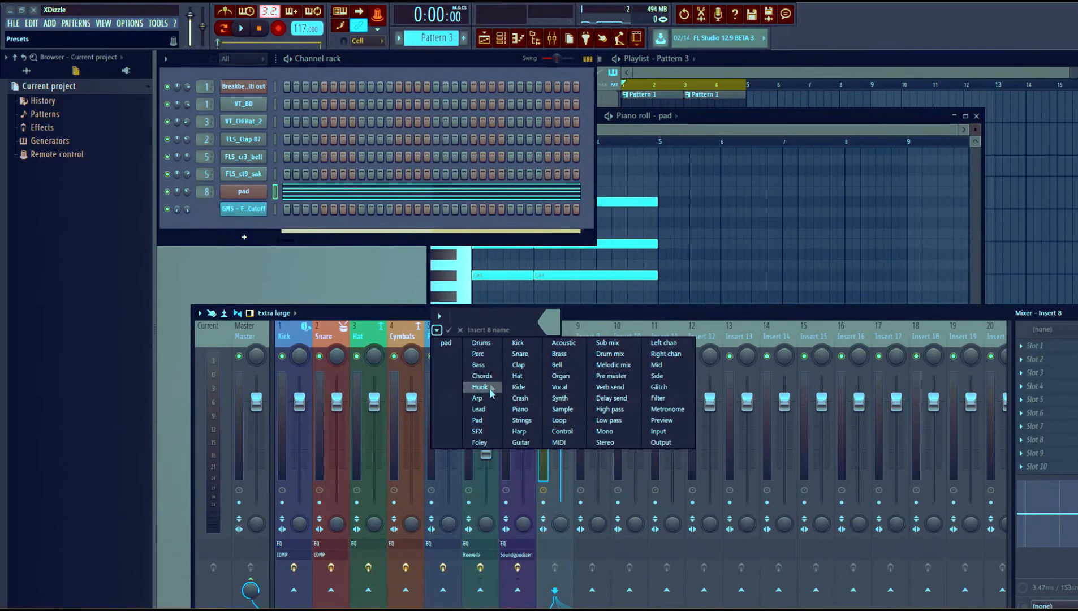
click(478, 420)
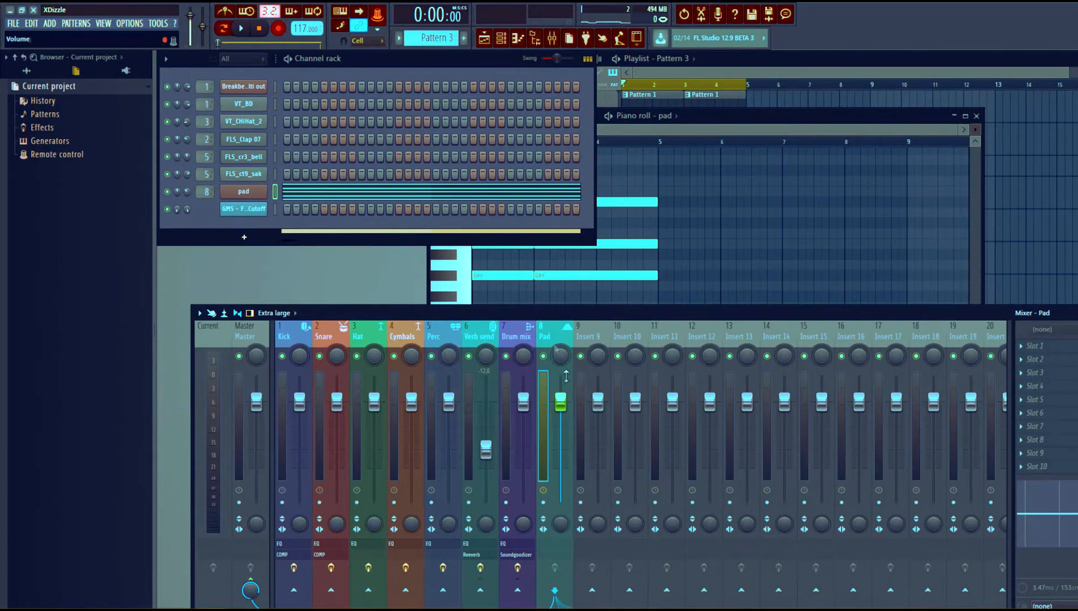
- Play the arrangement with the pad on its own mixer track, viewing the playlist, and stop playback
key(space)
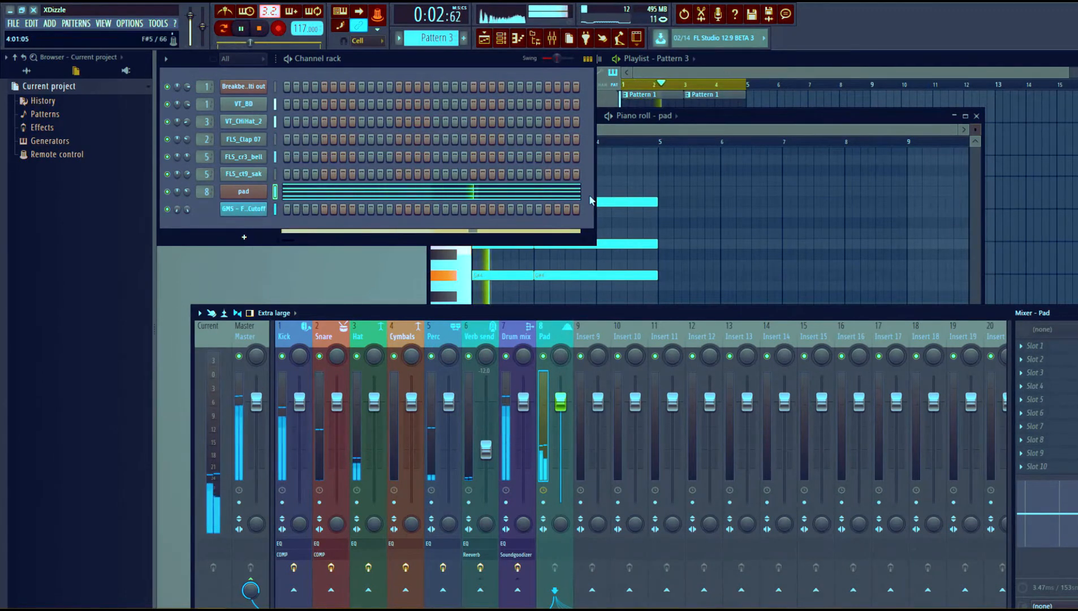
click(756, 62)
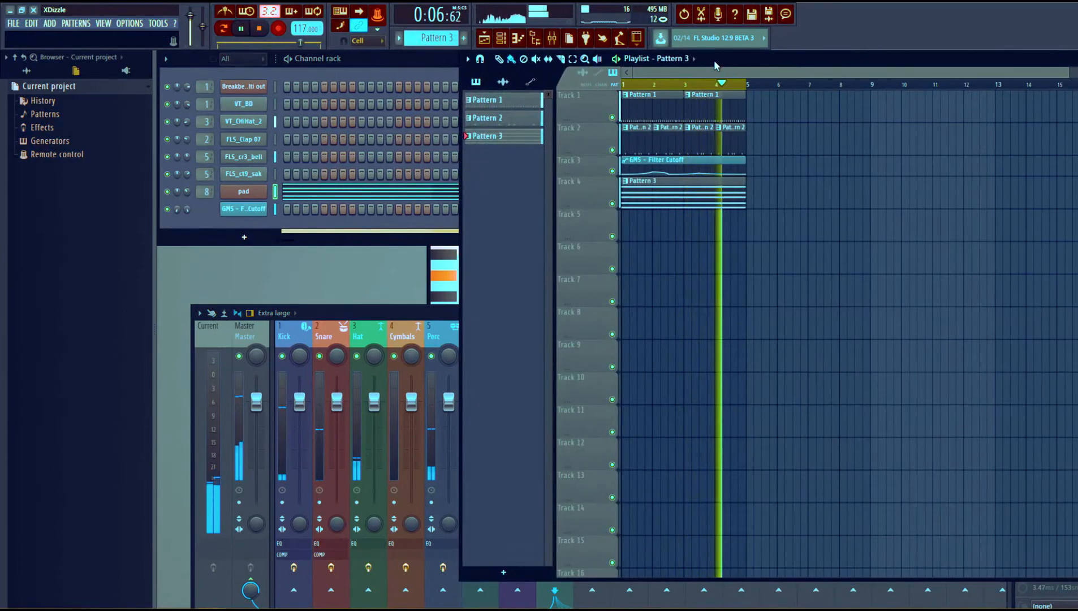
key(space)
key(F6)
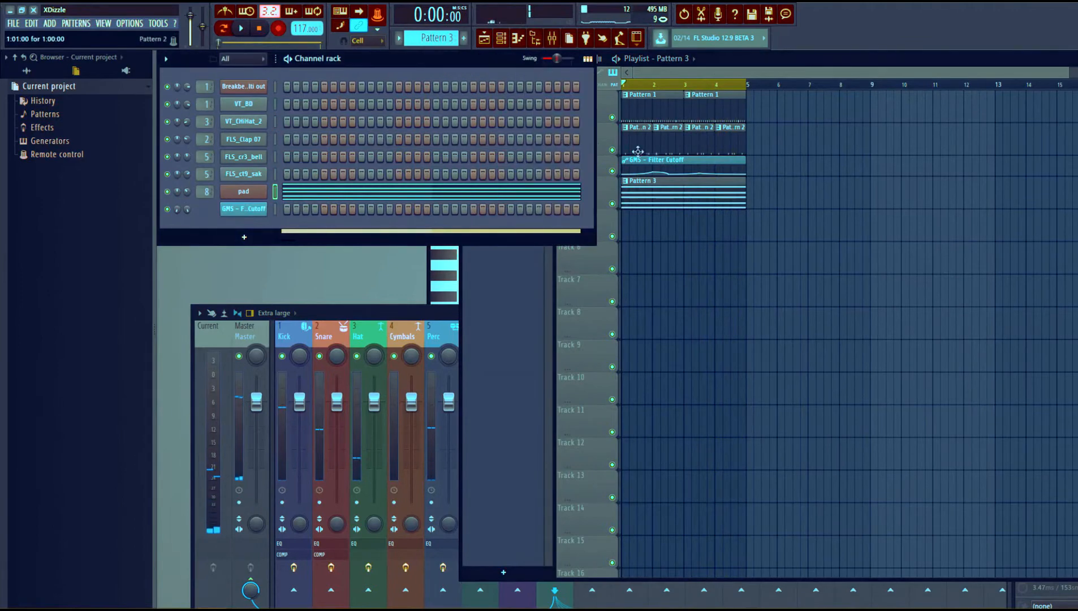
- Examine the pad's chord notes across Pattern 3 in the piano roll and the clip layout in the playlist
click(662, 195)
double_click(659, 192)
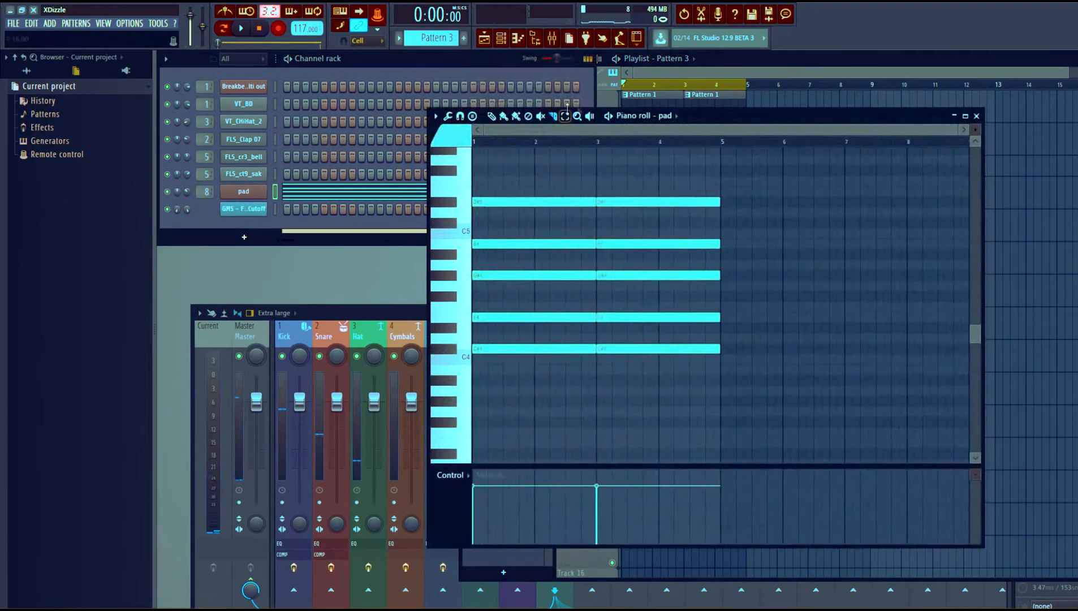
scroll(545, 138, up, 2)
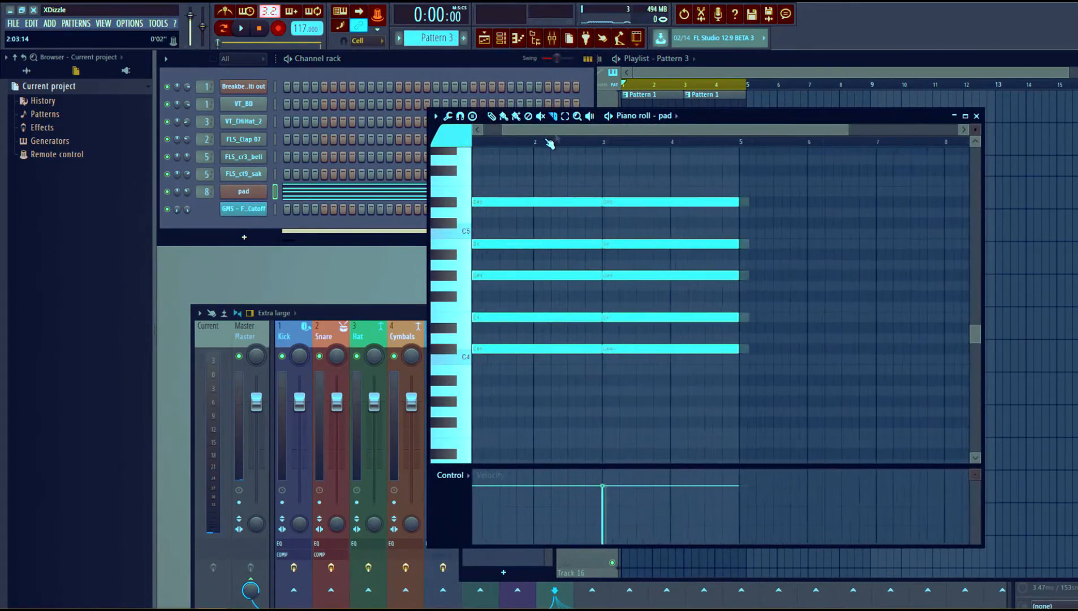
scroll(539, 134, up, 3)
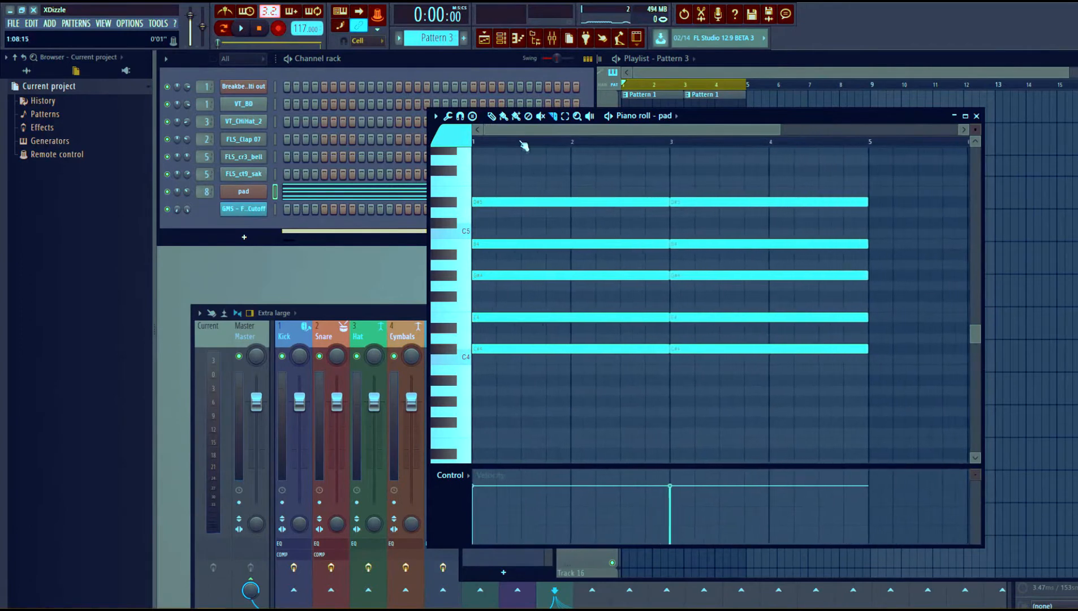
scroll(534, 128, up, 1)
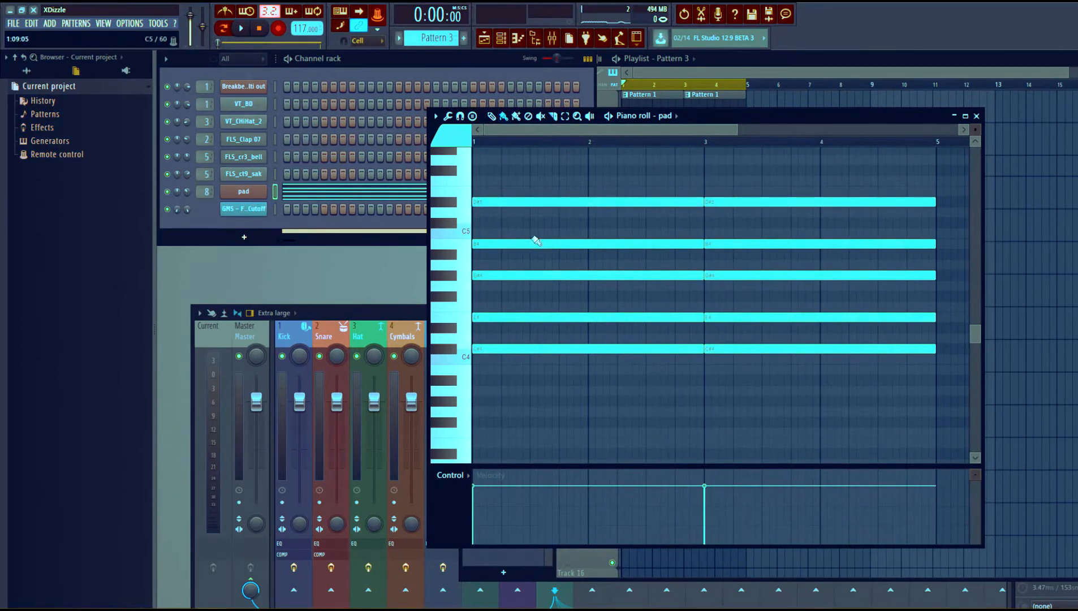
click(485, 67)
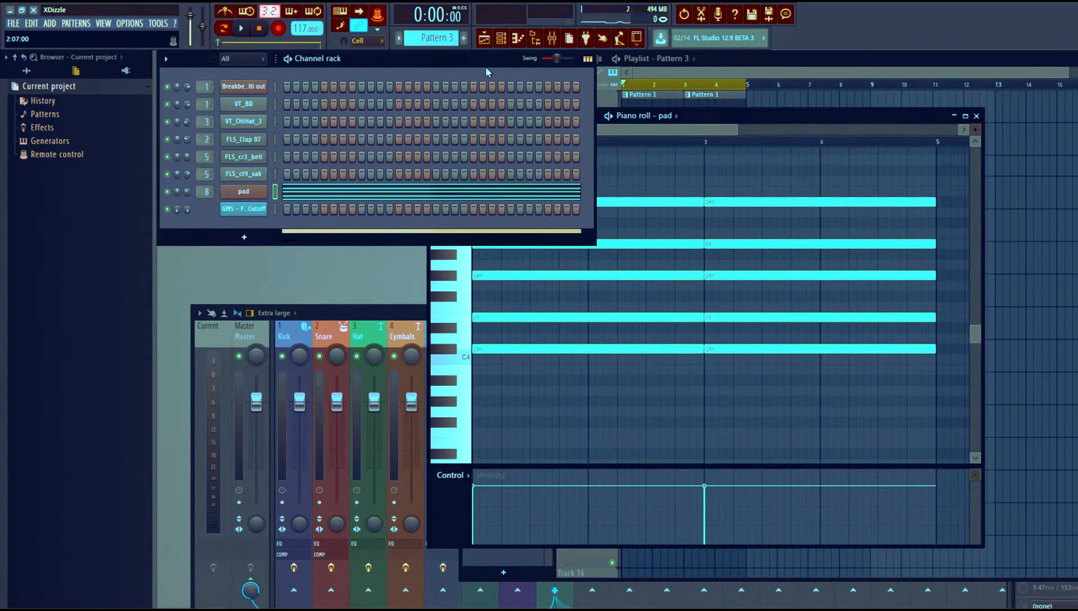
click(739, 61)
double_click(655, 186)
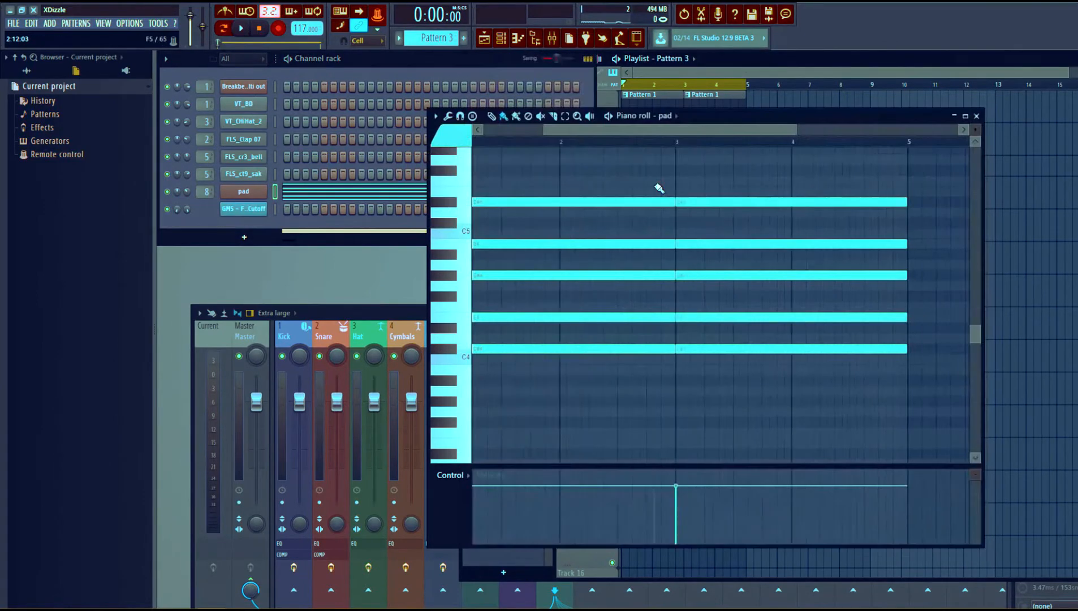
drag(614, 130, 485, 138)
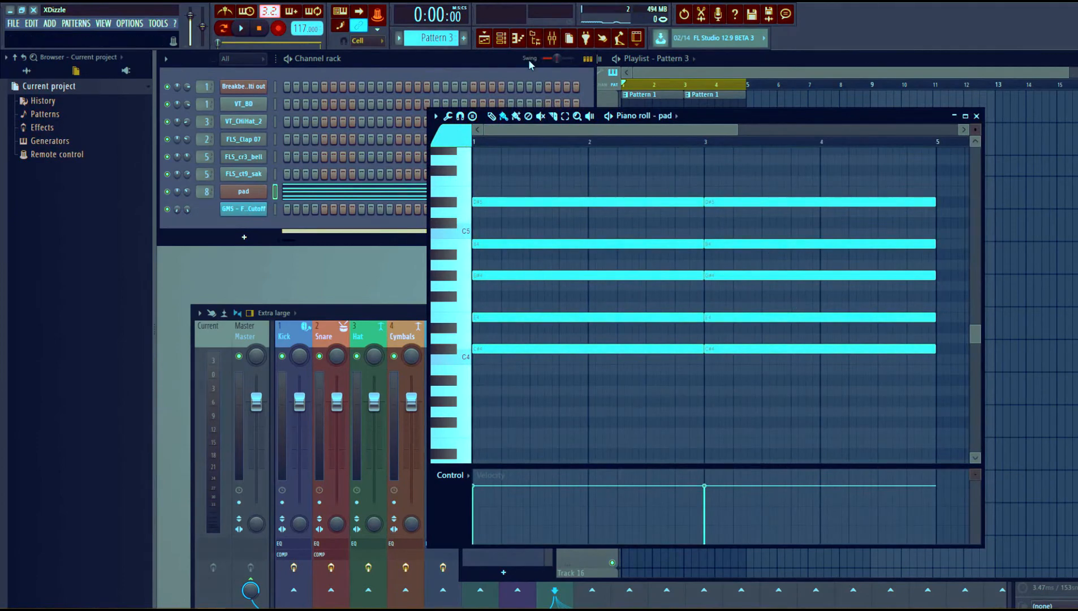
click(547, 69)
click(748, 69)
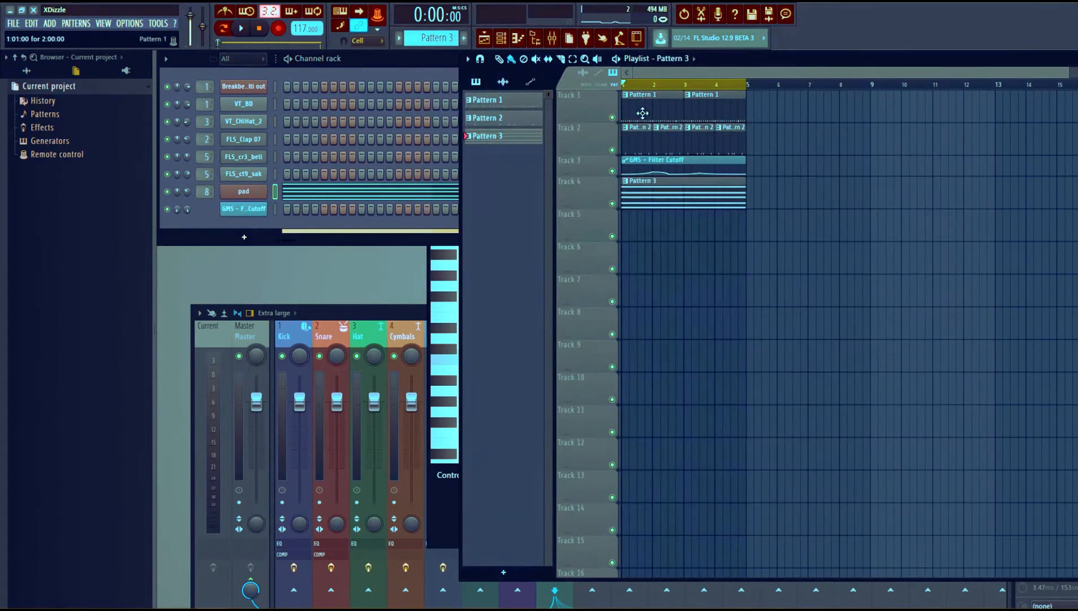
click(366, 52)
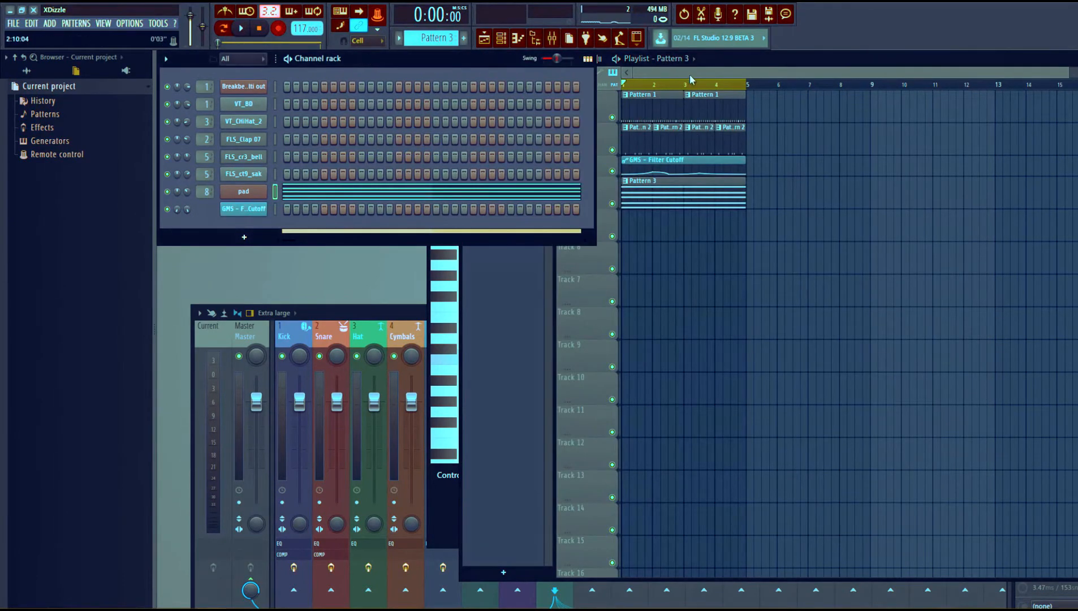
click(727, 68)
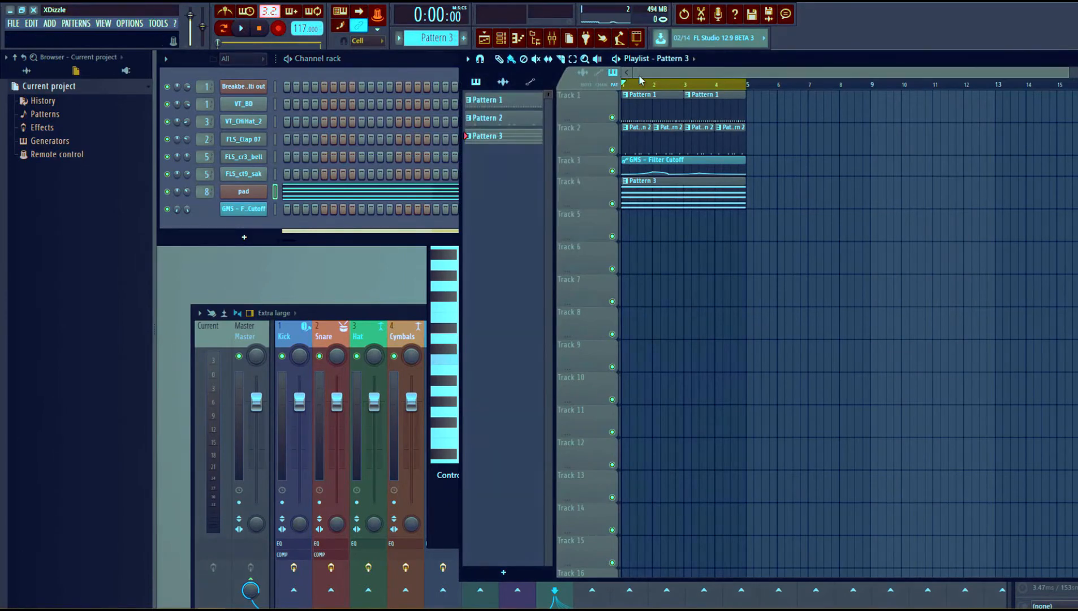
scroll(654, 85, up, 5)
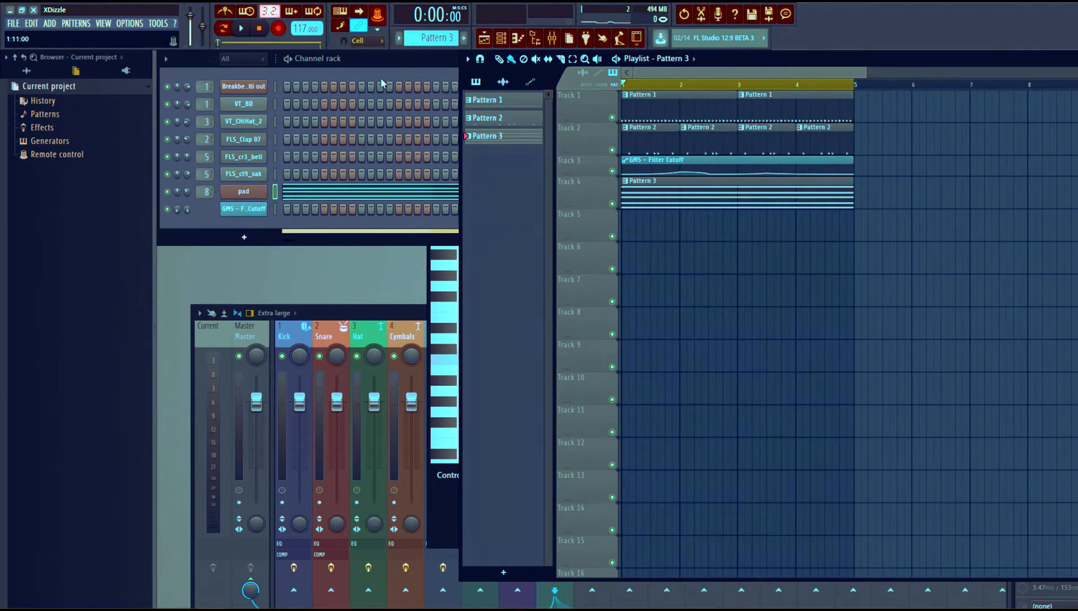
- Add a Fruity DX10 channel, load its Log Drum preset and move the synth window clear of the channel rack
click(393, 64)
click(243, 237)
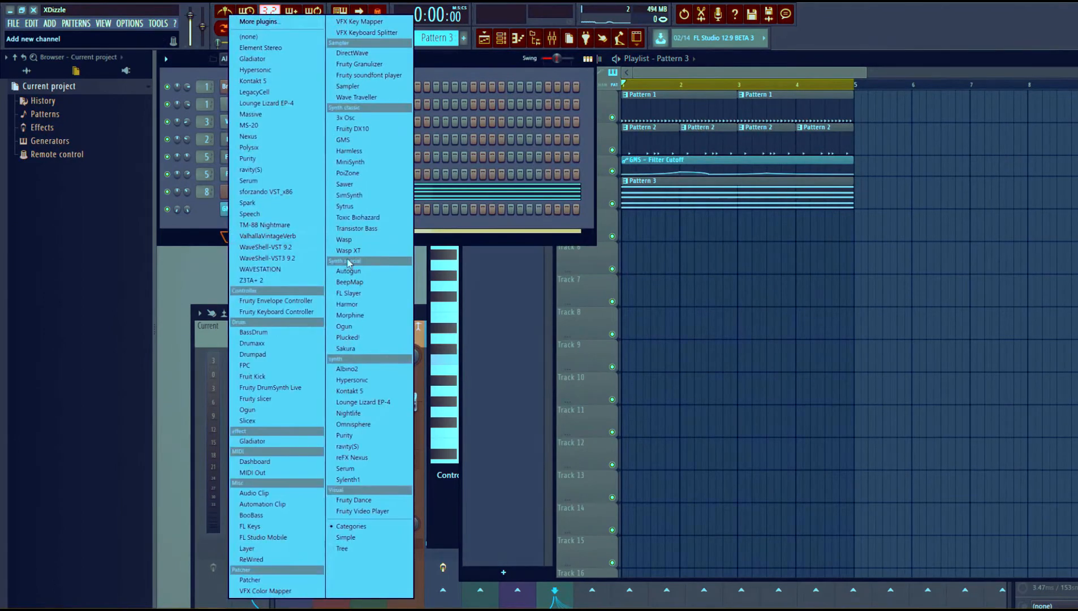
click(363, 129)
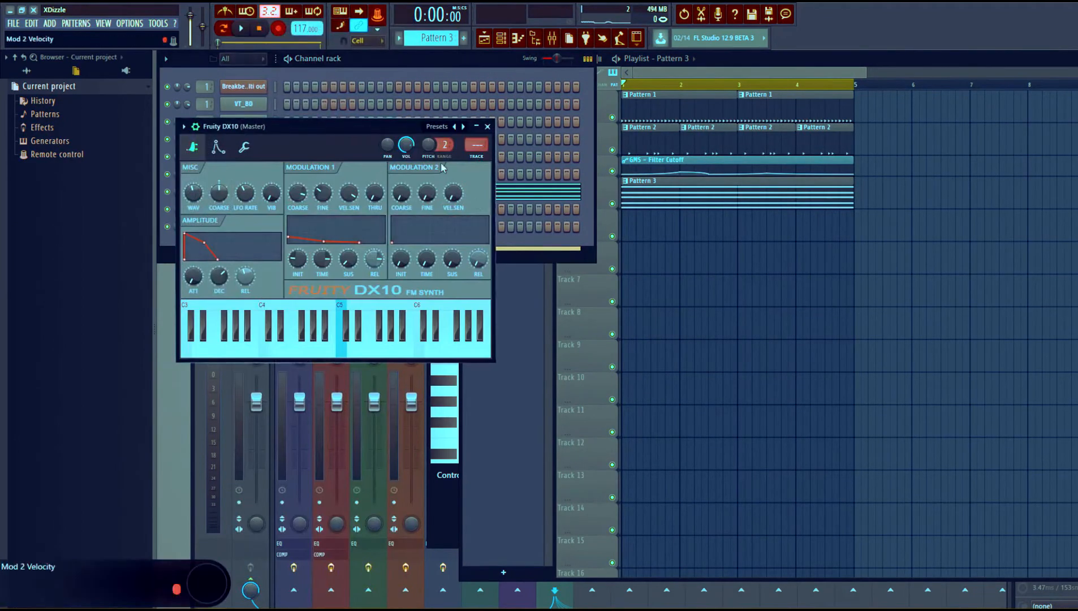
right_click(678, 168)
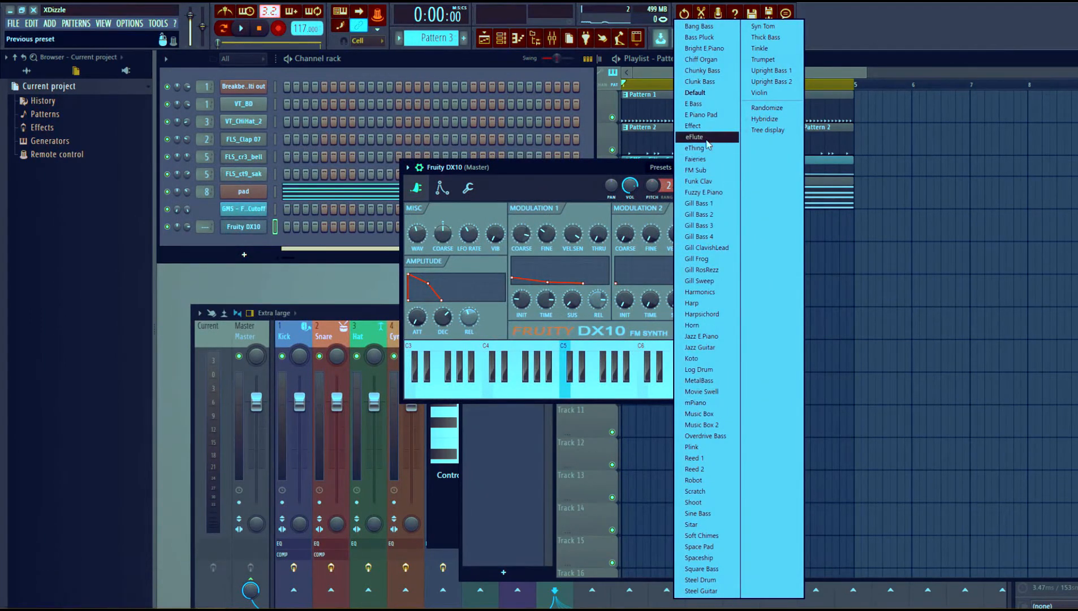
click(700, 370)
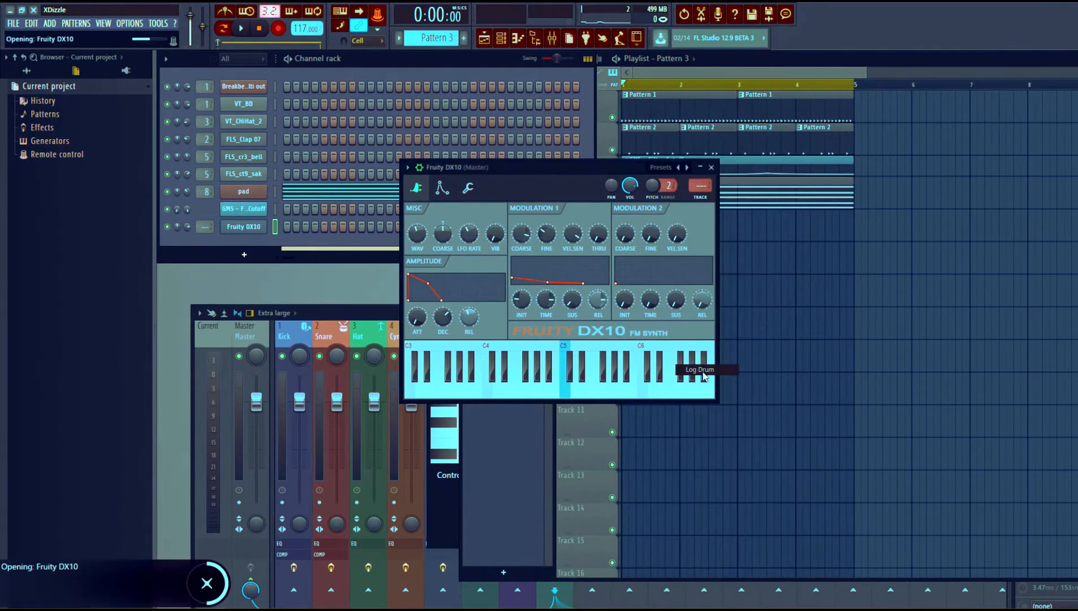
drag(554, 167, 811, 343)
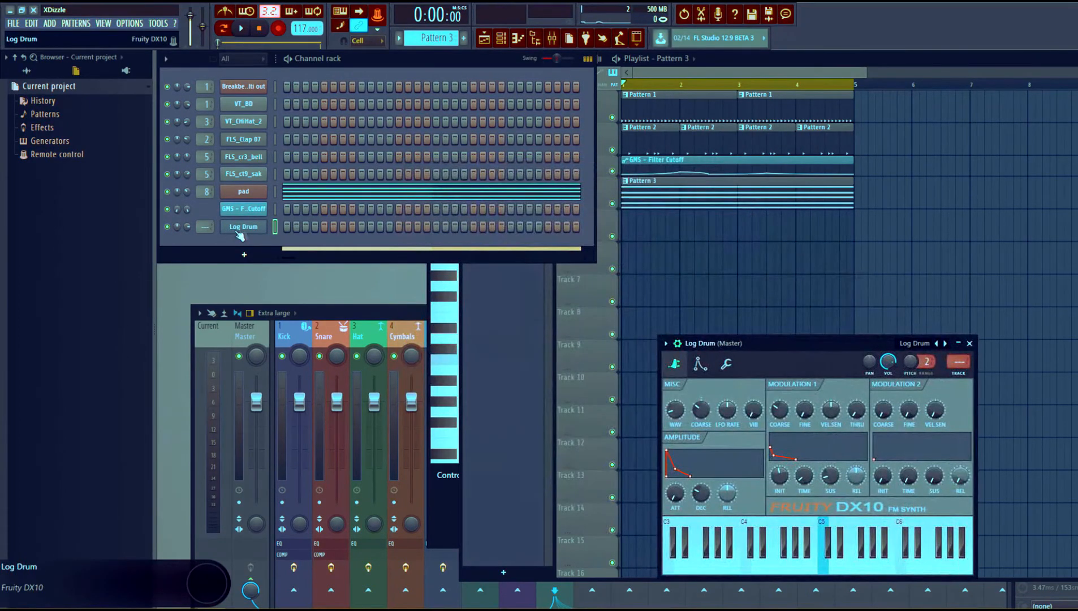
- Open the piano roll for the Log Drum channel and reposition its window over the mixer
right_click(261, 224)
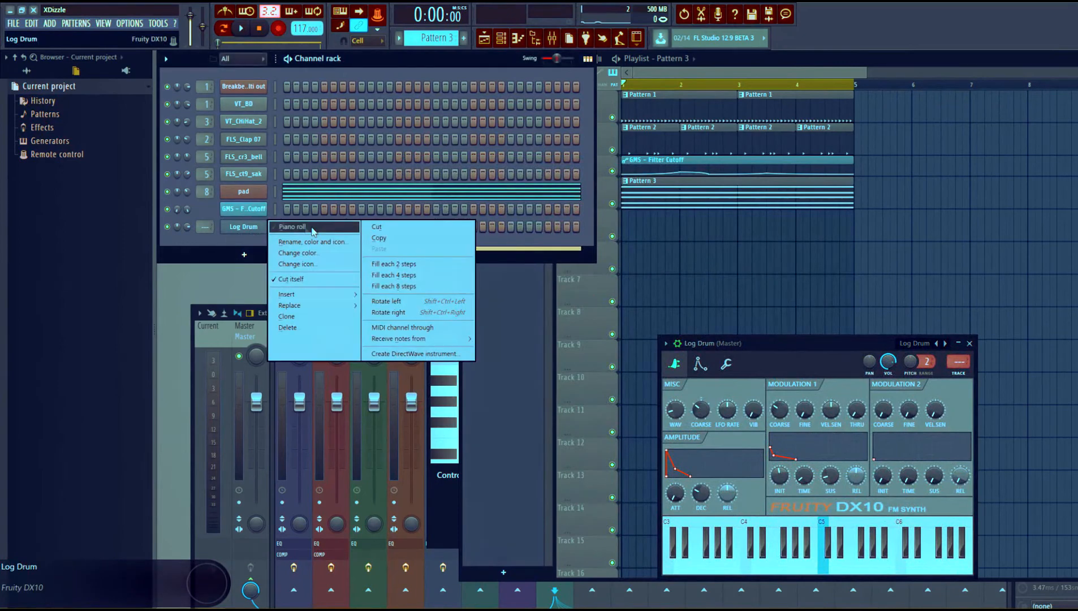
click(294, 225)
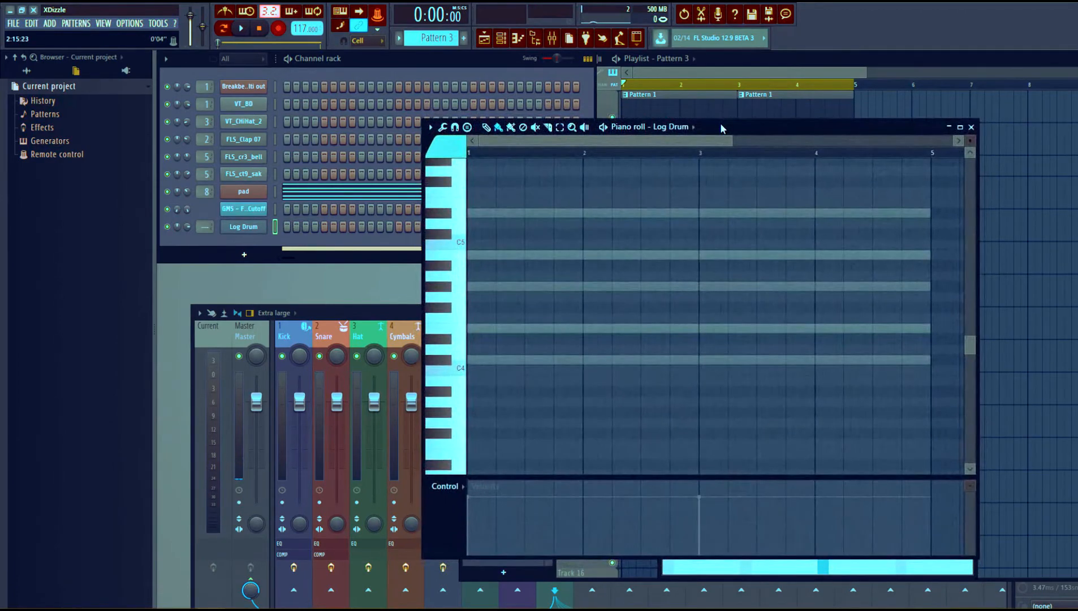
drag(720, 123, 641, 158)
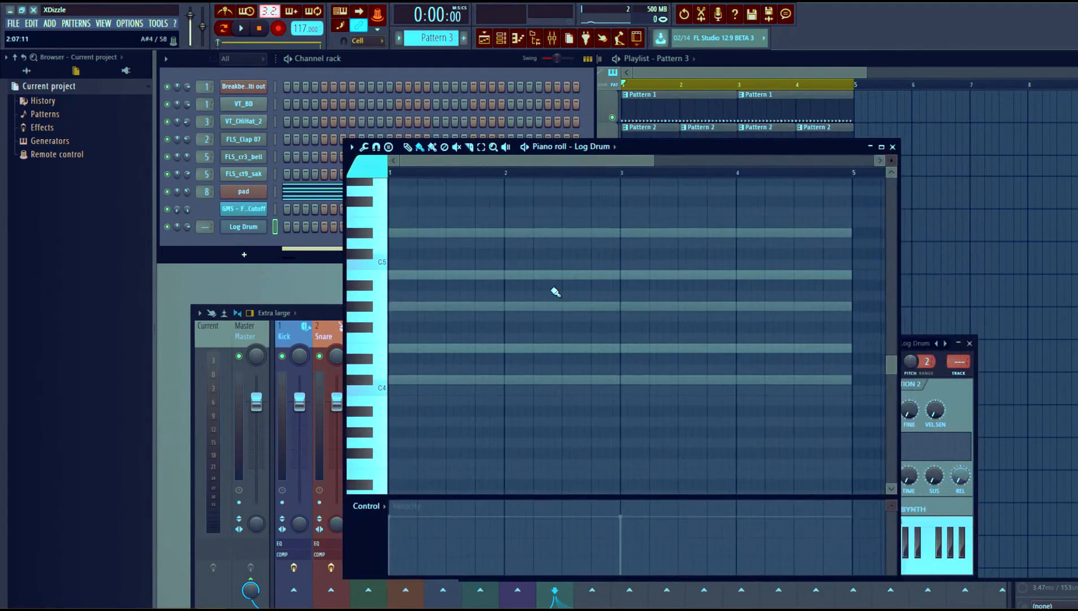
- Bring the Log Drum synth window in front of the piano roll and reposition it over the note grid
click(959, 402)
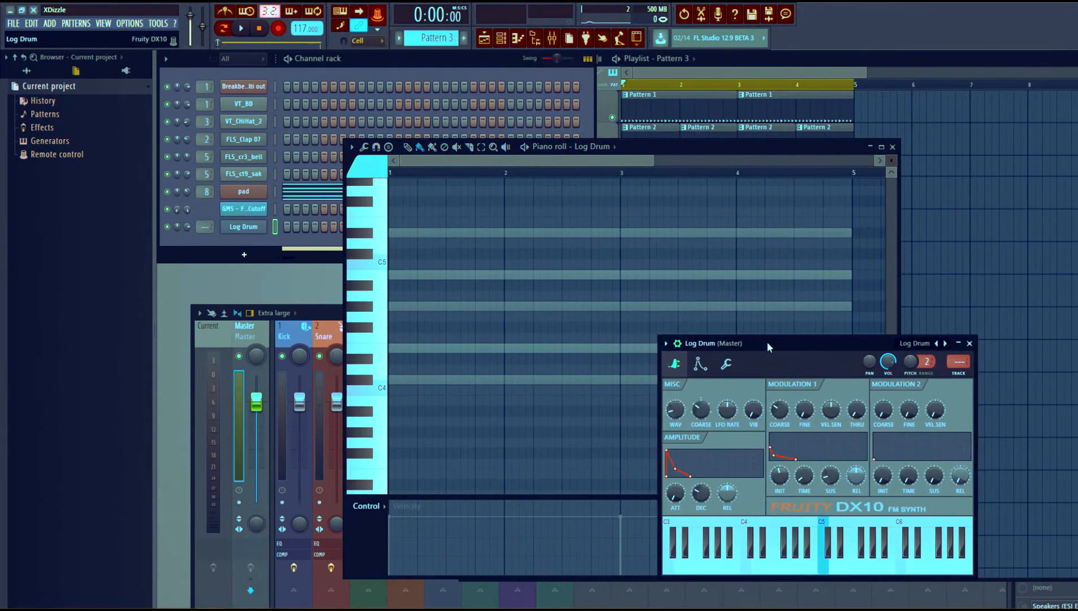
drag(767, 342, 710, 300)
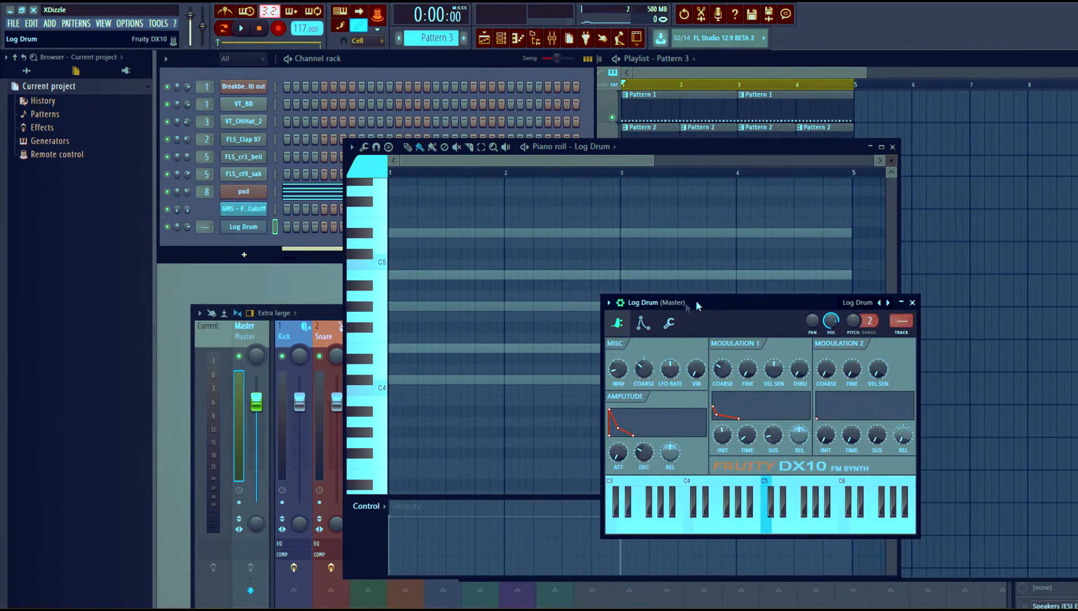
drag(704, 301, 695, 297)
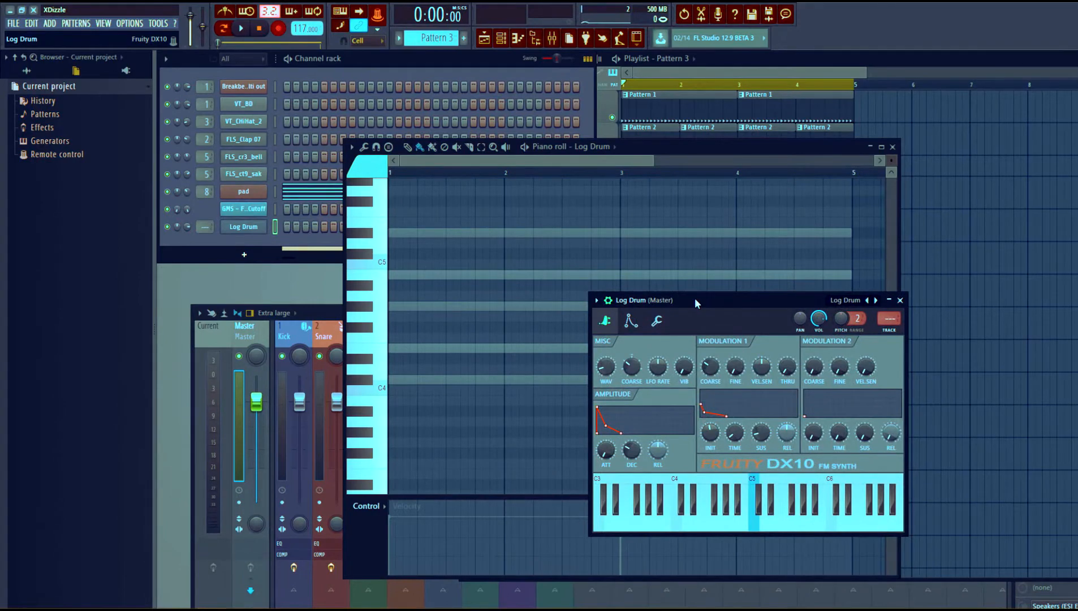
mouse_move(696, 301)
mouse_down()
mouse_move(679, 291)
mouse_move(684, 302)
mouse_up()
- Move the piano roll clear of the mixer and audition Log Drum keys from the high octaves down to B2
scroll(404, 313, up, 10)
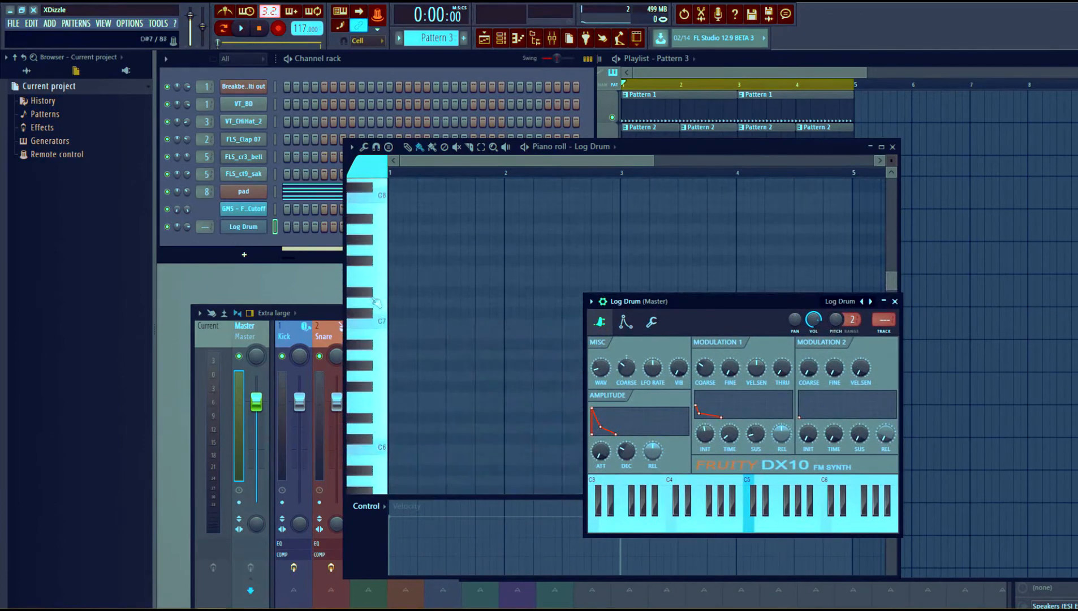
click(378, 300)
scroll(441, 315, down, 10)
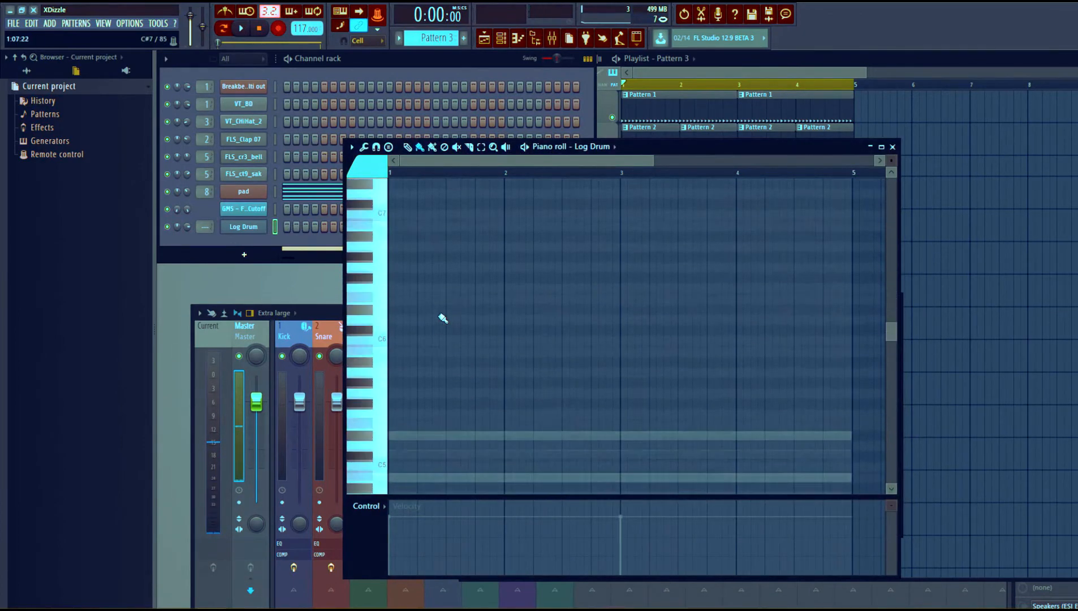
drag(658, 147, 792, 158)
scroll(688, 246, up, 1)
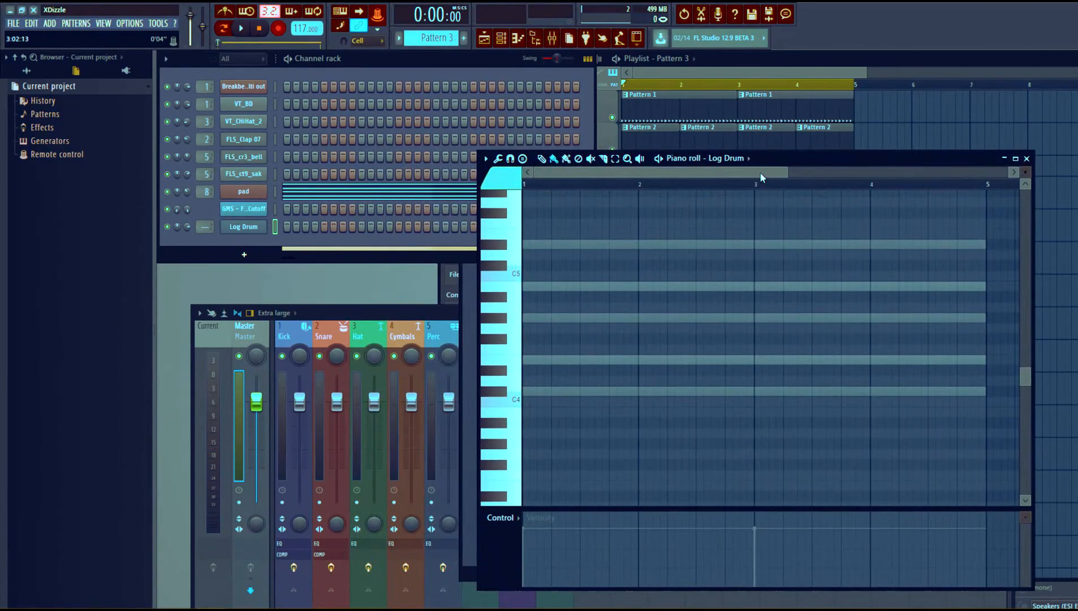
scroll(586, 309, down, 1)
scroll(579, 307, up, 1)
click(521, 364)
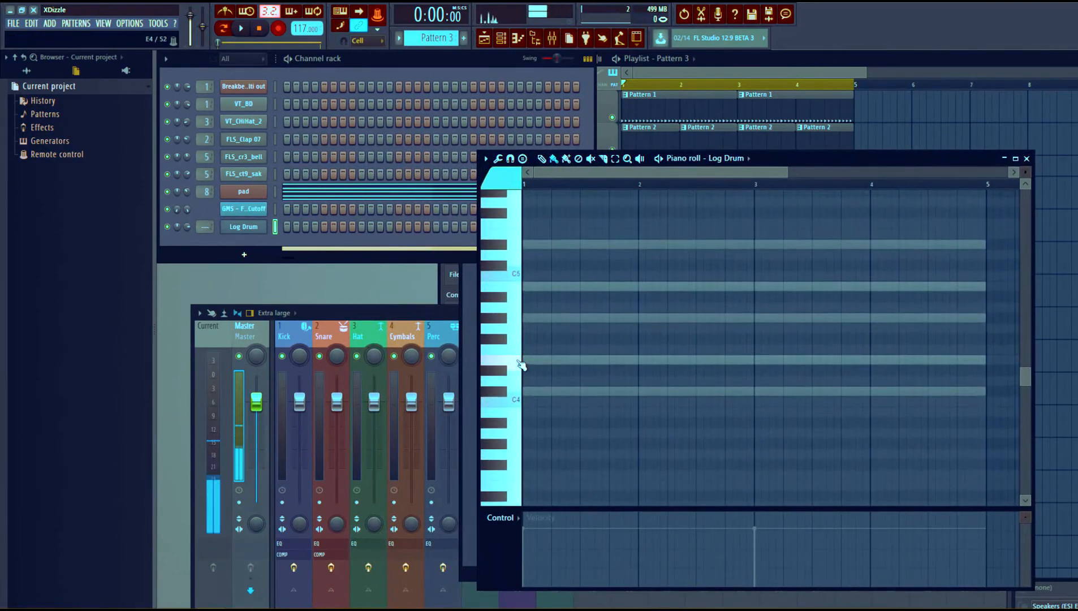
scroll(521, 407, down, 2)
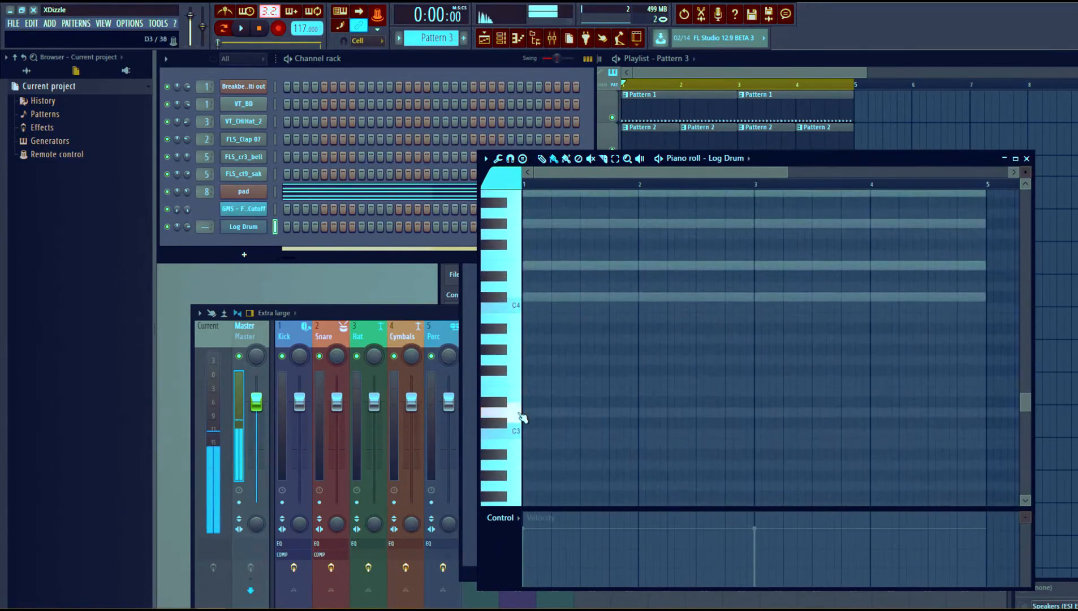
scroll(520, 421, down, 1)
click(519, 389)
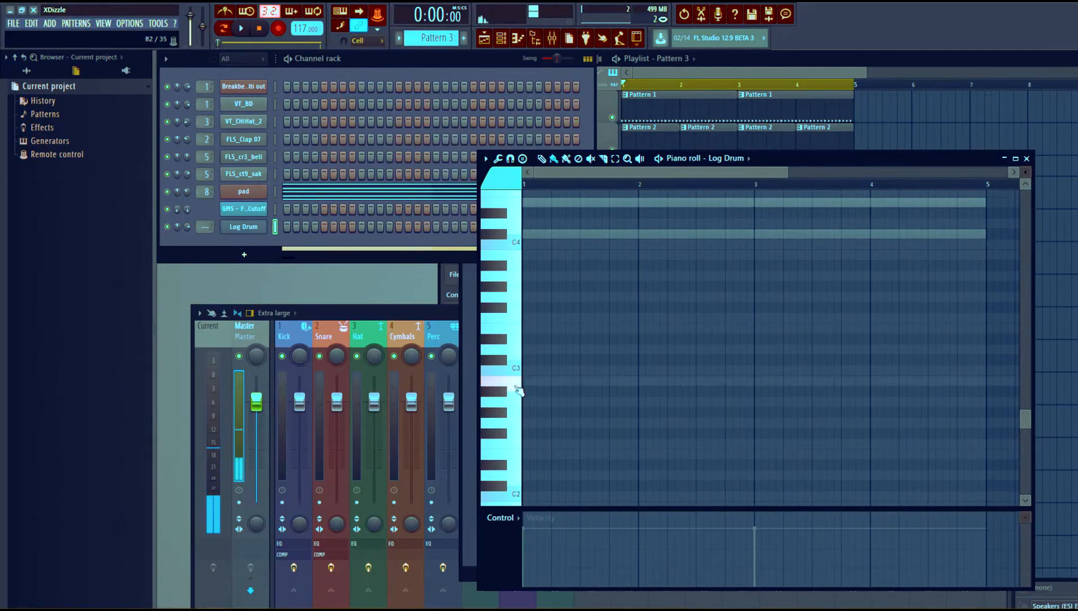
- View the pad channel's GMS synth, then return to the Log Drum piano roll and lower it below the playlist clips
click(252, 192)
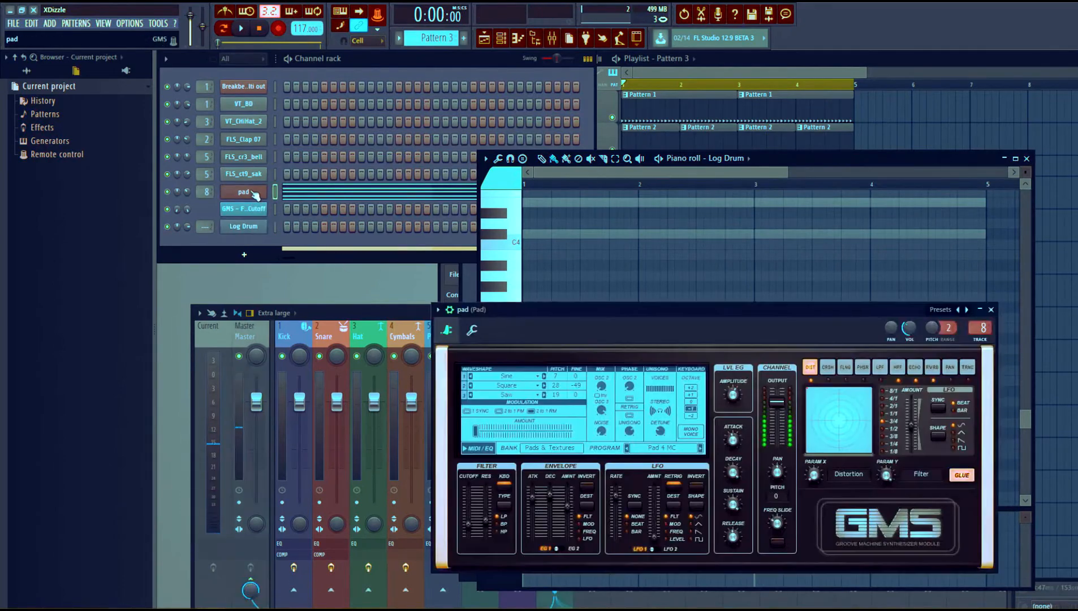
click(256, 227)
click(517, 374)
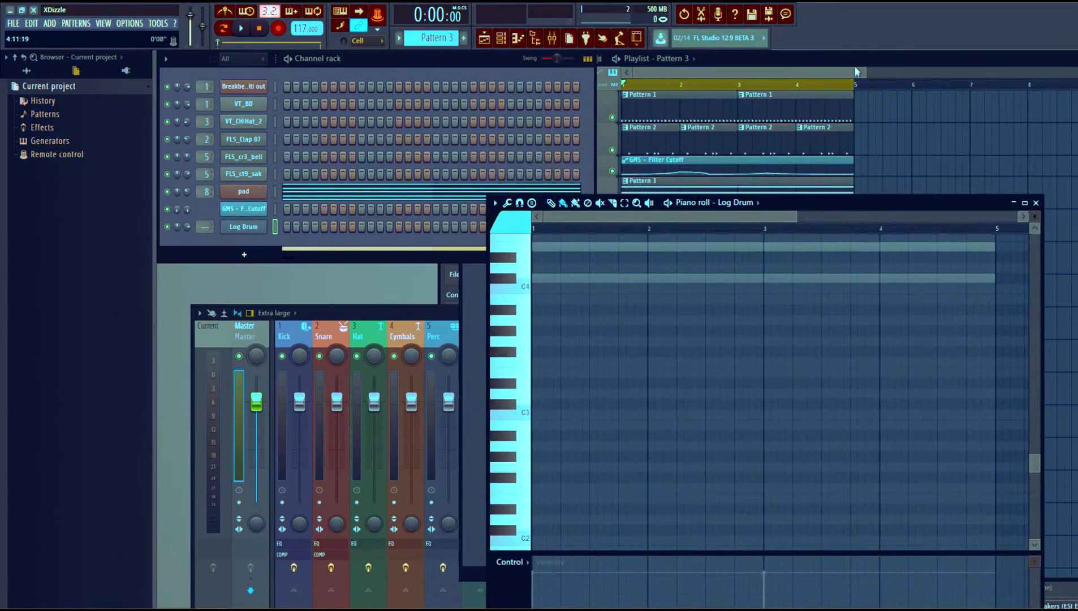
- Check the playlist clips, then reopen the Log Drum channel's piano roll
click(847, 62)
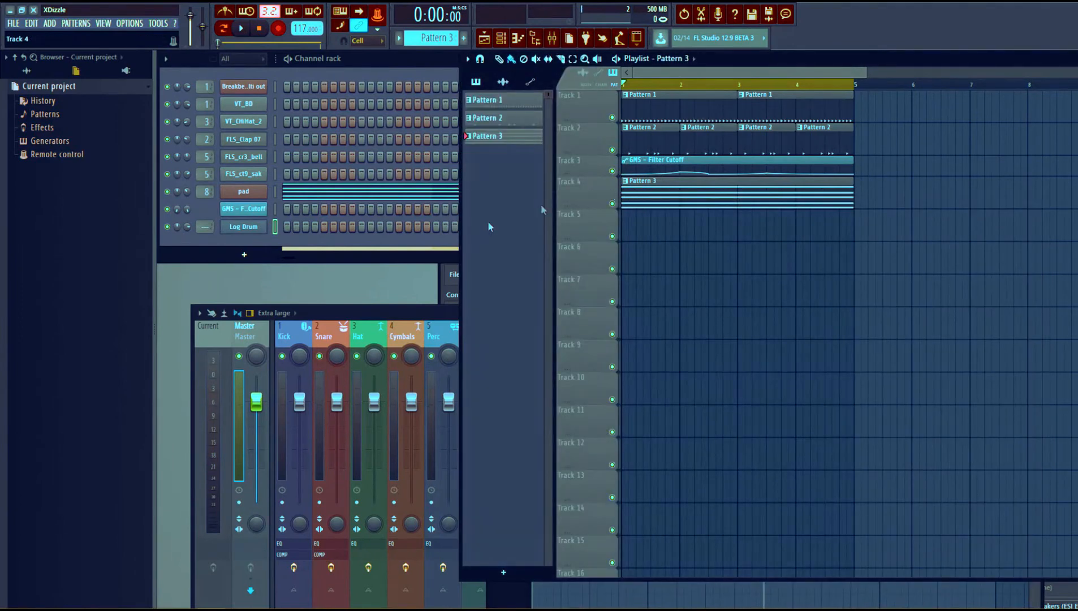
right_click(649, 225)
click(304, 240)
right_click(257, 229)
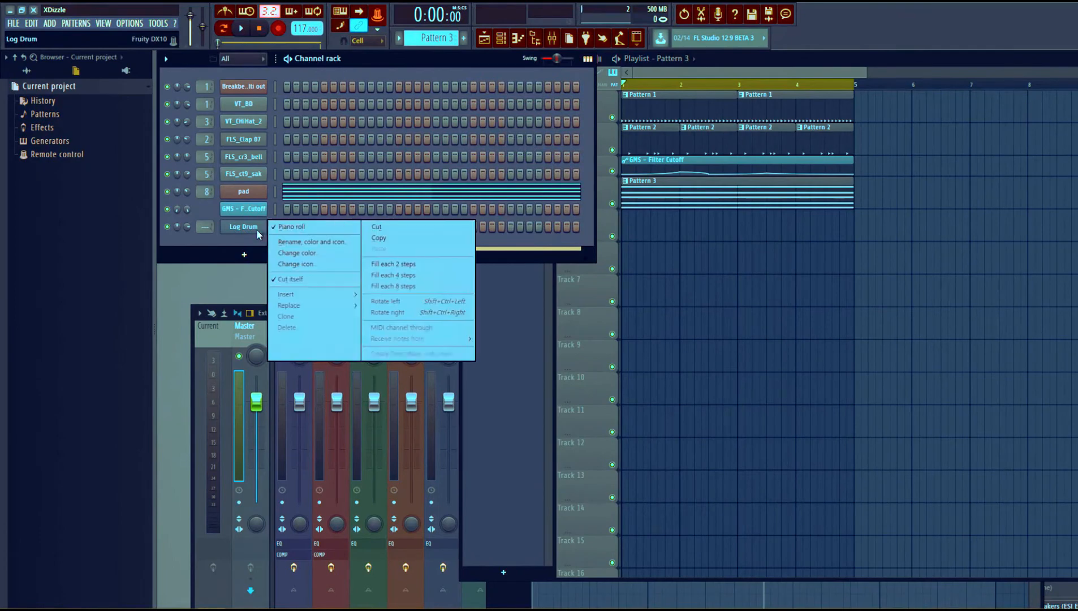
click(300, 226)
right_click(260, 229)
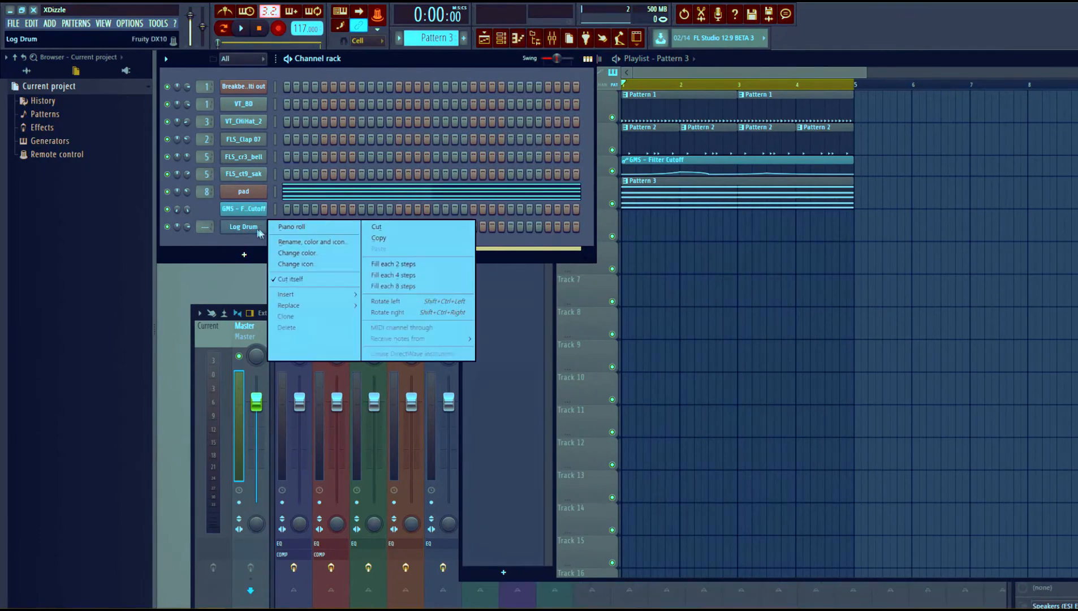
click(295, 229)
- Play the arrangement briefly and place a C#4 Log Drum note two steps long on step 8 of bar 1
key(space)
scroll(656, 315, up, 2)
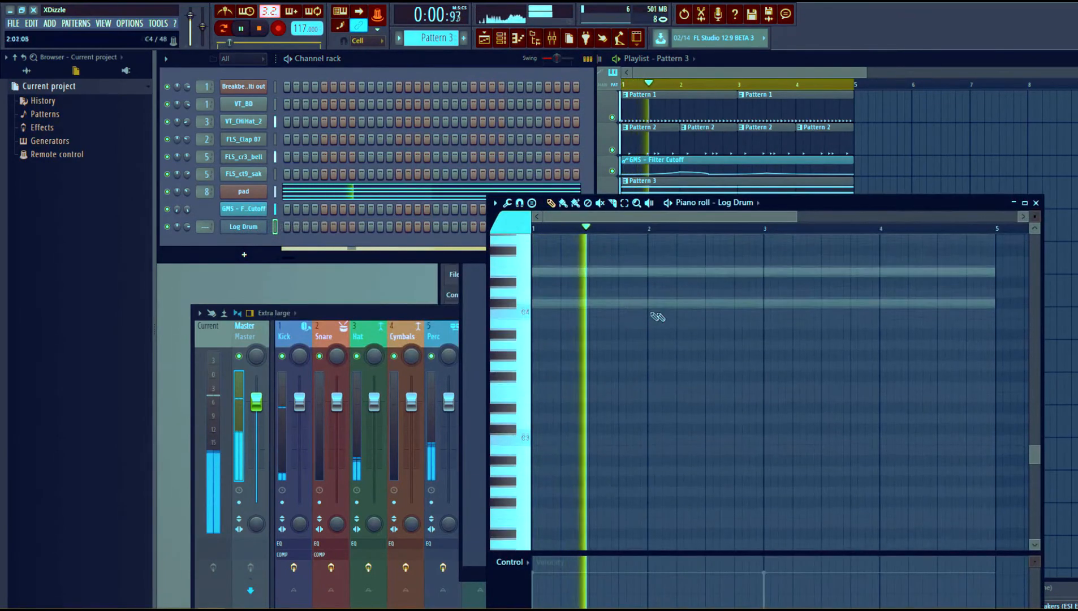
key(space)
click(586, 310)
key(space)
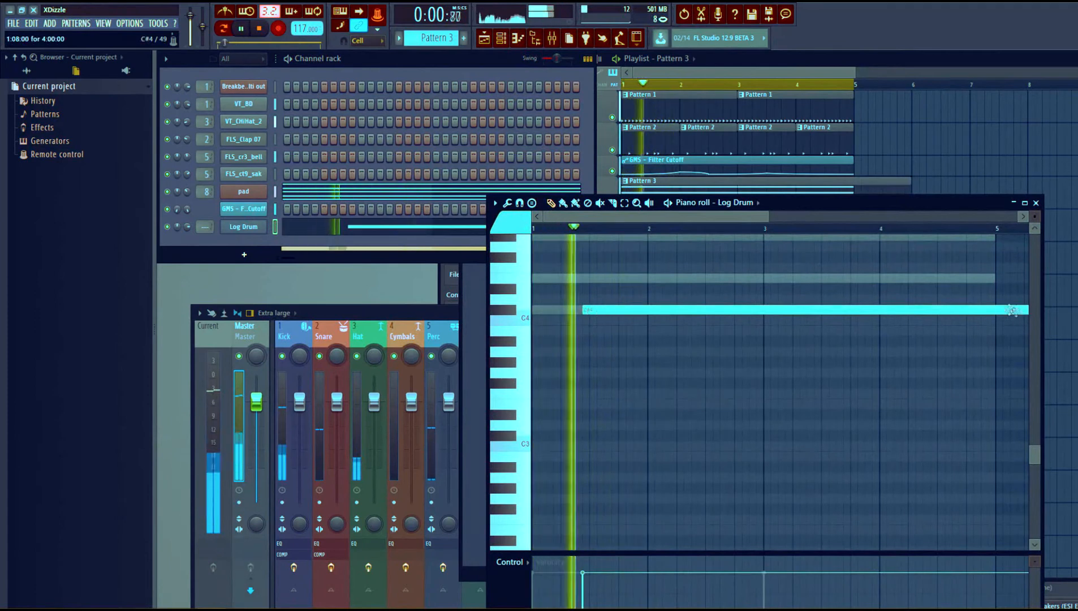
key(space)
scroll(738, 242, down, 2)
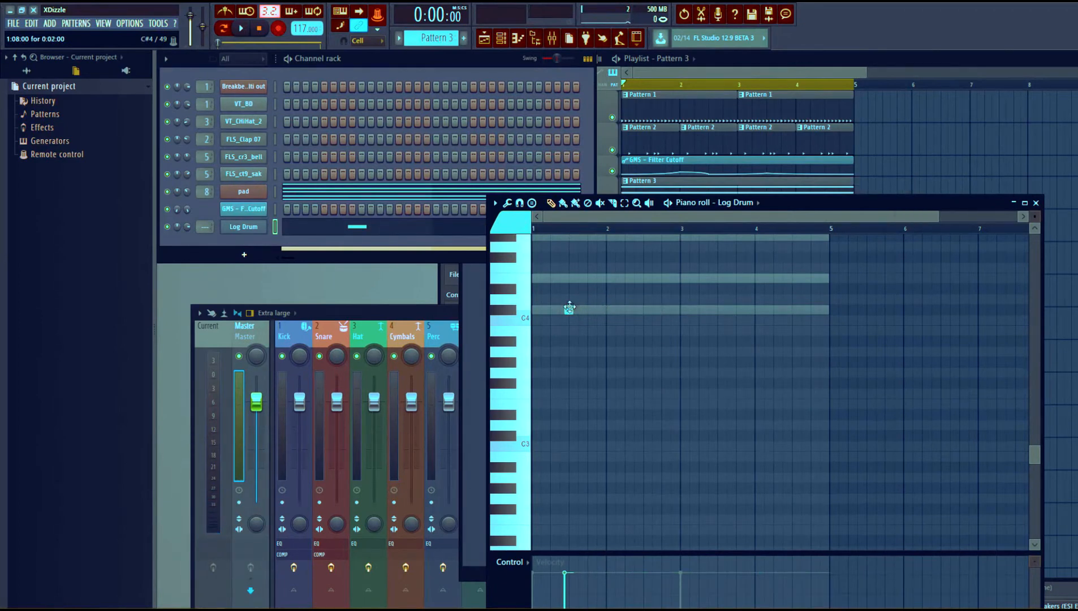
- Add one-step C#4, E4, E4 and G#4 notes on steps 8 to 11 of bar 2 while the arrangement plays
key(space)
scroll(559, 229, up, 3)
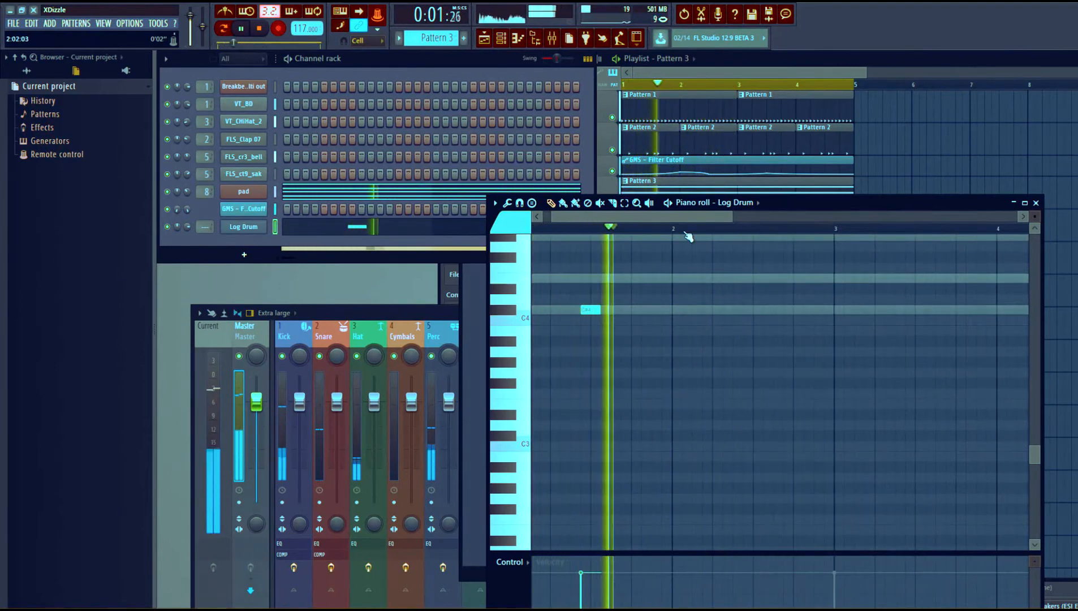
scroll(687, 232, down, 2)
scroll(714, 233, up, 2)
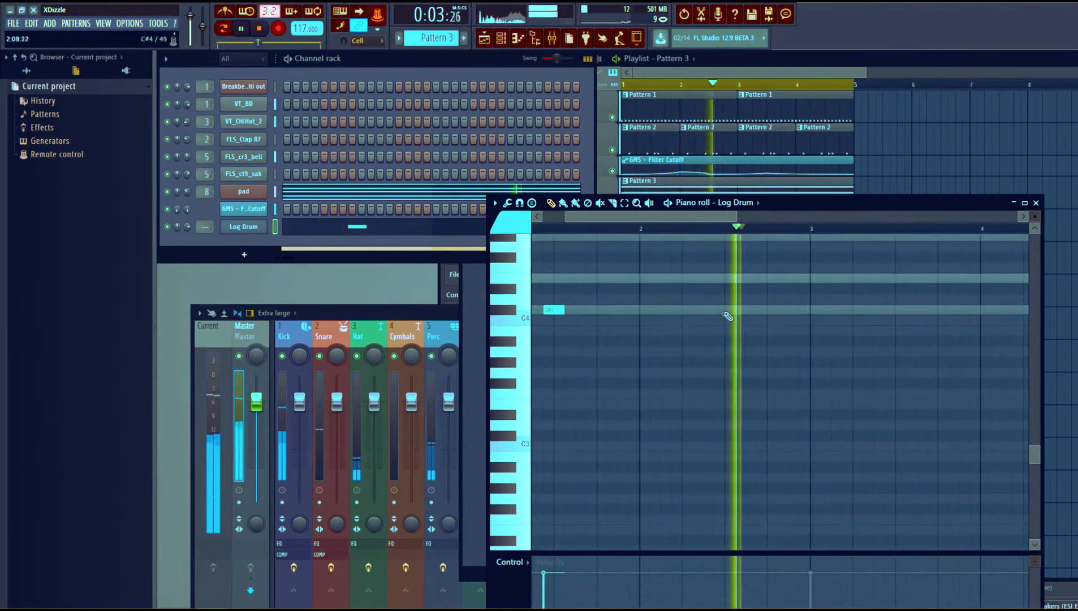
drag(733, 309, 723, 309)
scroll(731, 298, up, 2)
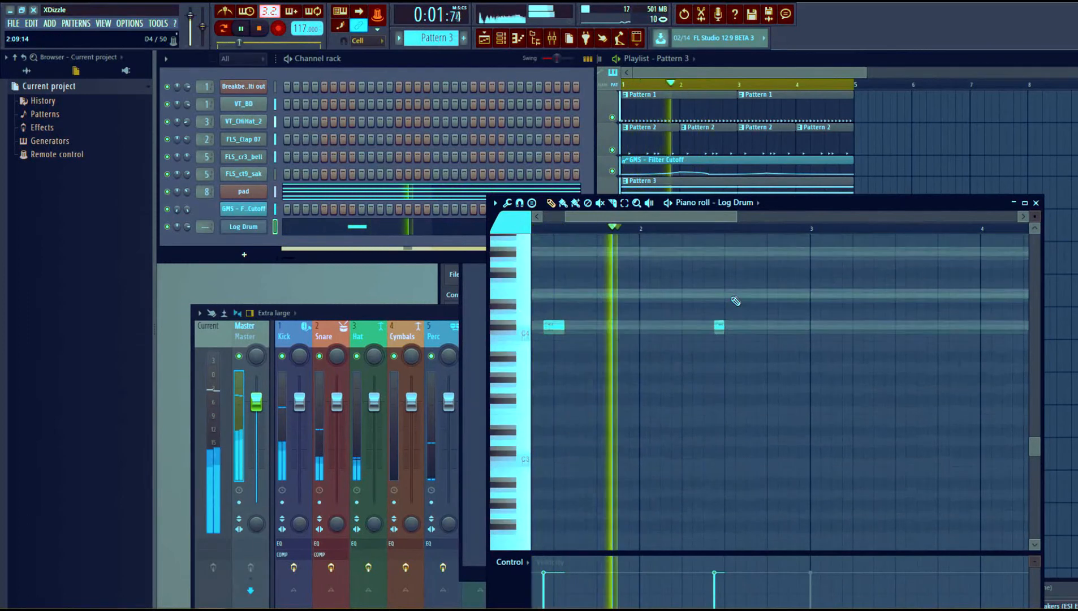
click(730, 309)
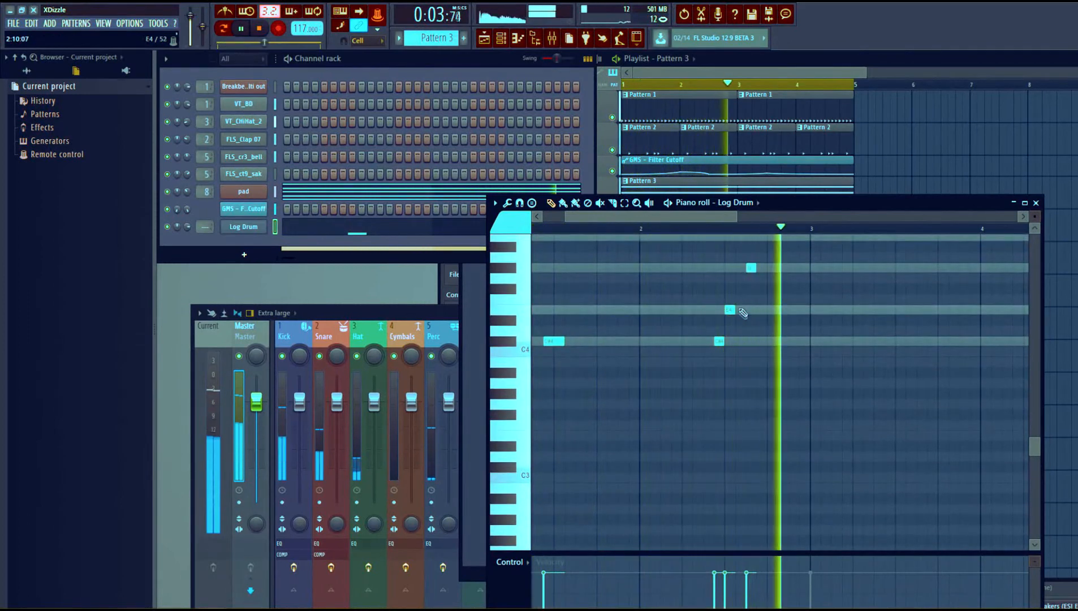
click(748, 266)
click(740, 310)
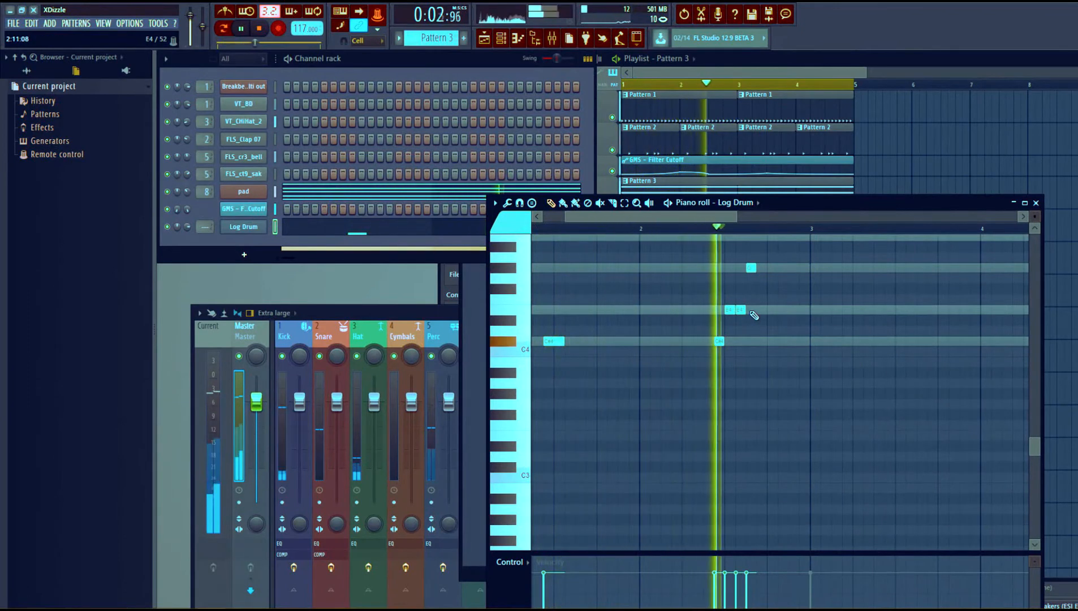
- Maximize the piano roll and add a one-step C#4 note on step 9 of bar 3
scroll(705, 230, down, 3)
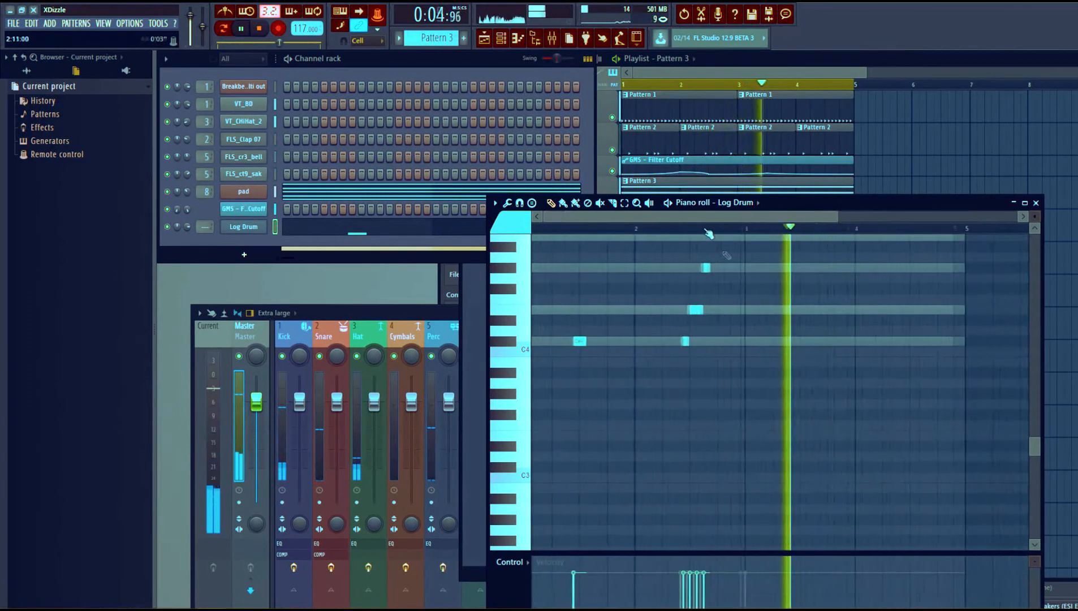
double_click(822, 205)
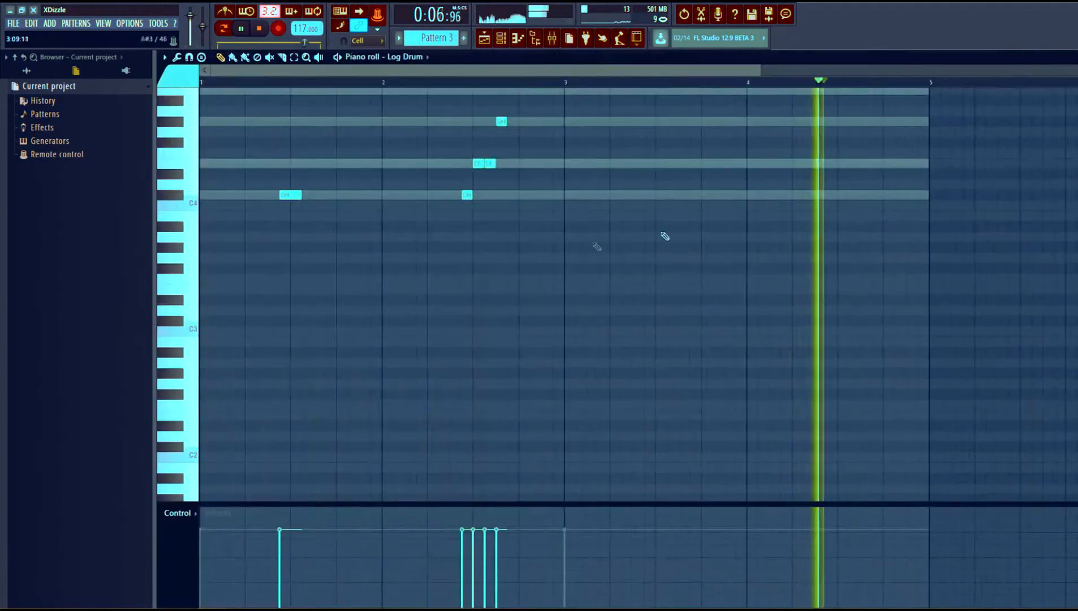
scroll(543, 169, up, 3)
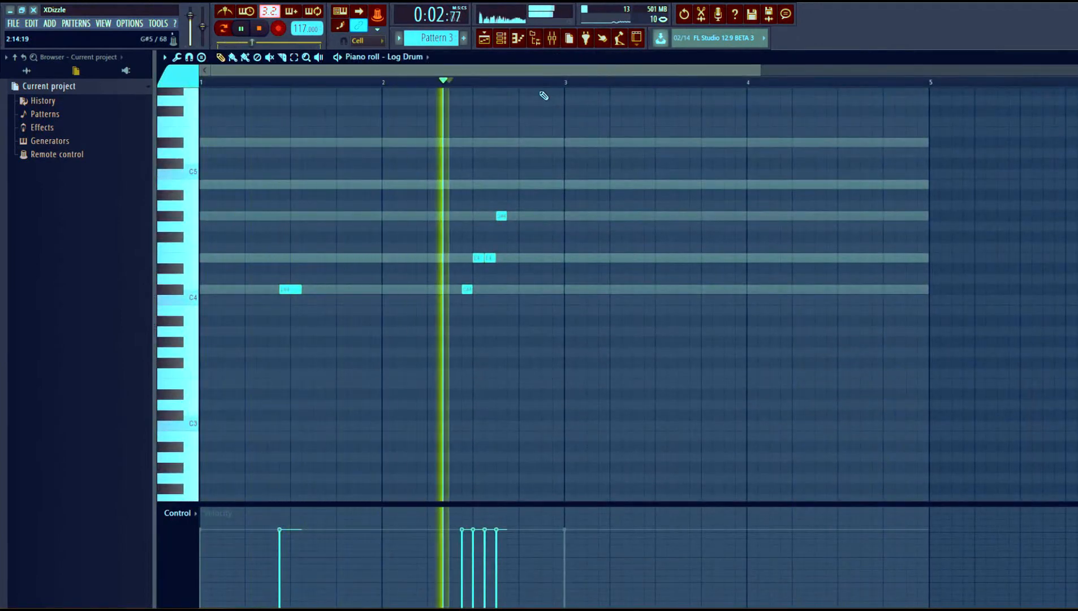
click(659, 289)
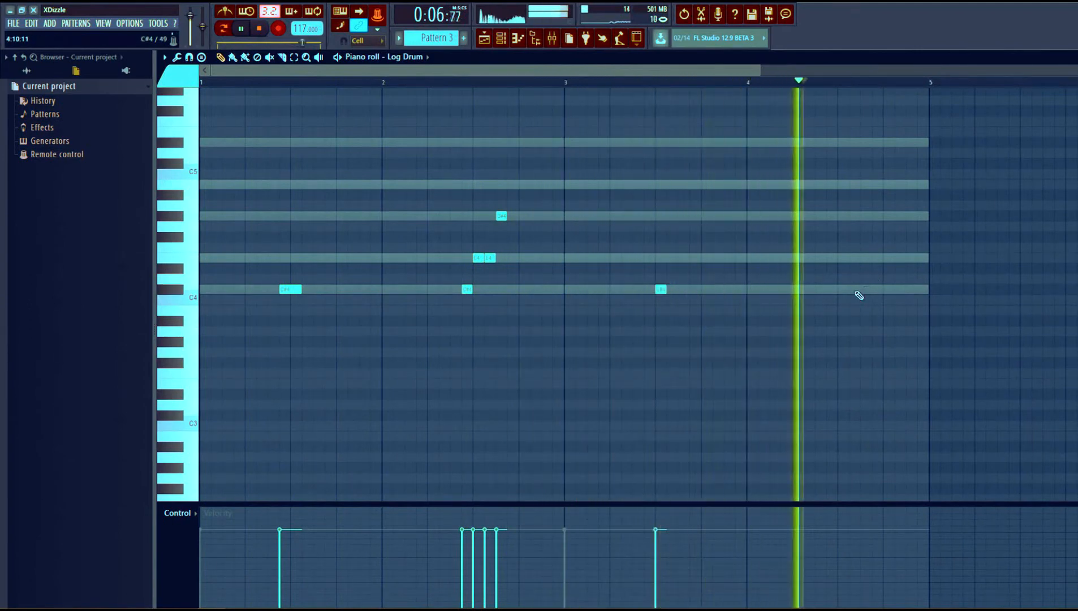
- Add one-step E4, B4 and G#4 notes on steps 11, 12 and 13 of bar 4
click(865, 258)
key(space)
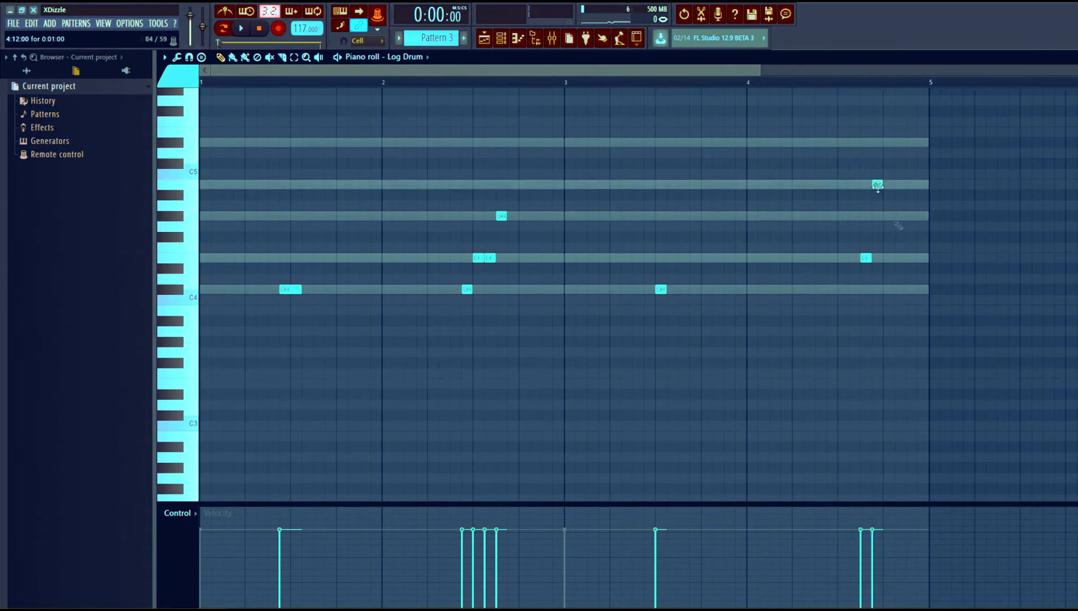
key(space)
click(888, 215)
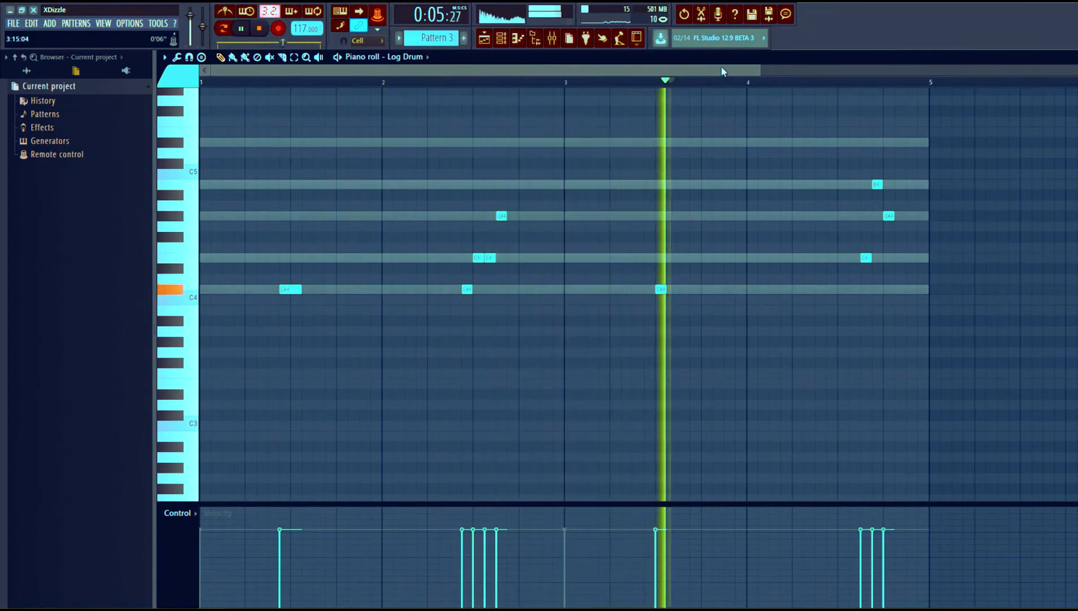
- Extend bar 3's C#4 back to step 8 and add one-step G#4 and B4 notes on steps 15 and 16 of bar 4
drag(721, 70, 751, 71)
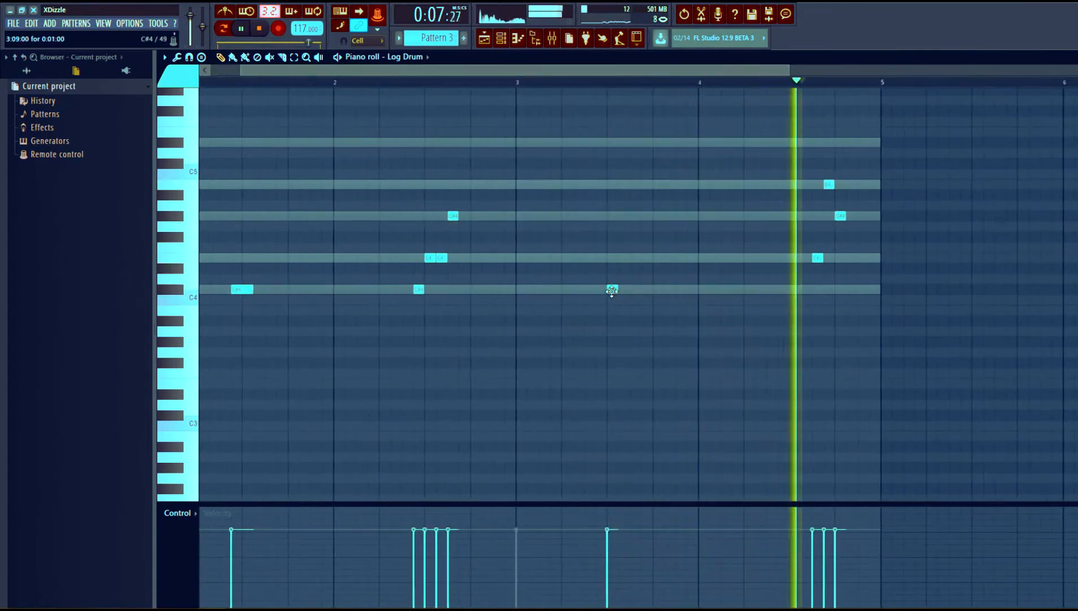
drag(611, 289, 613, 291)
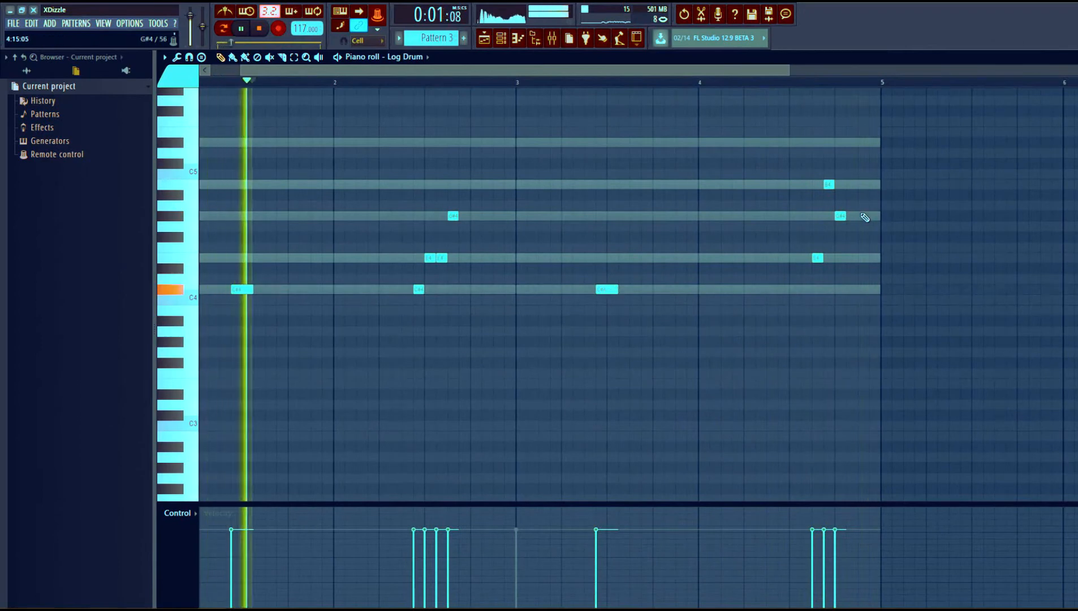
click(862, 215)
click(875, 186)
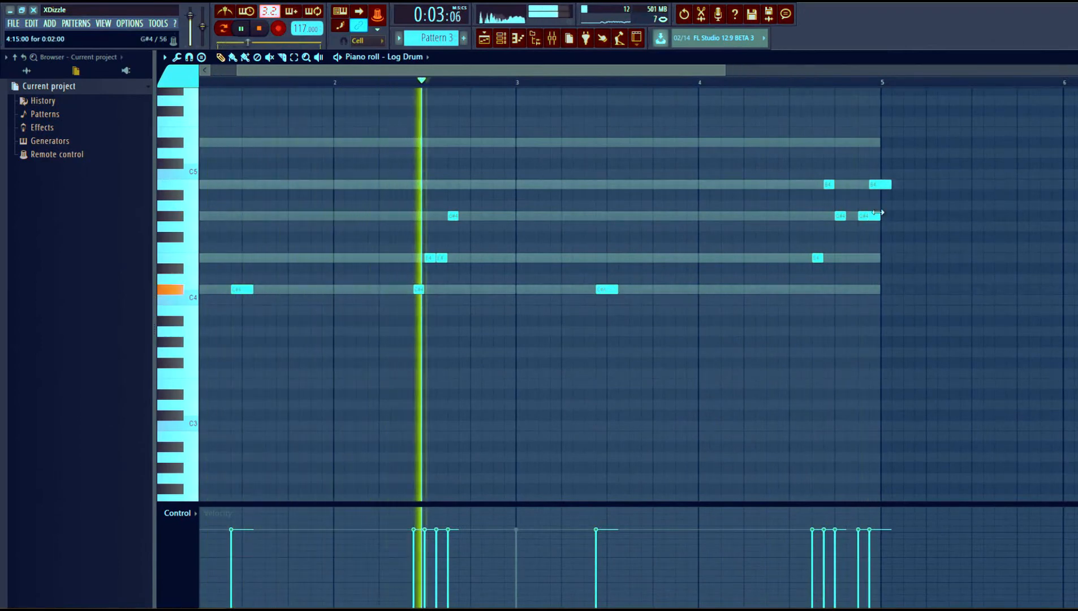
drag(878, 216, 883, 186)
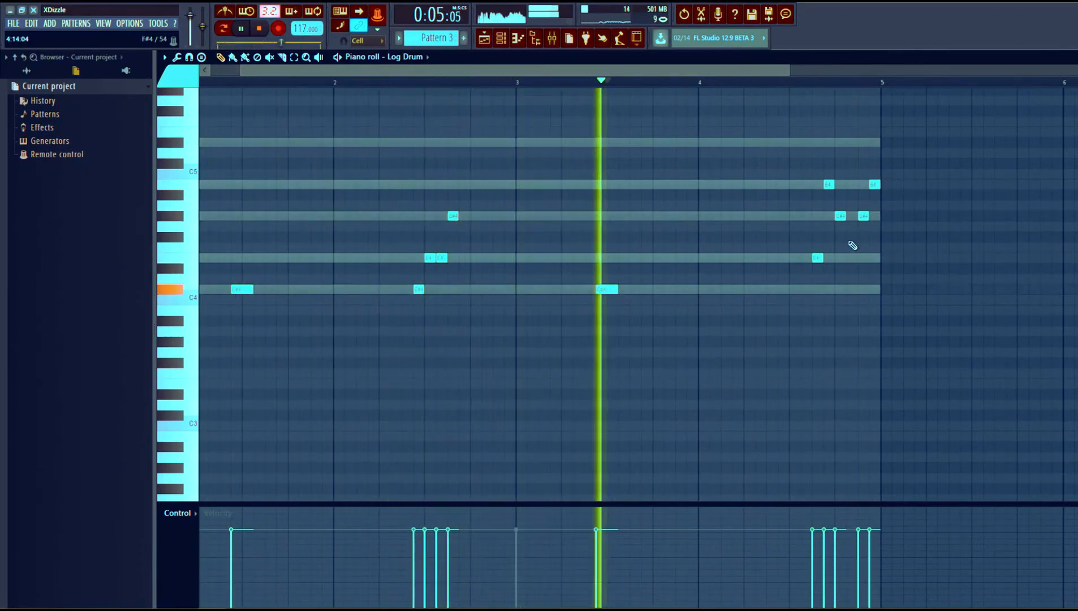
- Lower the note on step 16 of bar 4 to E4, then delete it
drag(755, 73, 770, 77)
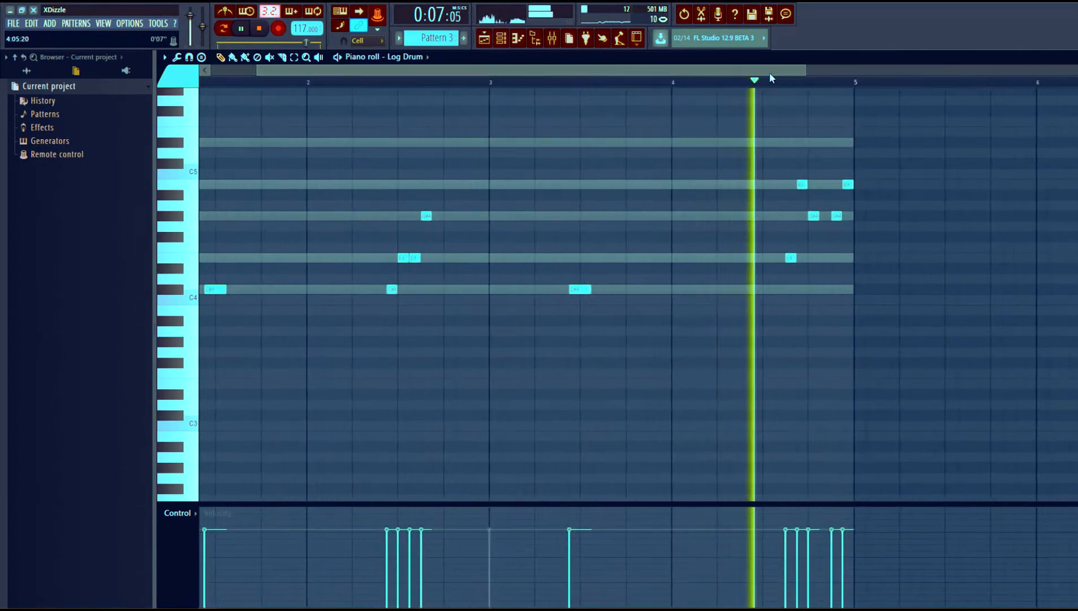
drag(847, 185, 841, 259)
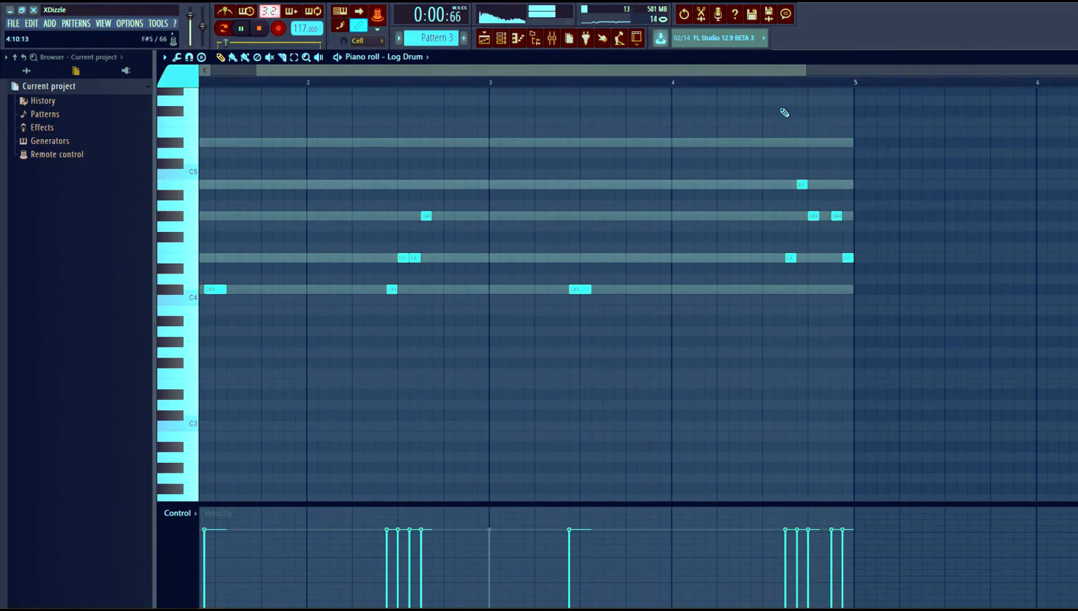
scroll(790, 83, down, 1)
right_click(758, 259)
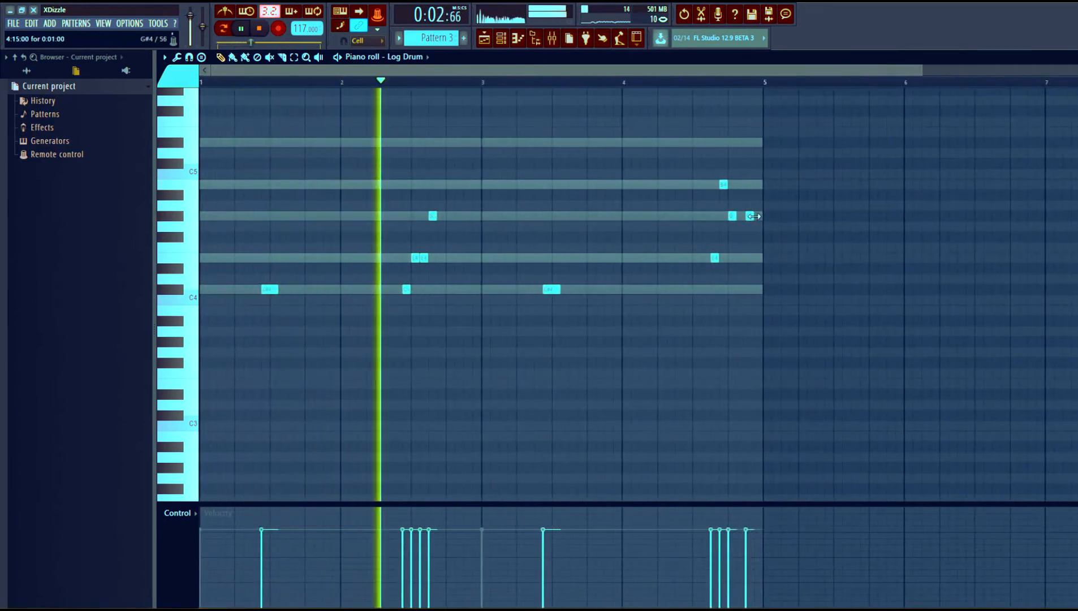
- Restore the piano roll's smaller size and finish bar 4 of Log Drum with one-step E4 and C#4 notes on steps 14 and 15
double_click(753, 216)
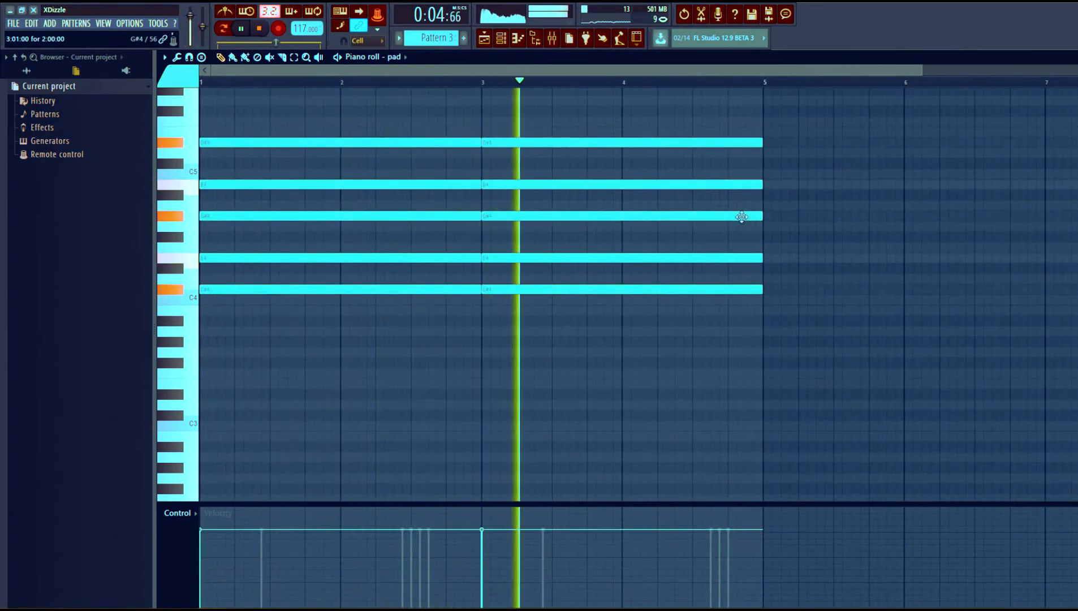
double_click(666, 58)
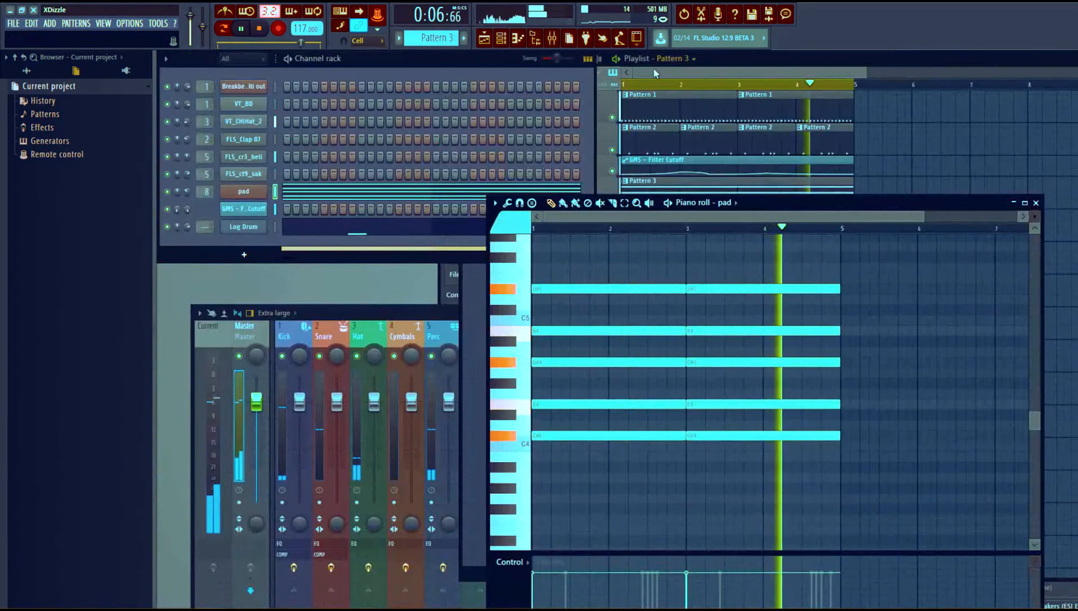
click(421, 229)
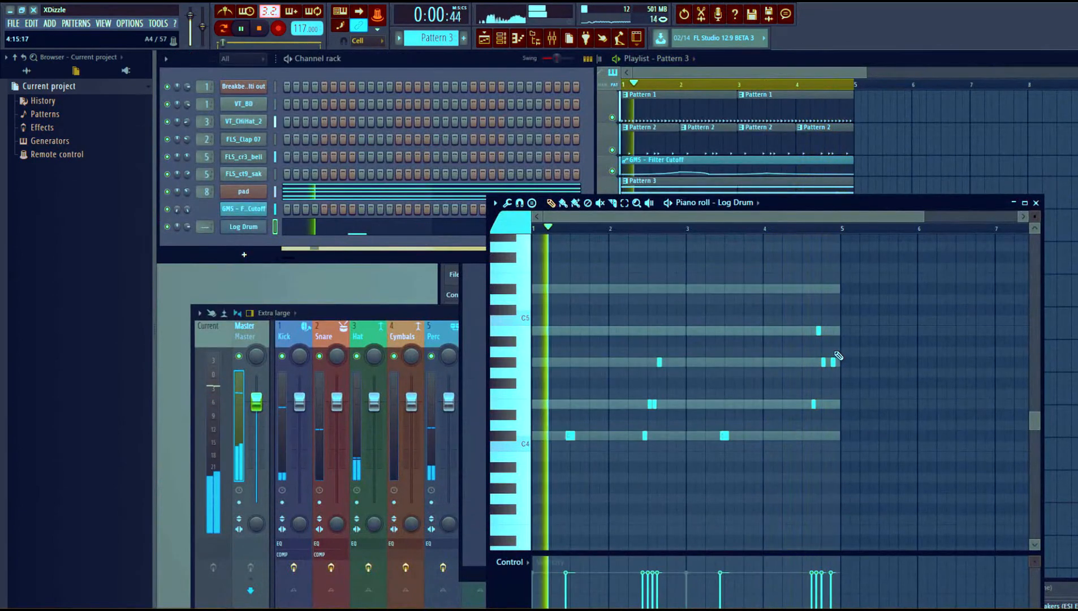
scroll(853, 229, up, 3)
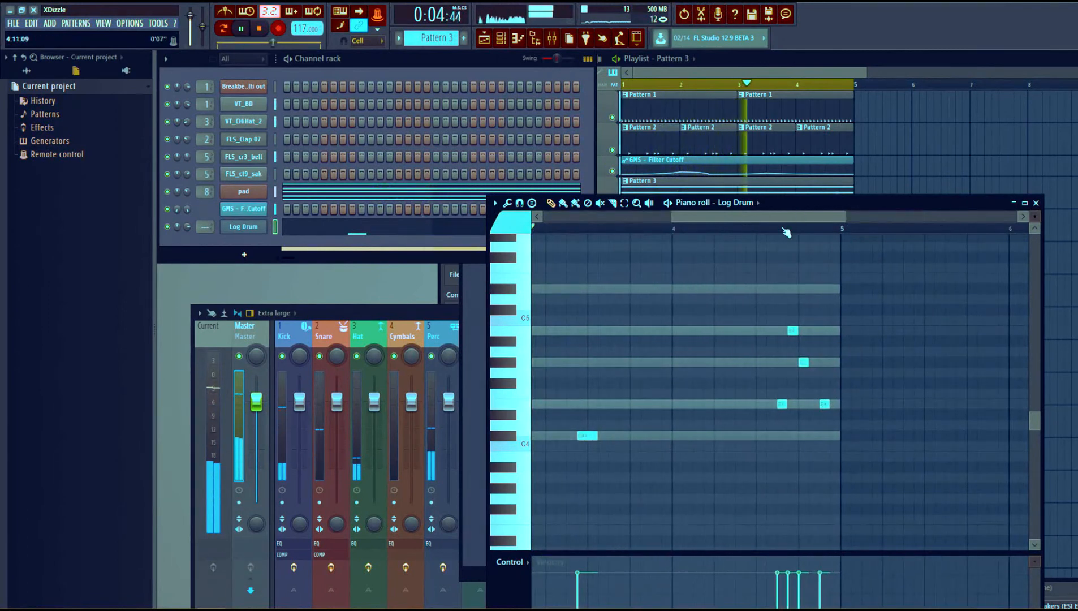
key(space)
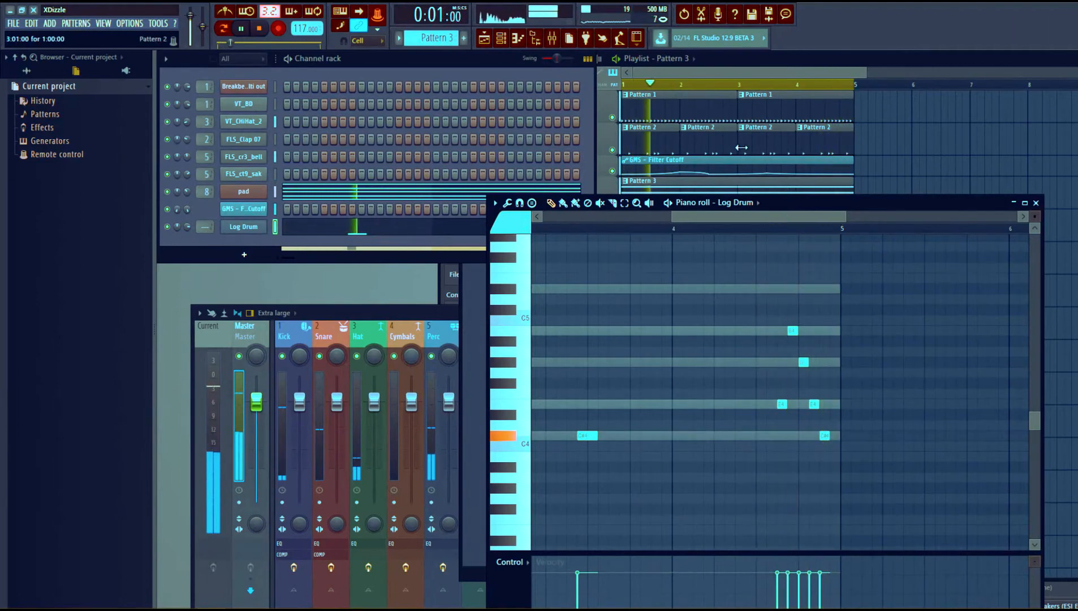
- Transpose all Log Drum notes down one octave and play the pattern
click(749, 69)
click(368, 229)
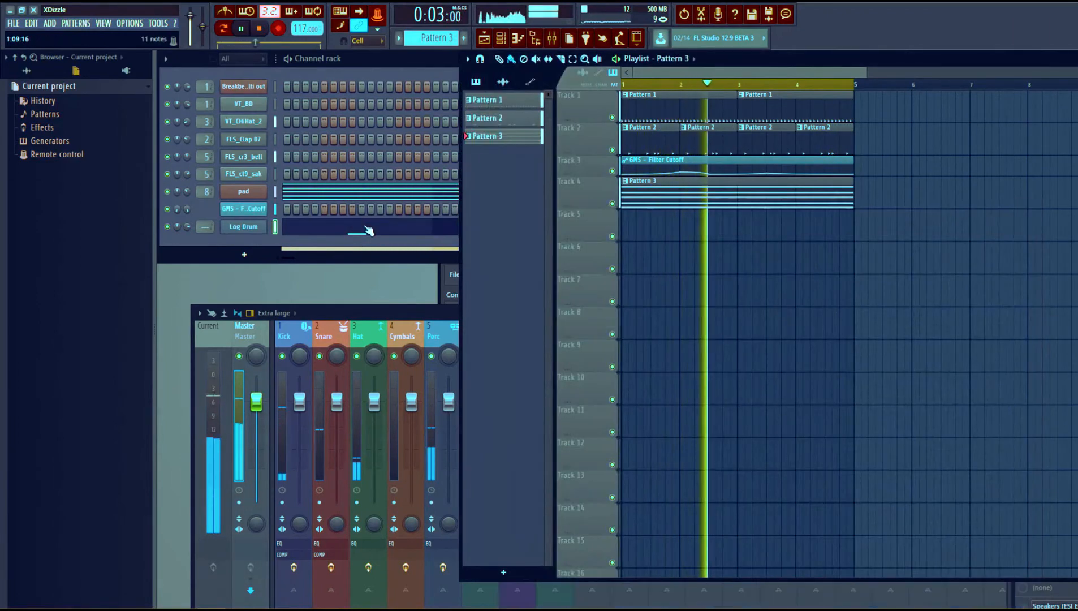
click(368, 228)
key(space)
scroll(692, 233, down, 5)
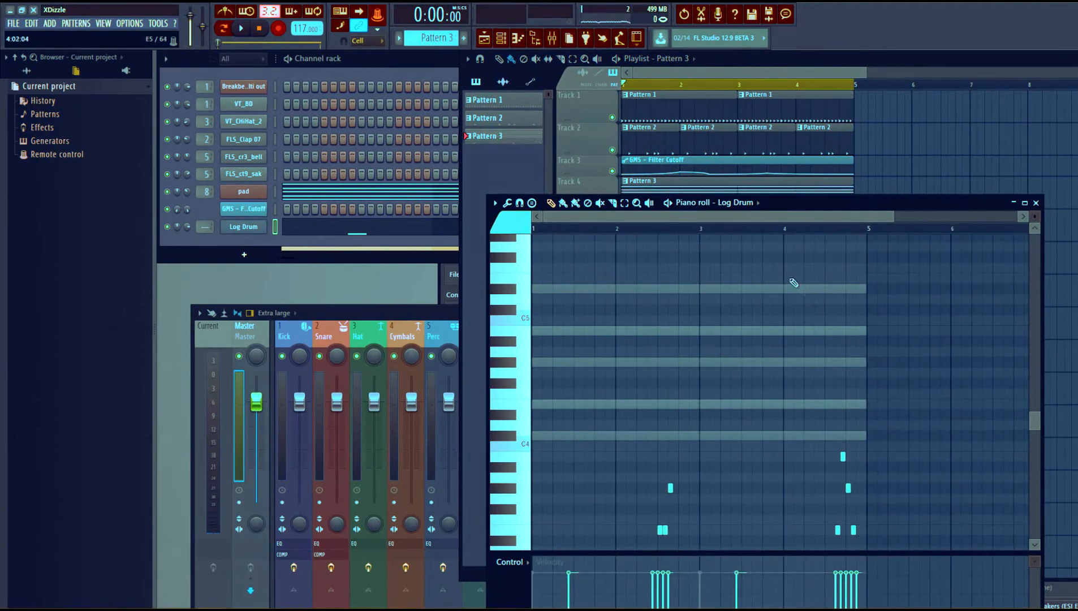
key(space)
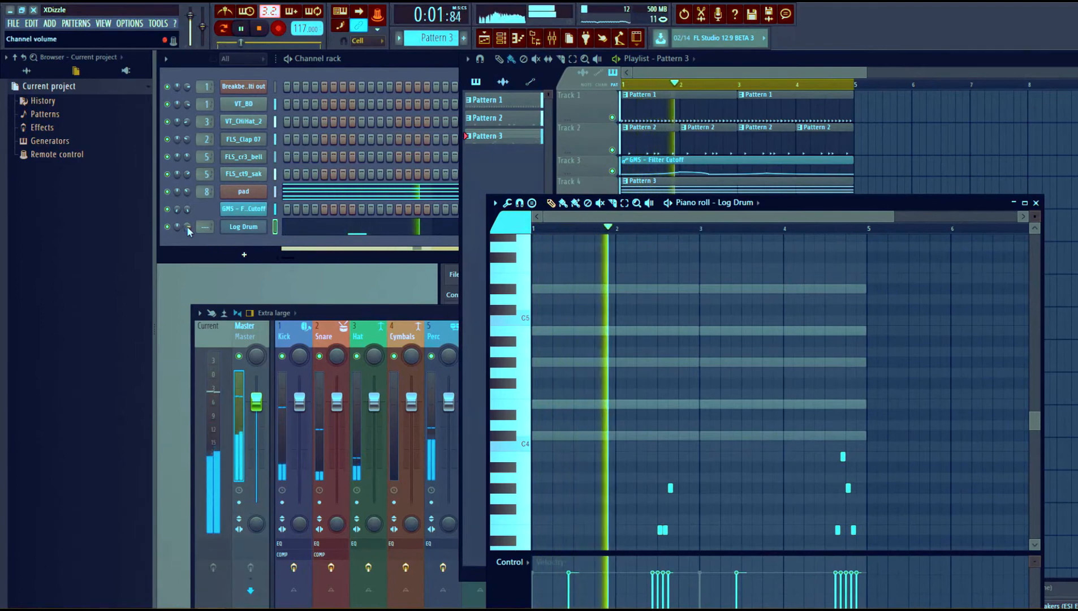
- Move the piano roll window higher and listen to the lowered Log Drum melody against the arrangement
drag(791, 211, 797, 140)
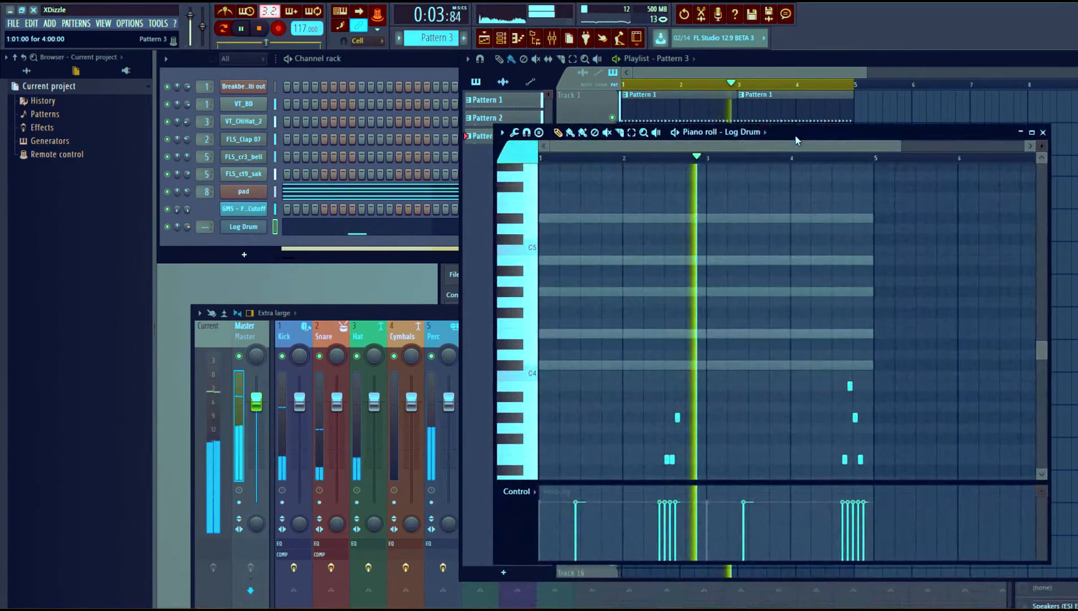
scroll(940, 308, down, 5)
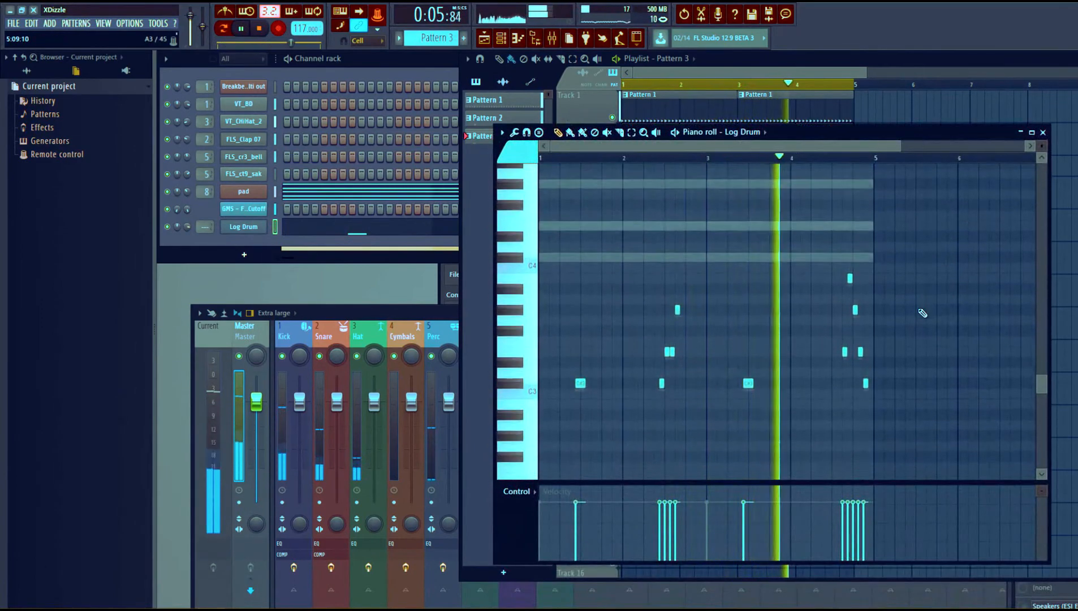
scroll(923, 308, down, 1)
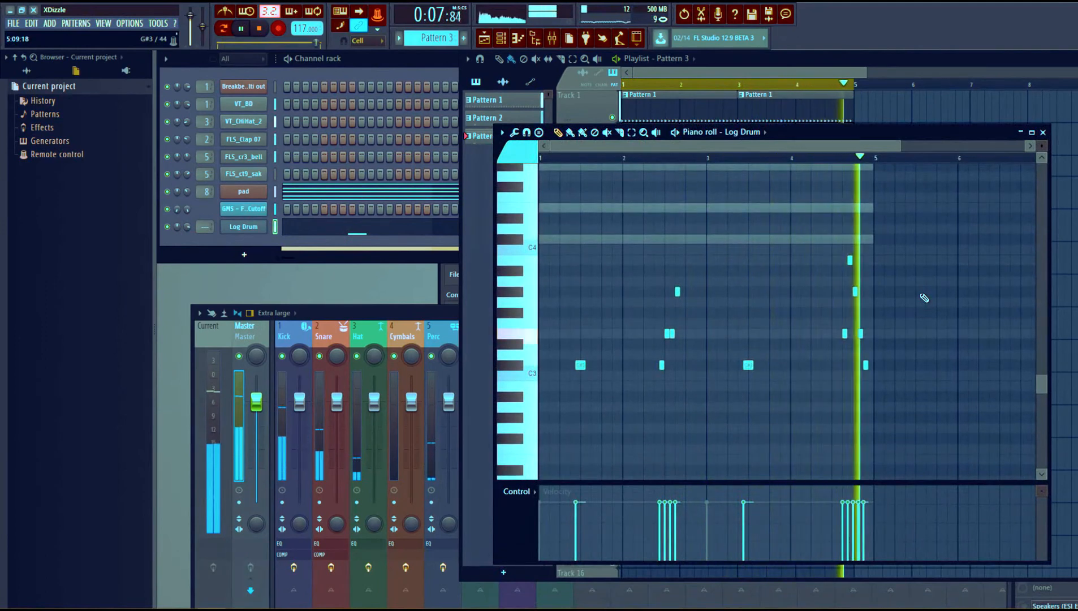
click(701, 82)
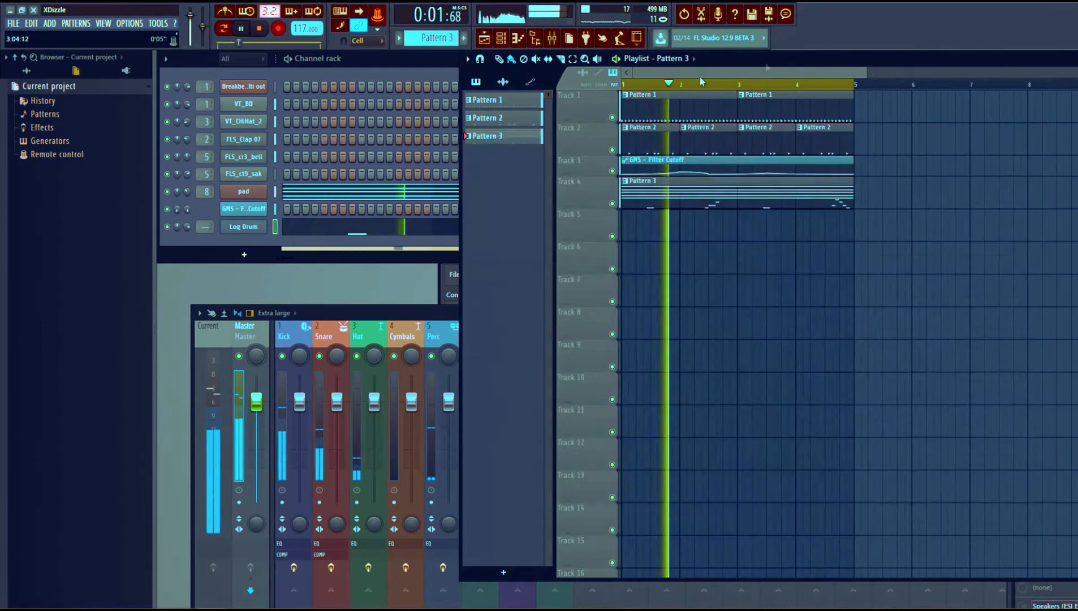
click(264, 241)
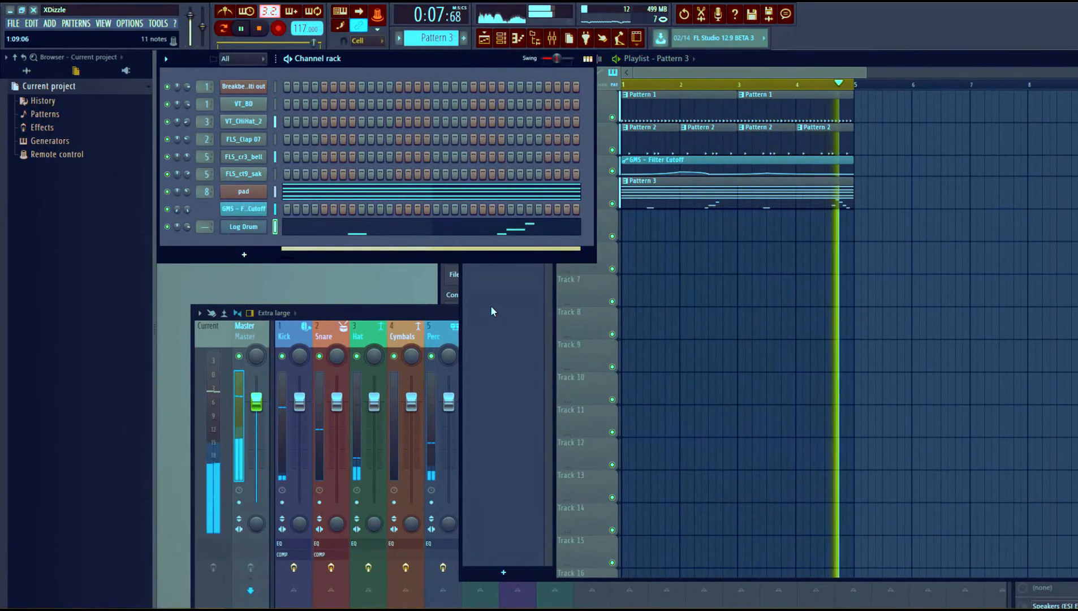
key(space)
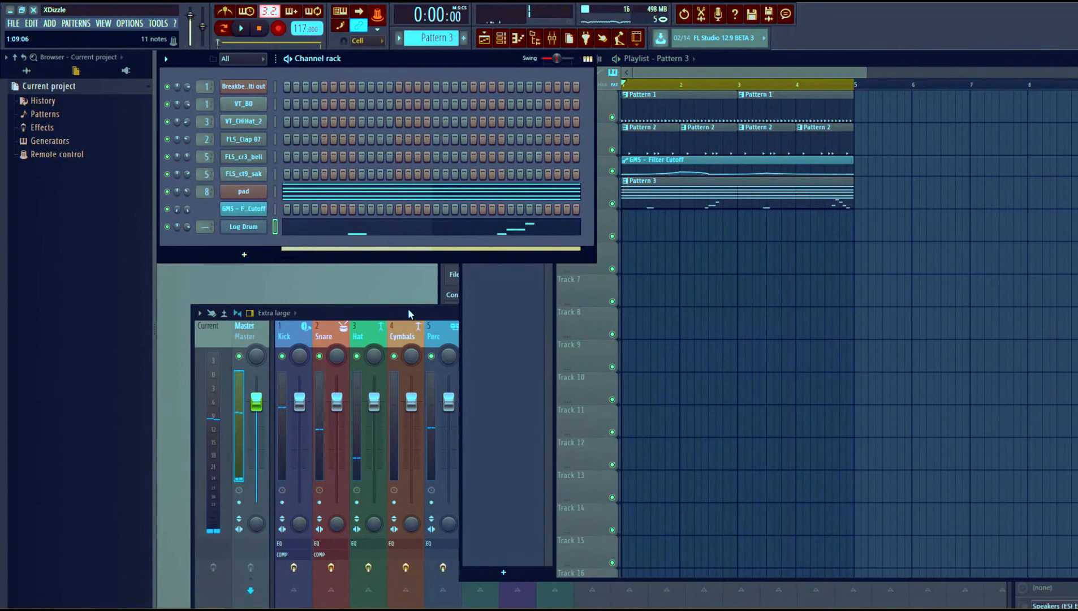
- Bring the mixer into view and route the Log Drum channel to mixer track 9
click(819, 60)
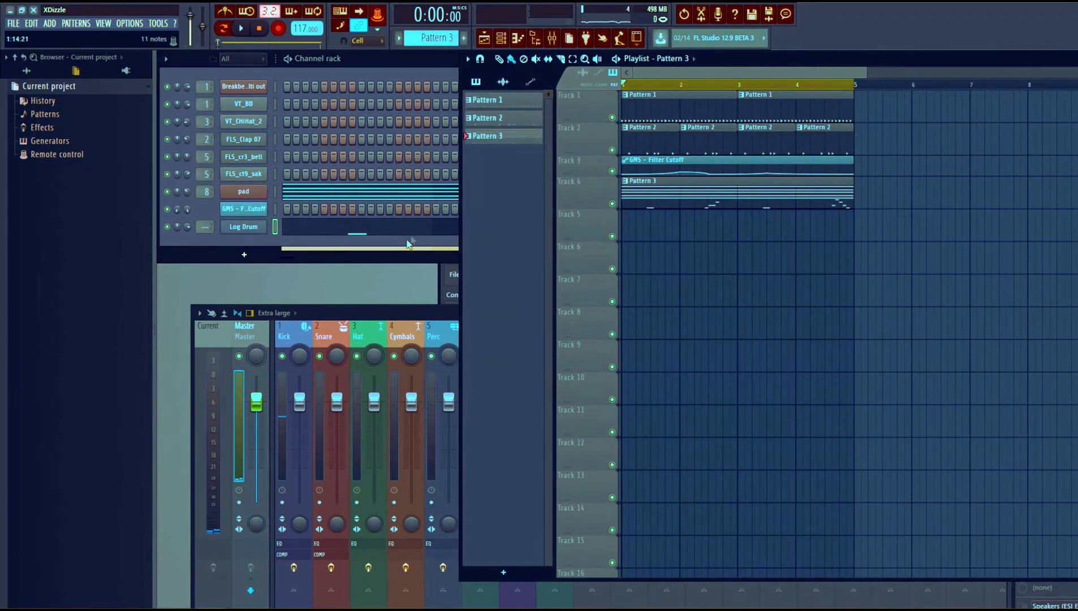
click(373, 320)
click(421, 67)
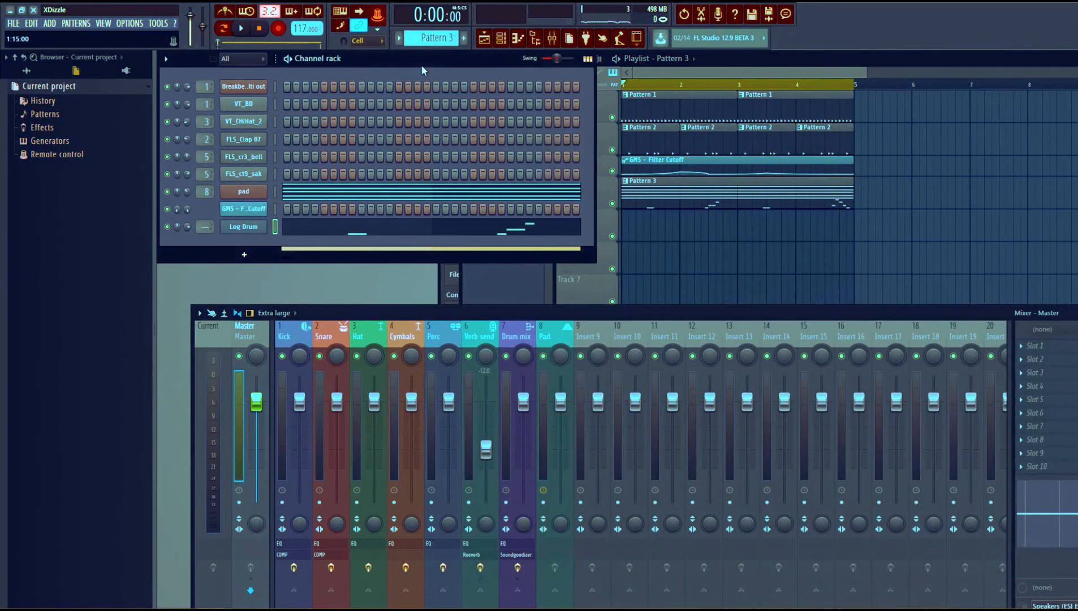
click(774, 60)
click(369, 316)
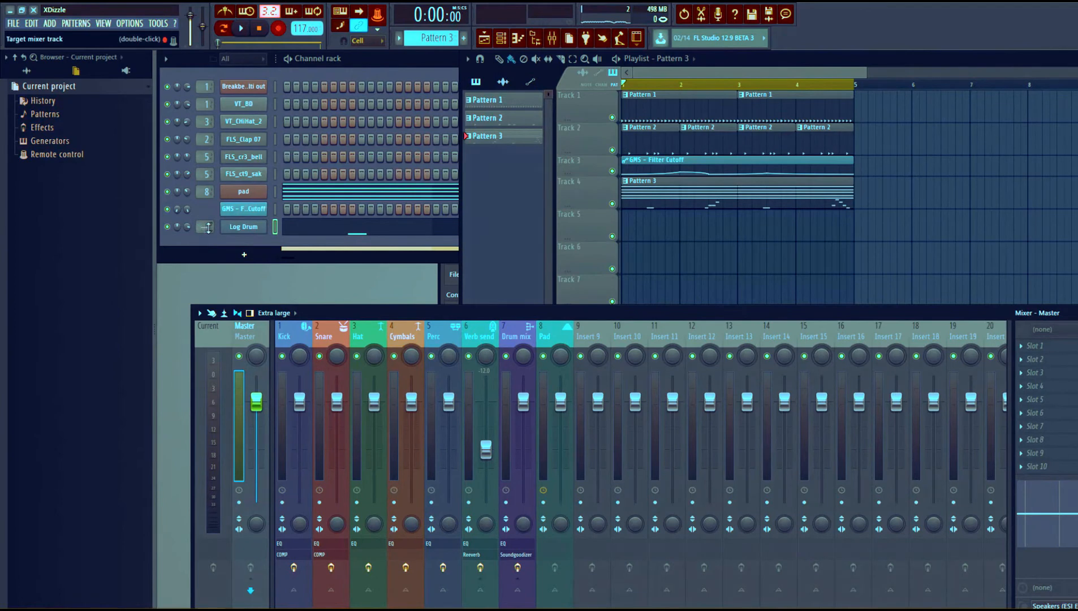
drag(205, 226, 205, 227)
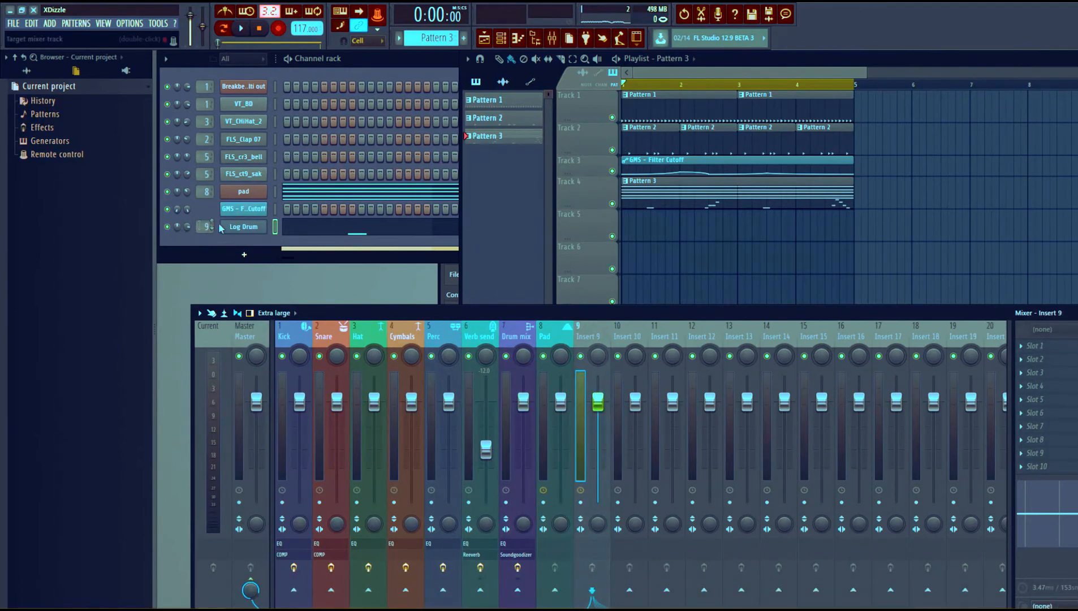
- Add a Fruity DX10 channel and load its eFlute preset
click(243, 227)
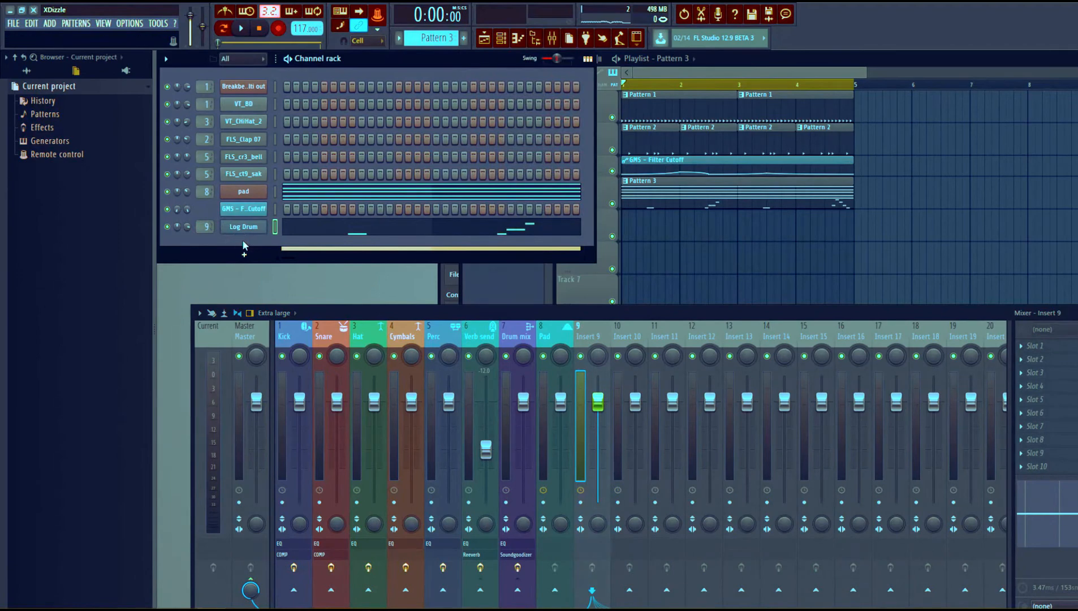
click(244, 254)
click(348, 144)
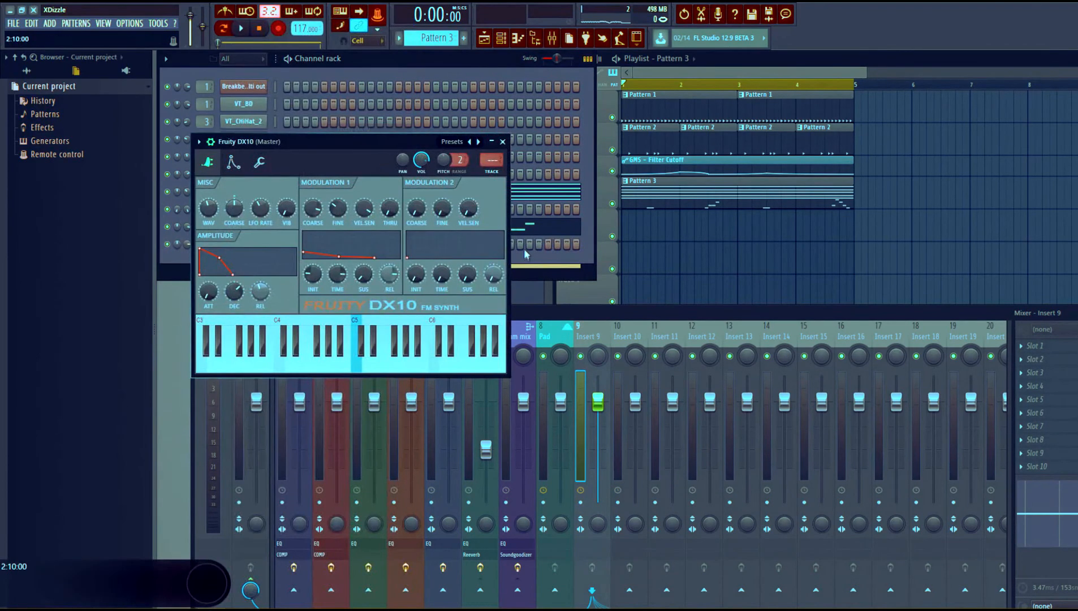
drag(397, 141, 648, 226)
right_click(723, 220)
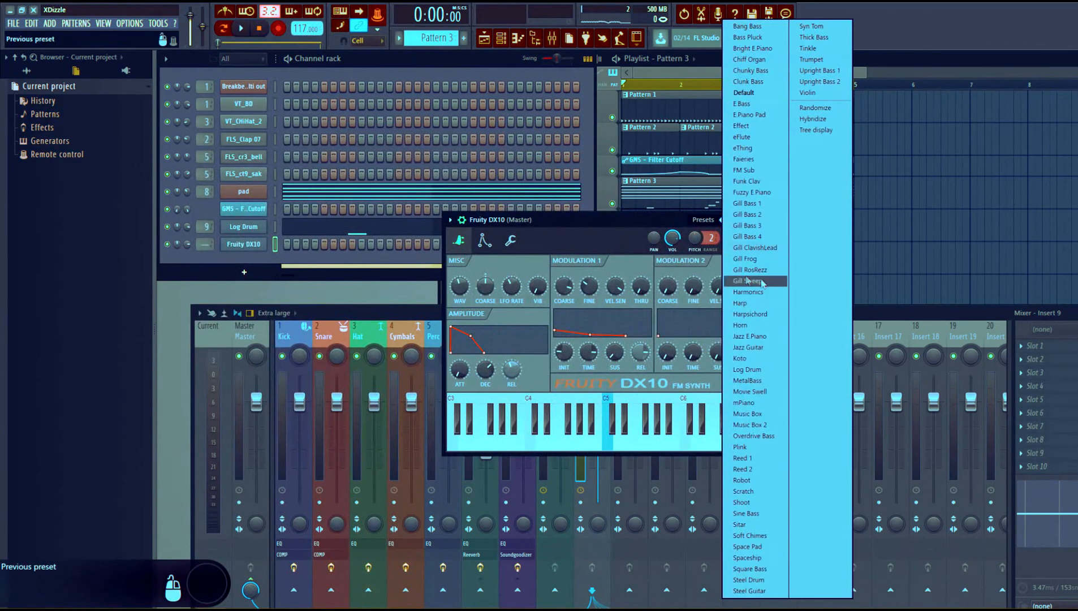
click(743, 137)
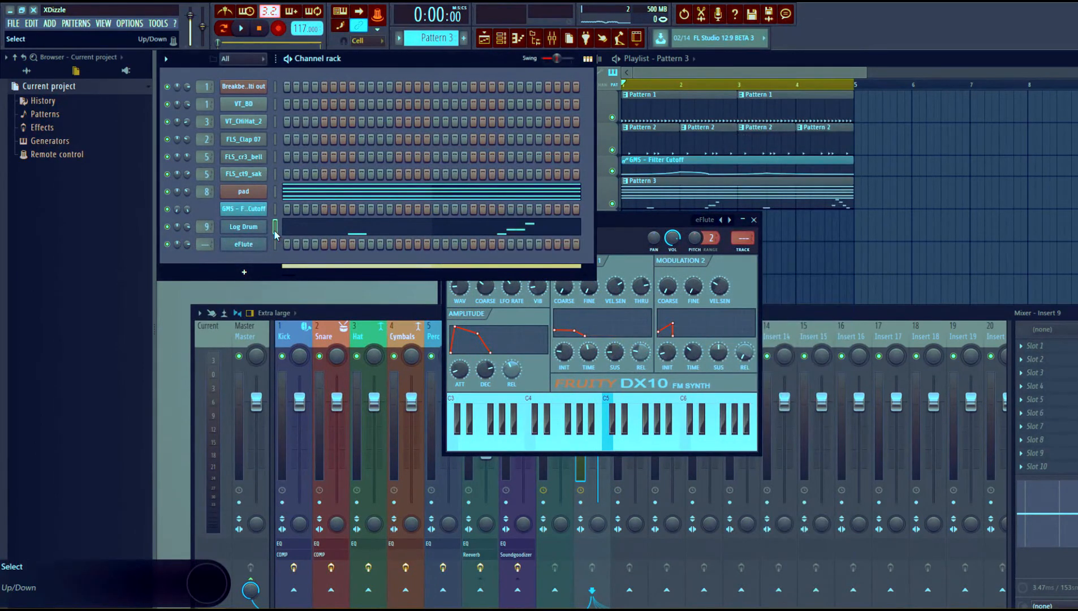
- Raise the Log Drum melody one octave and copy it into the eFlute channel's piano roll
click(351, 227)
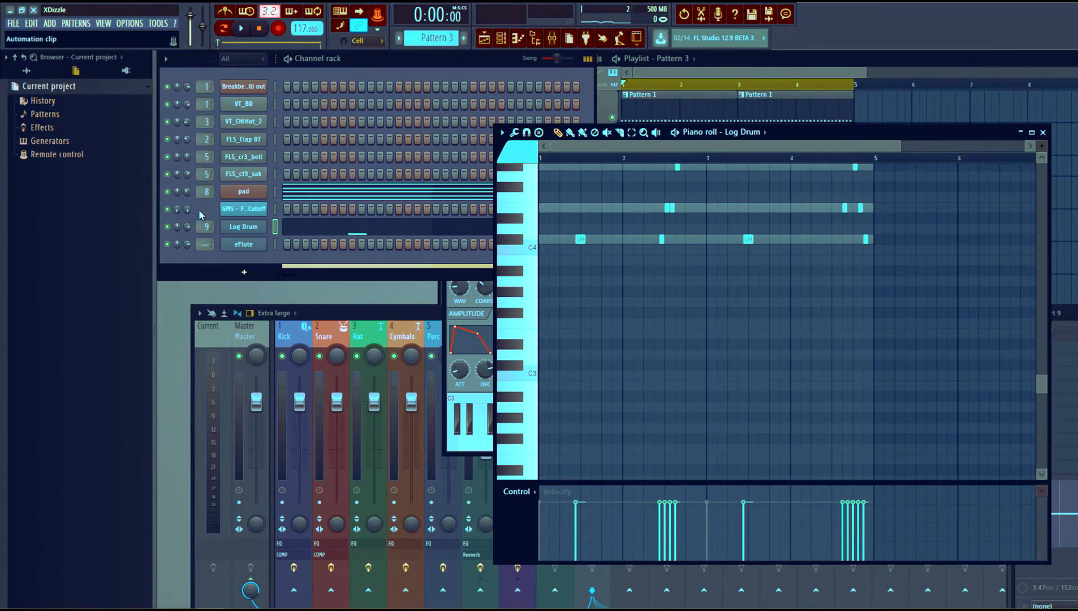
click(276, 231)
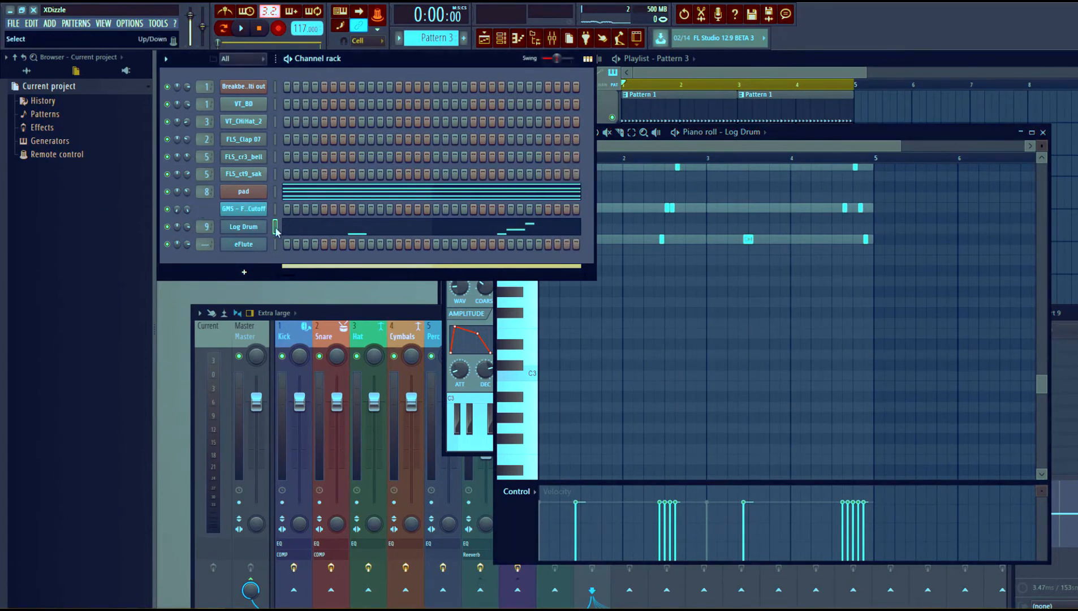
key(ctrl+v)
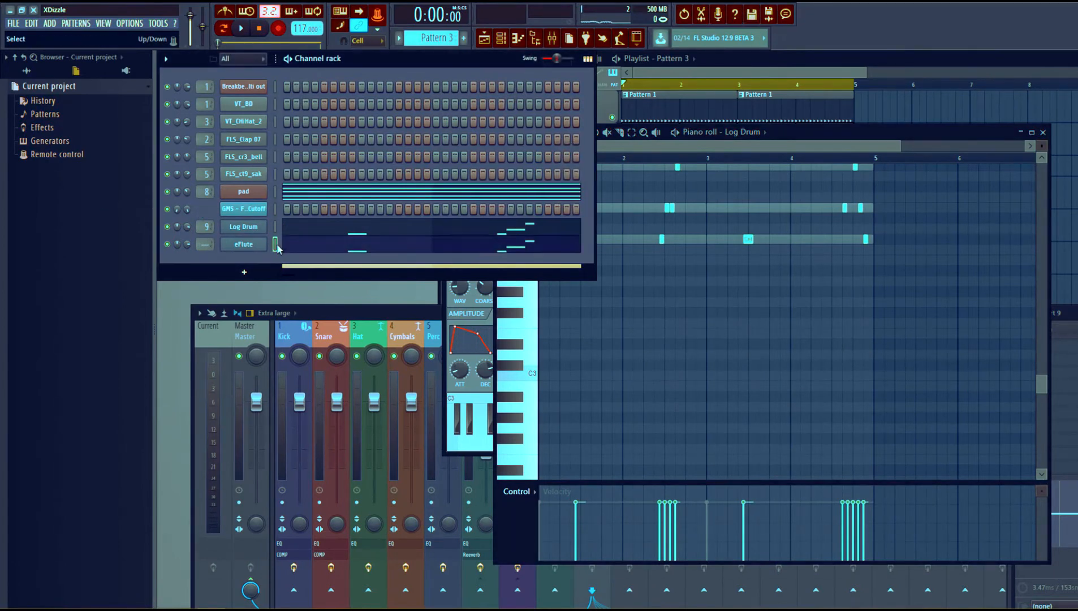
click(358, 253)
click(359, 252)
click(359, 252)
scroll(736, 280, up, 2)
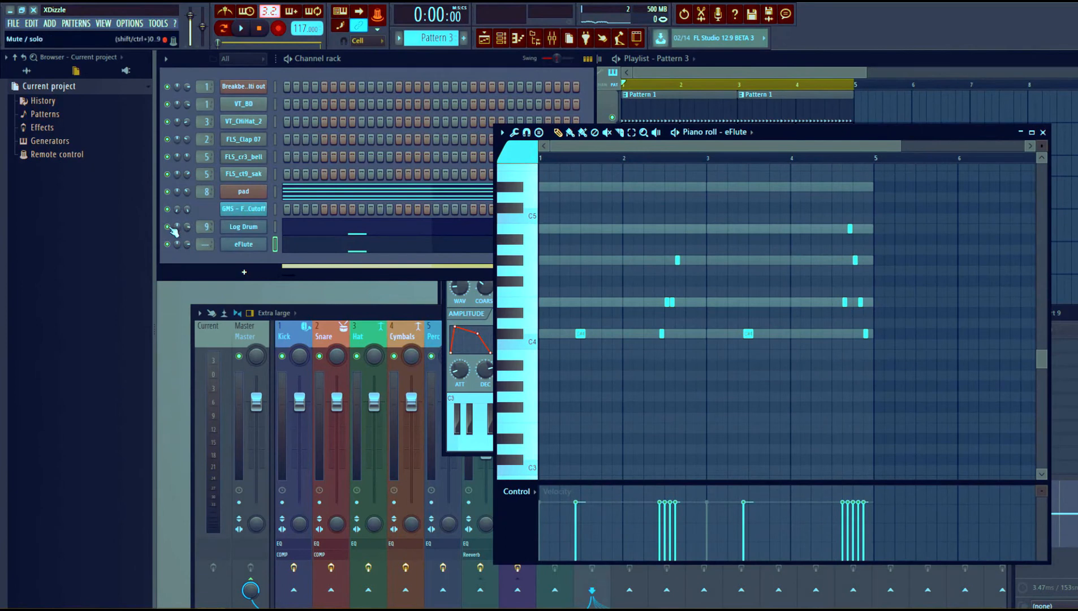
- Mute the Log Drum channel and set the eFlute channel volume to 84% while playing the pattern
click(169, 228)
key(space)
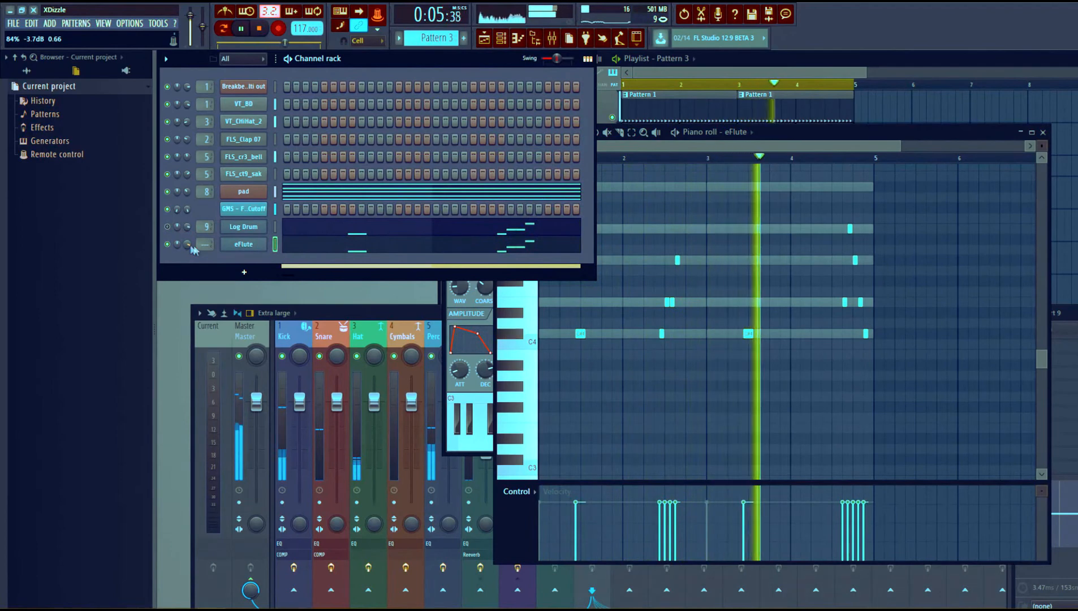
key(space)
- Transpose all eFlute notes down one octave and set the channel volume to 94% during playback
click(815, 139)
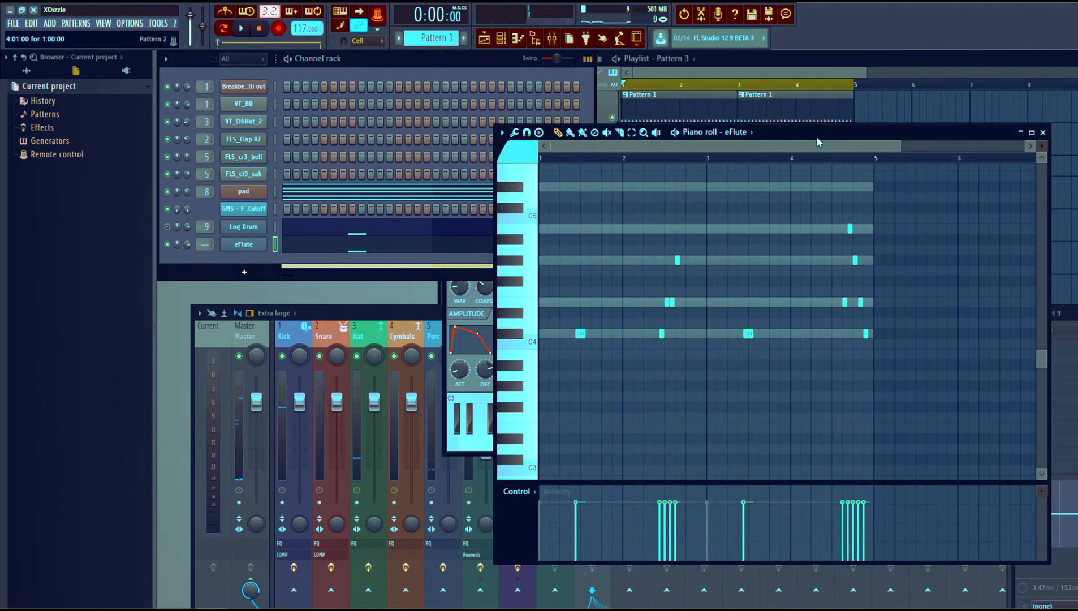
key(space)
scroll(741, 221, down, 5)
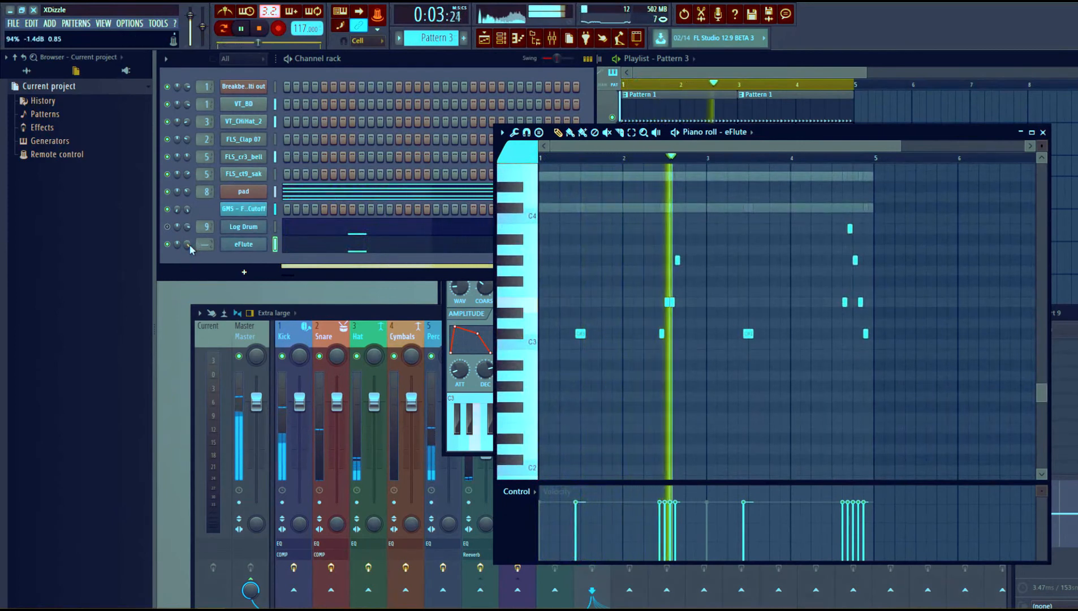
- Listen to the lowered eFlute melody, stop playback and set its channel volume to 88%
click(294, 265)
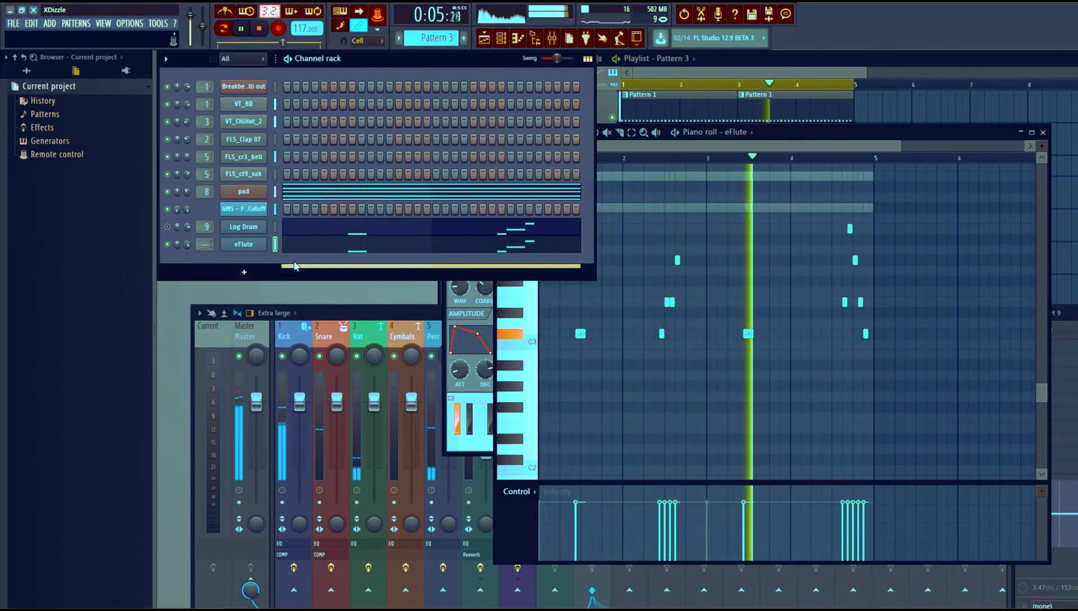
click(820, 131)
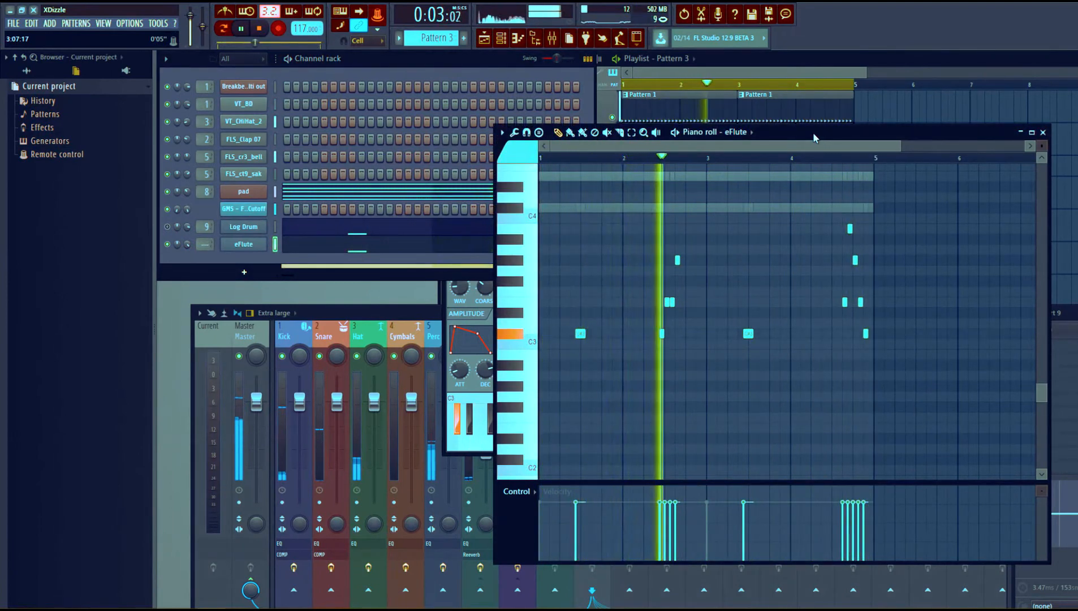
key(space)
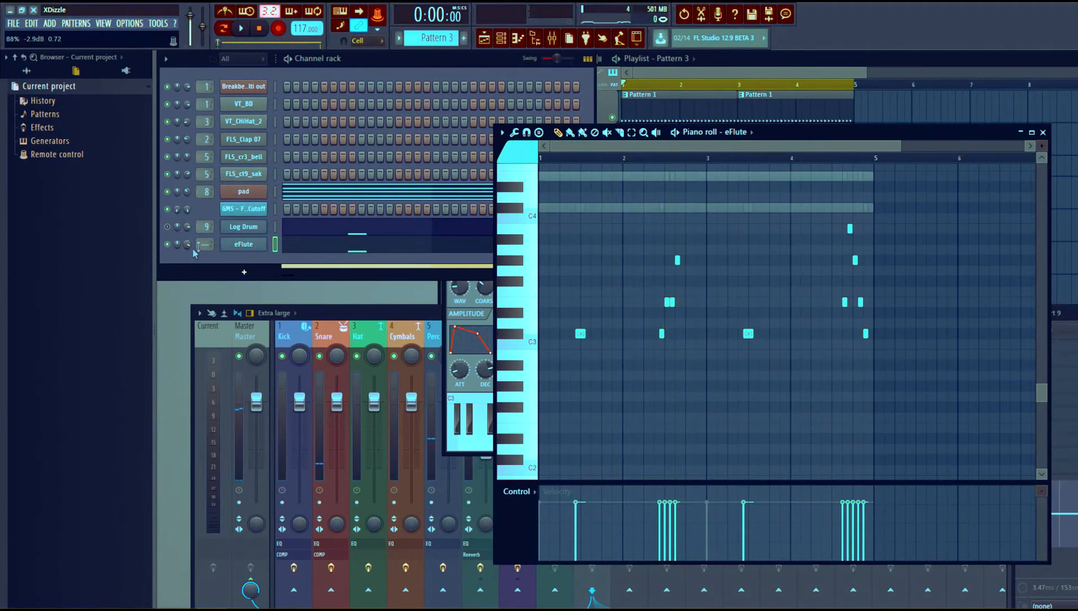
click(218, 256)
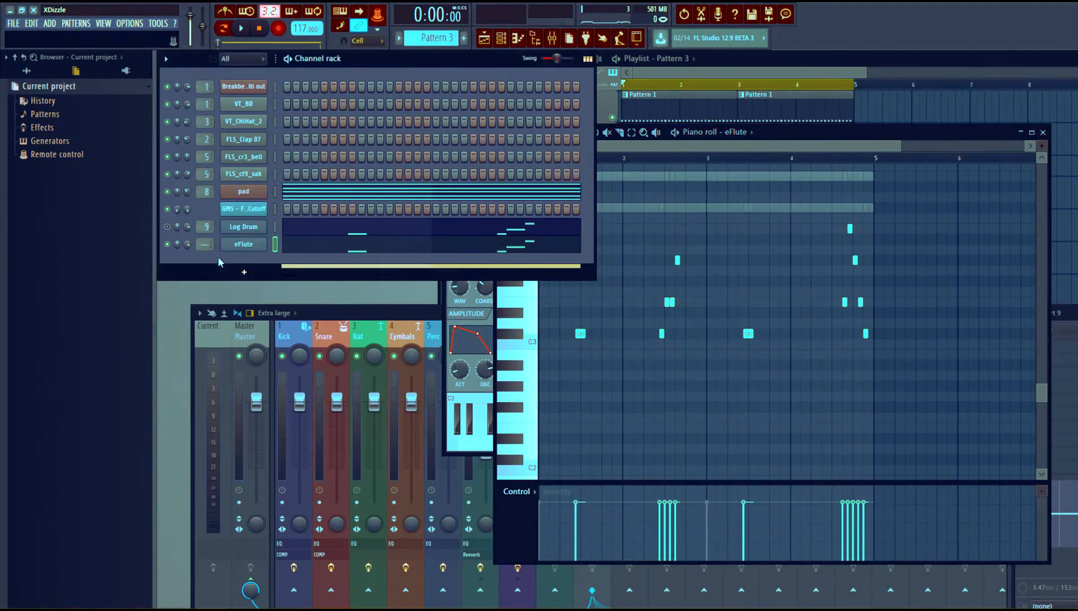
- Check the Log Drum's mixer routing and assign the eFlute channel to mixer track 10
click(245, 231)
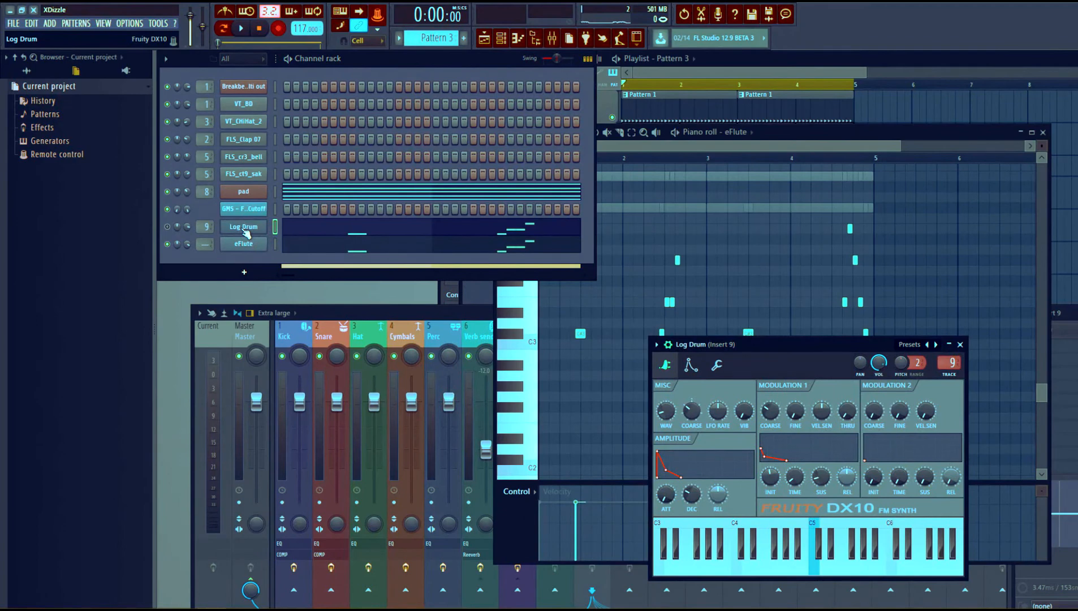
drag(801, 349, 721, 313)
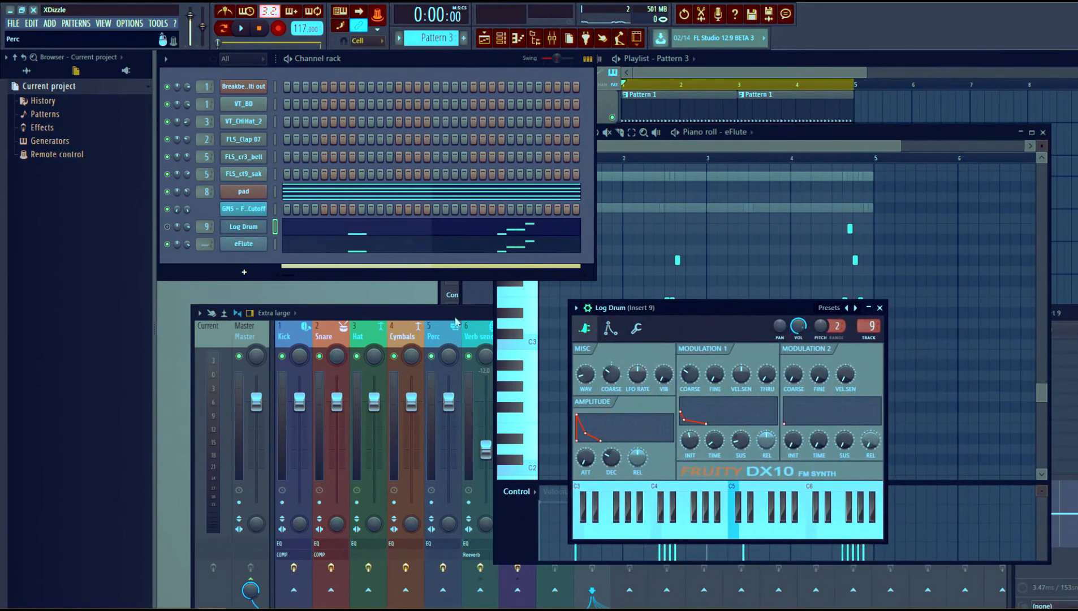
mouse_move(456, 308)
mouse_down()
mouse_move(456, 284)
mouse_move(456, 296)
mouse_up()
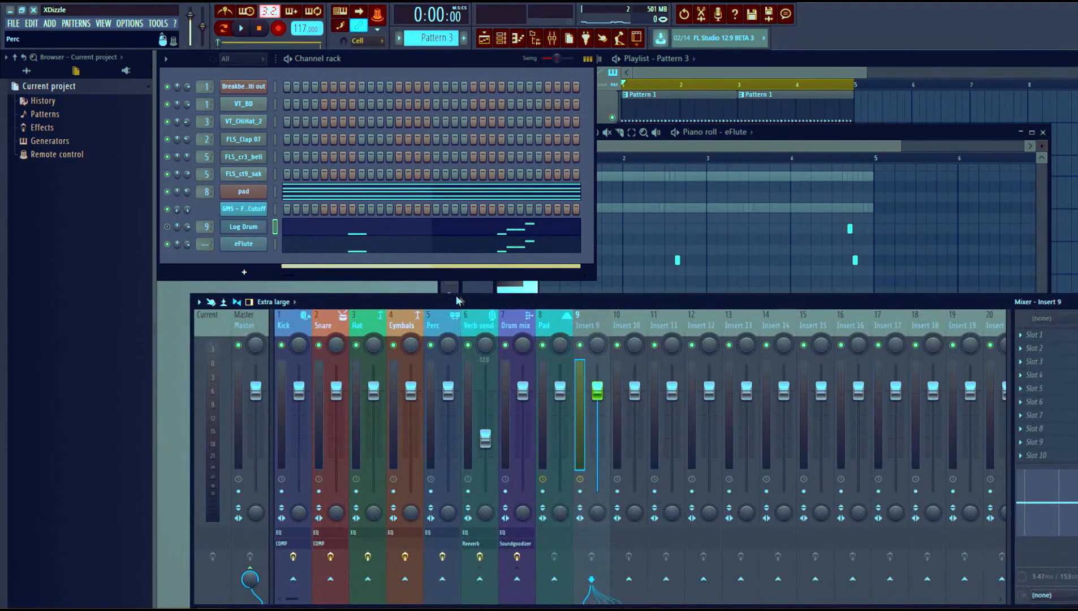
click(243, 227)
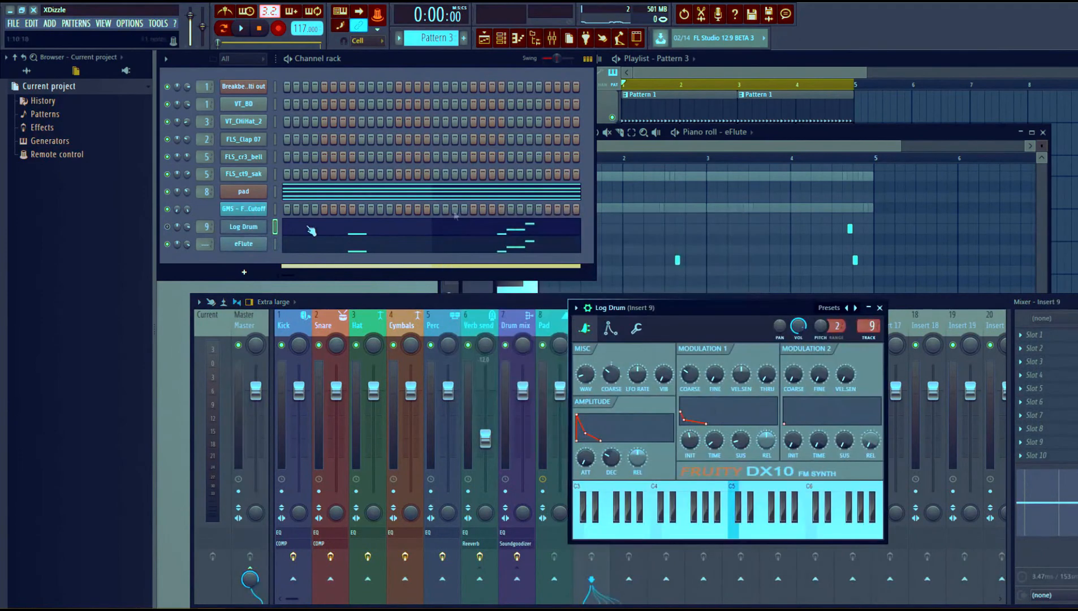
click(243, 244)
drag(539, 239, 769, 370)
scroll(209, 244, up, 10)
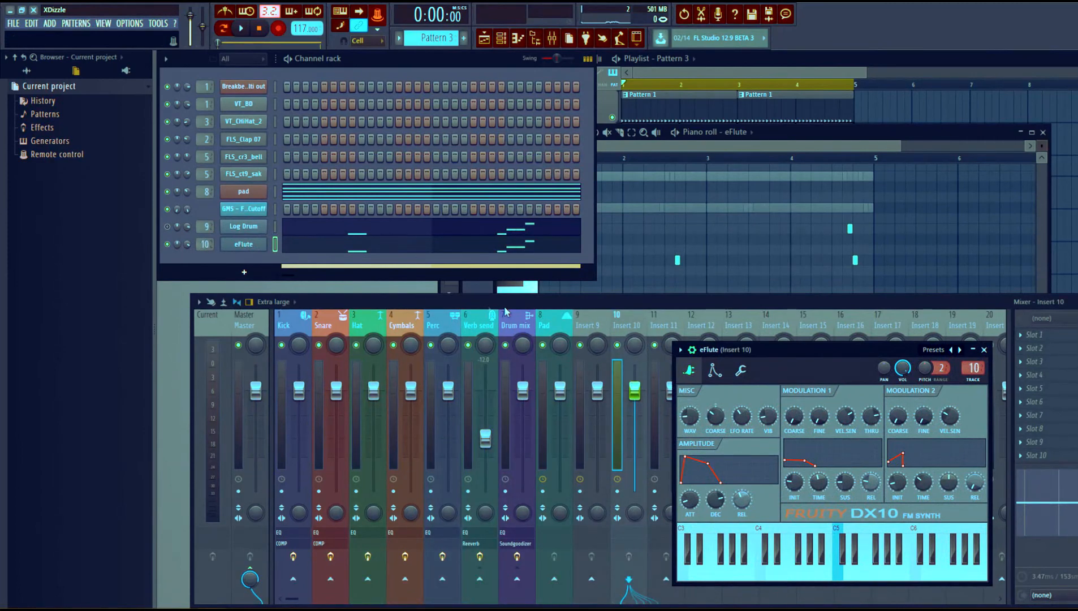
- Rename mixer insert 9 as log and insert 10 as sub
click(588, 321)
key(F2)
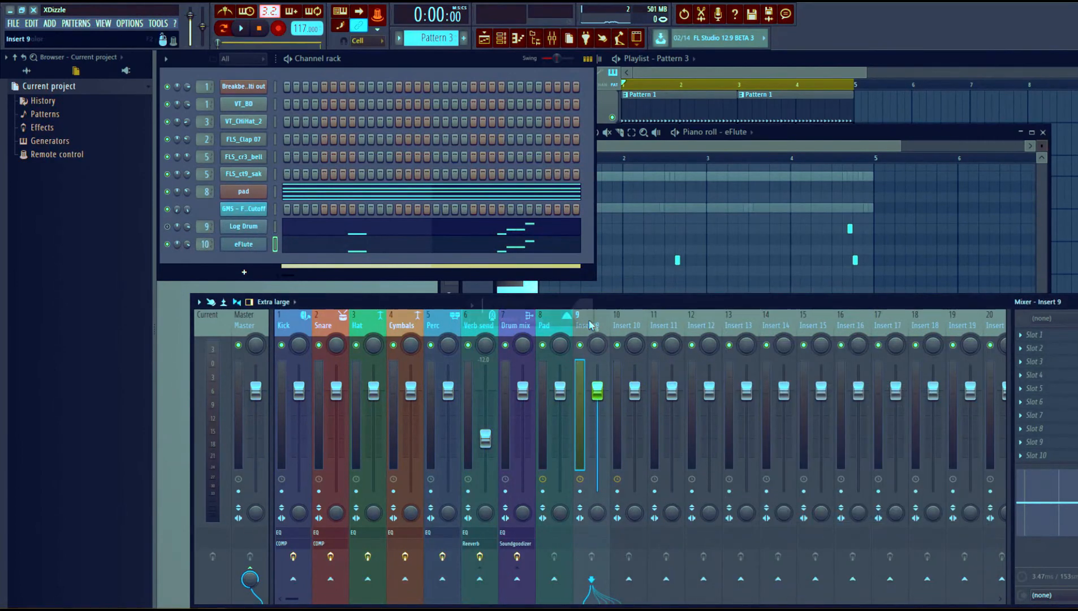
text(log)
key(Return)
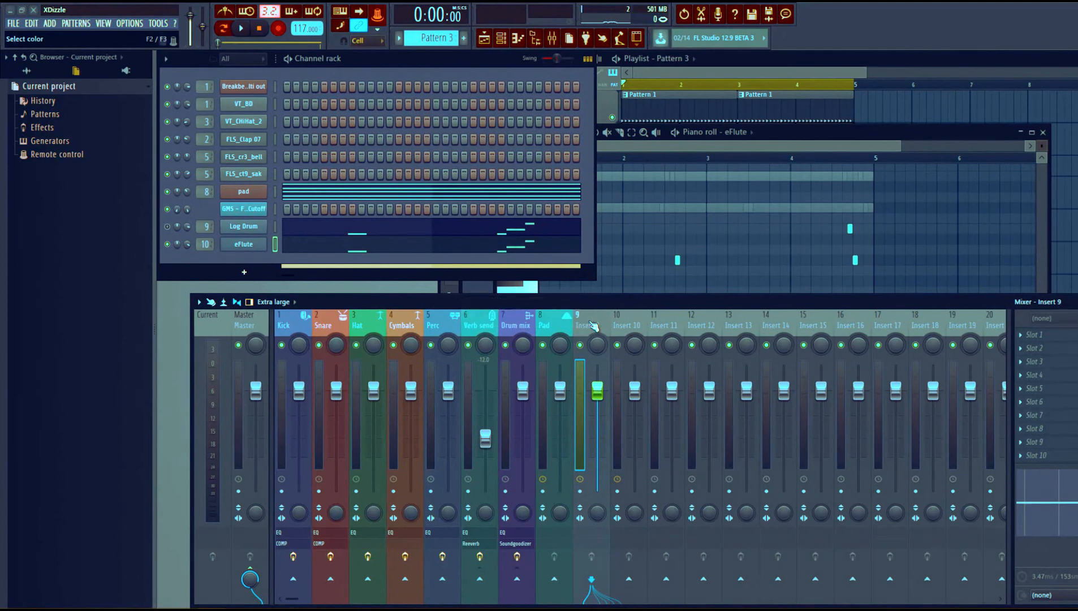
click(641, 322)
key(F2)
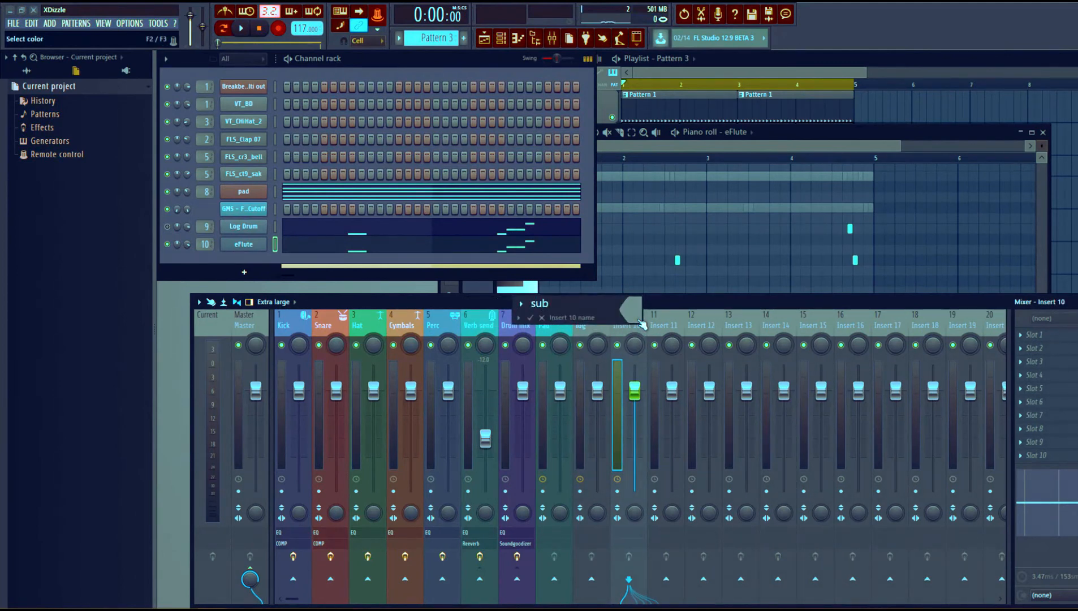
key(Return)
- Load Fruity Parametric EQ 2 into effect slot 3 of the log mixer track
click(589, 315)
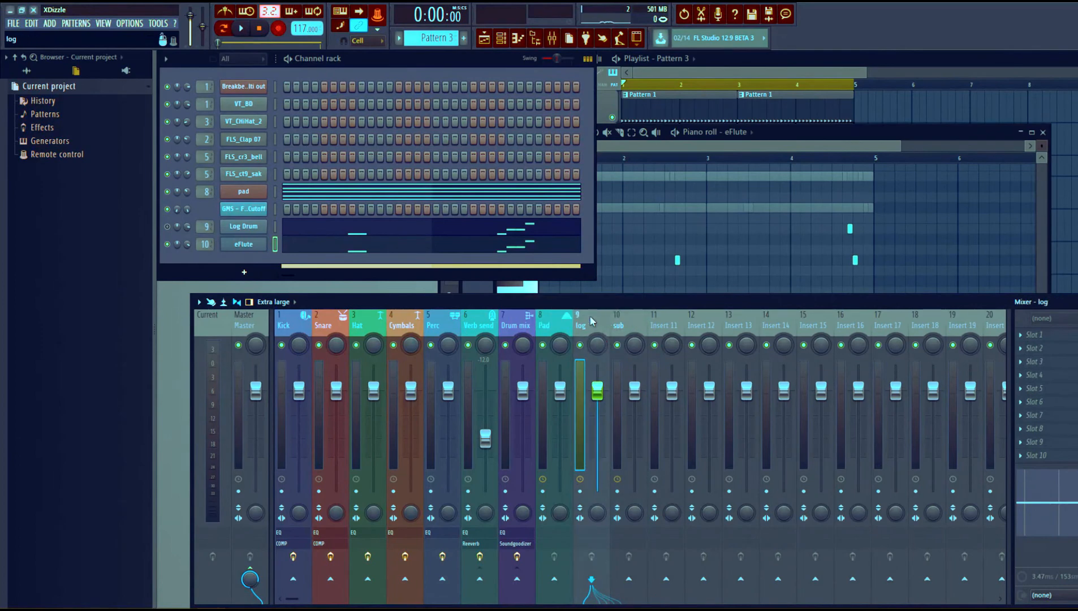
drag(569, 298, 593, 299)
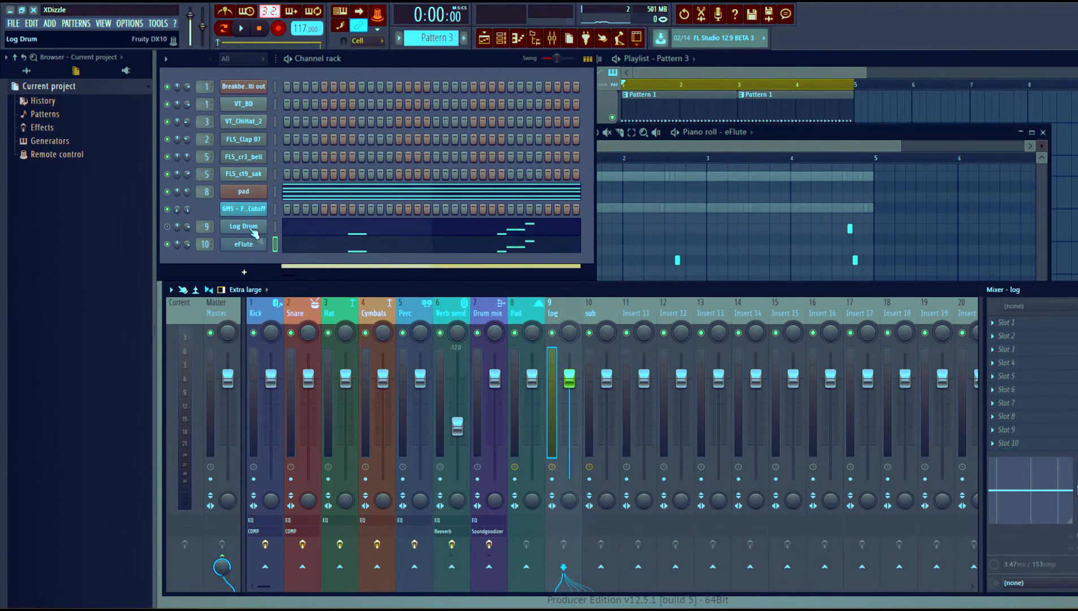
click(1028, 357)
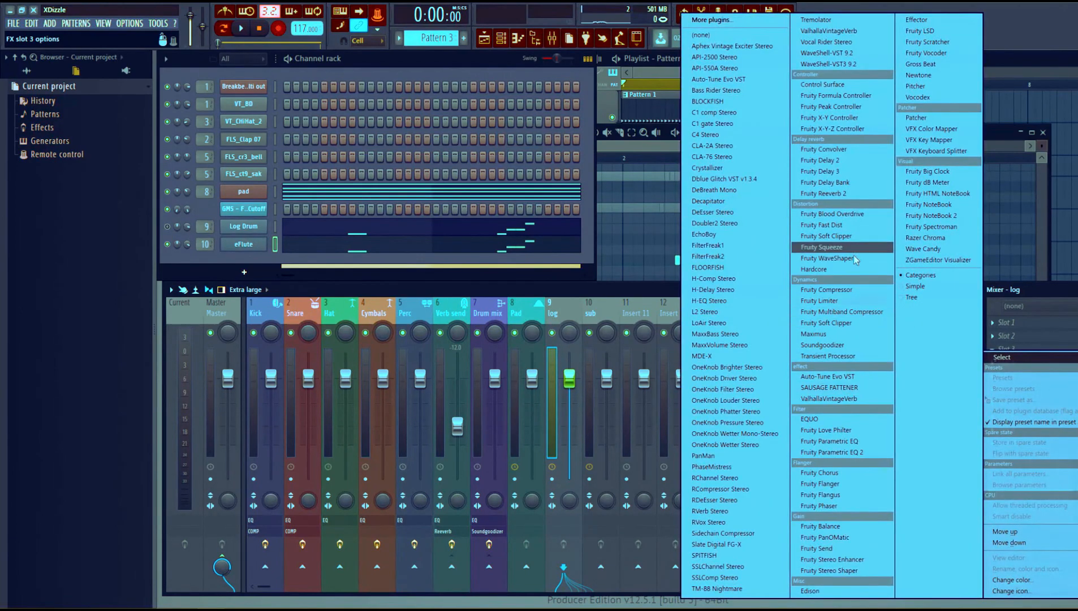
click(857, 452)
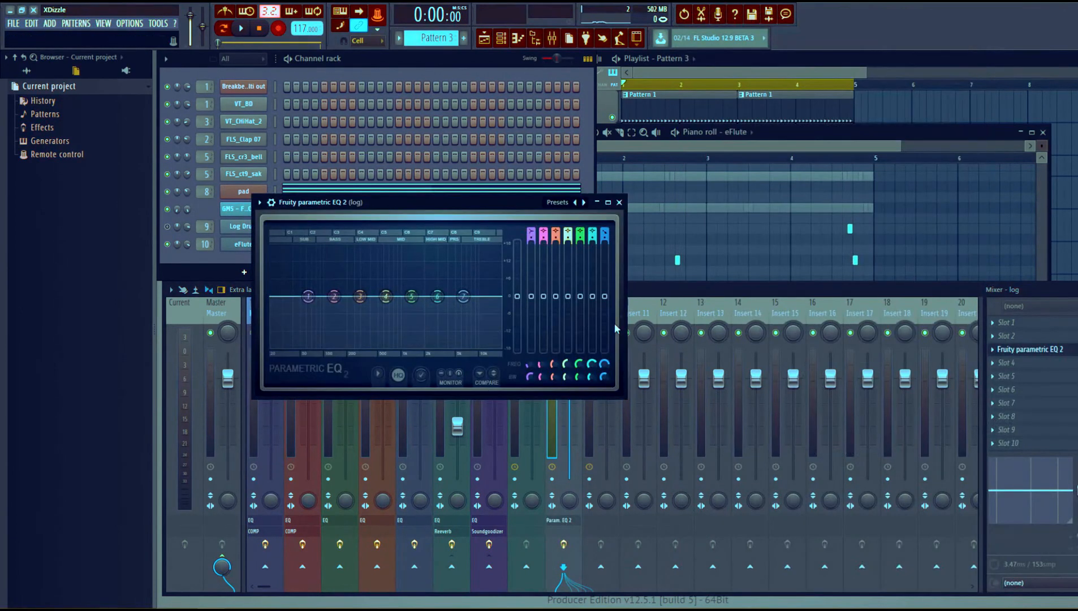
drag(483, 201, 505, 333)
- Cut the log track's lows with the EQ's band 1 low shelf at about 105 Hz while playing the pattern
key(space)
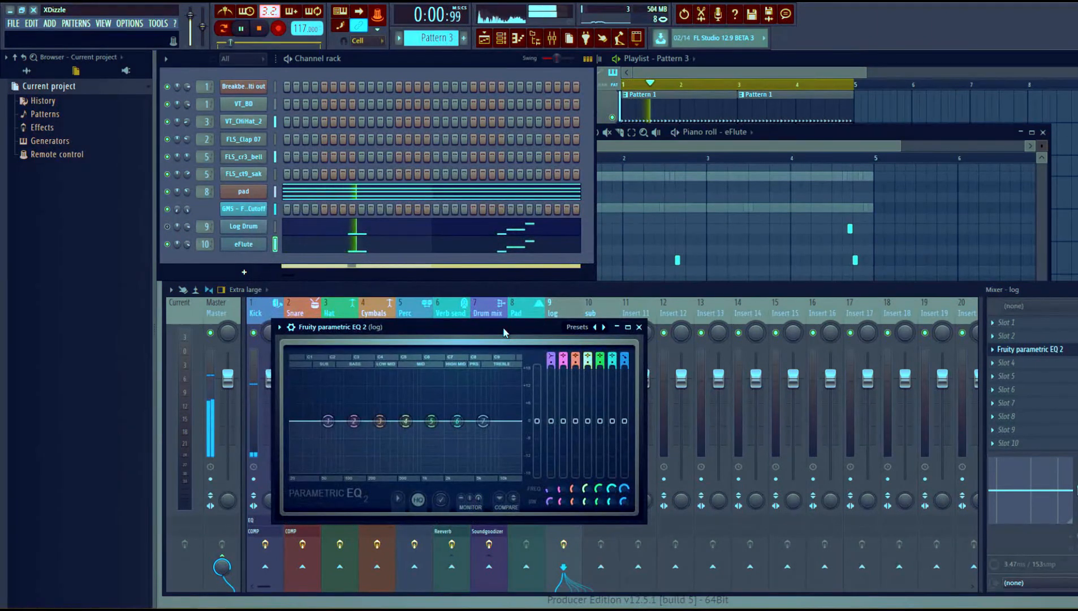
key(space)
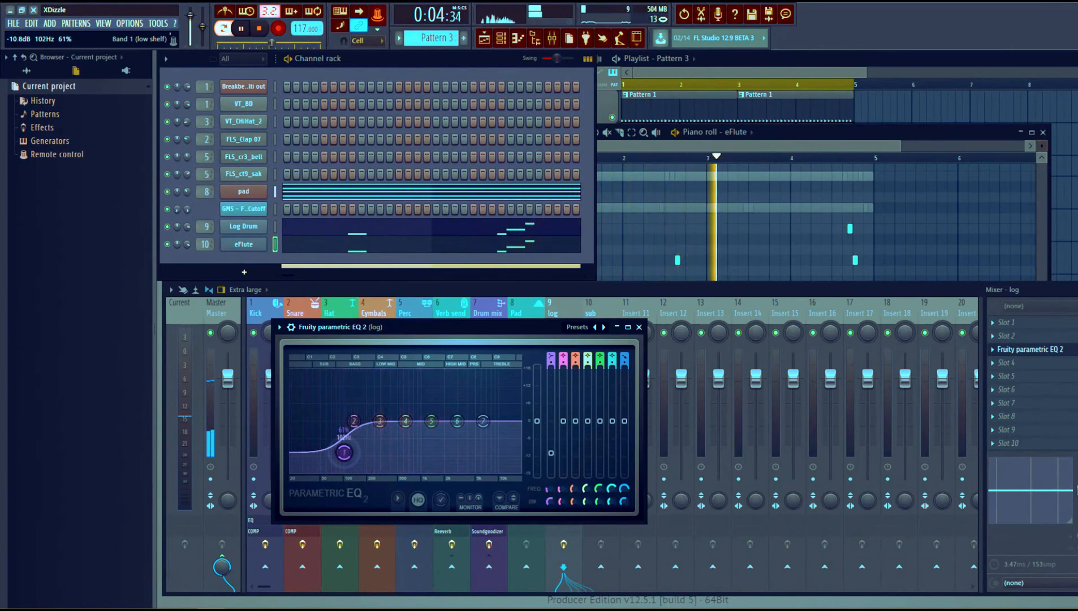
drag(344, 451, 346, 455)
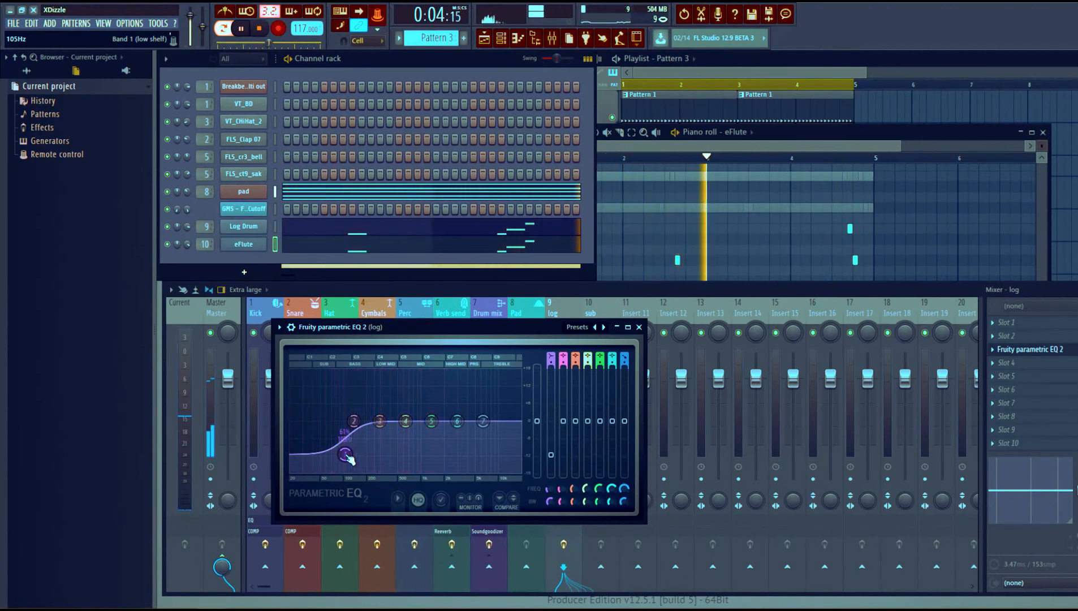
key(space)
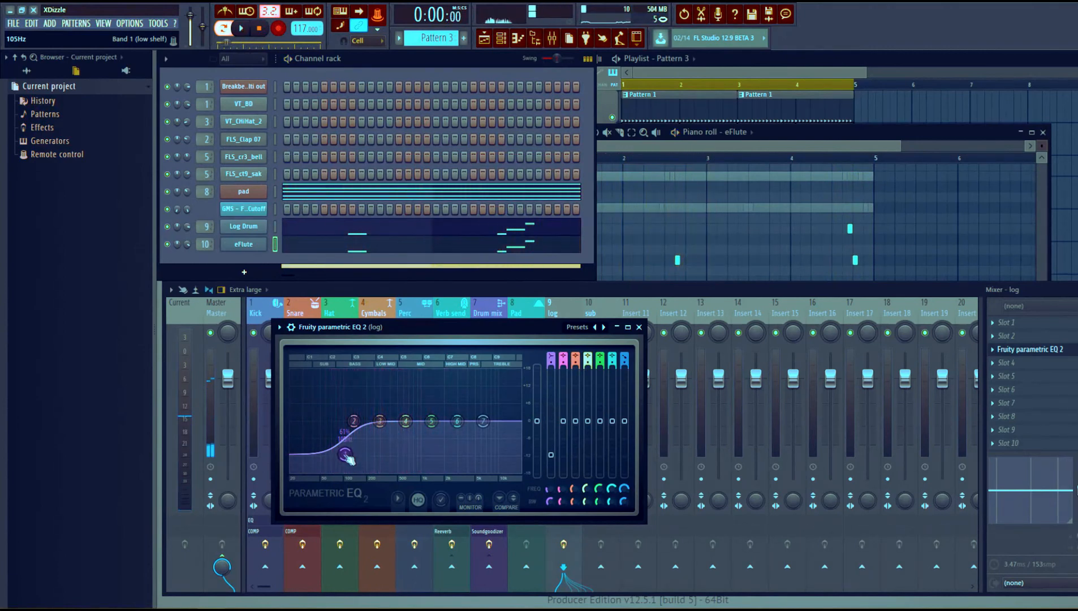
- Load Fruity Parametric EQ 2 into effect slot 4 of the sub mixer track and start playback
click(245, 245)
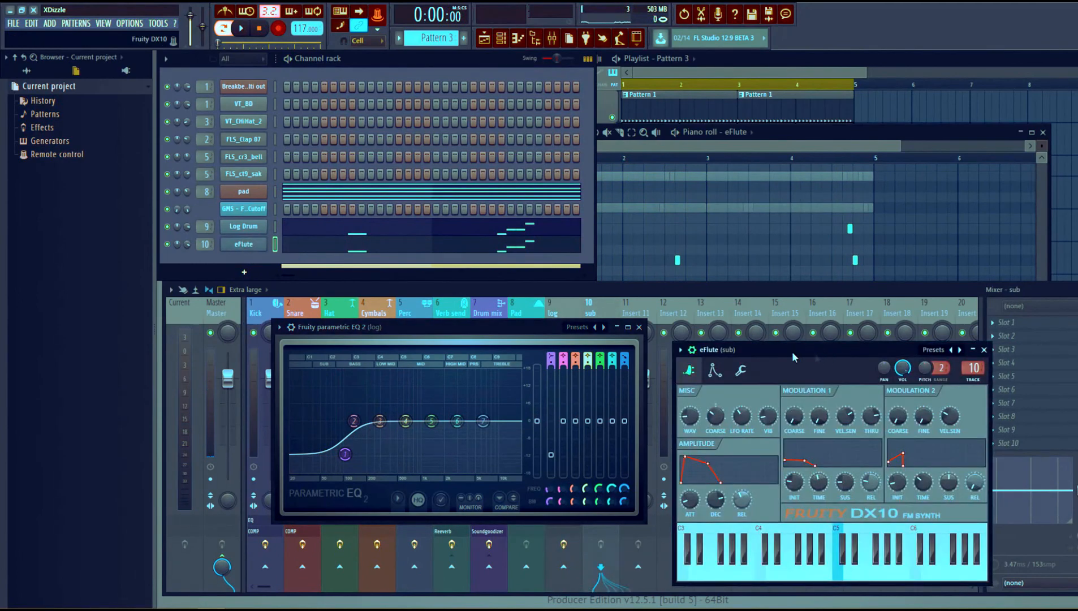
drag(805, 348, 792, 364)
click(619, 291)
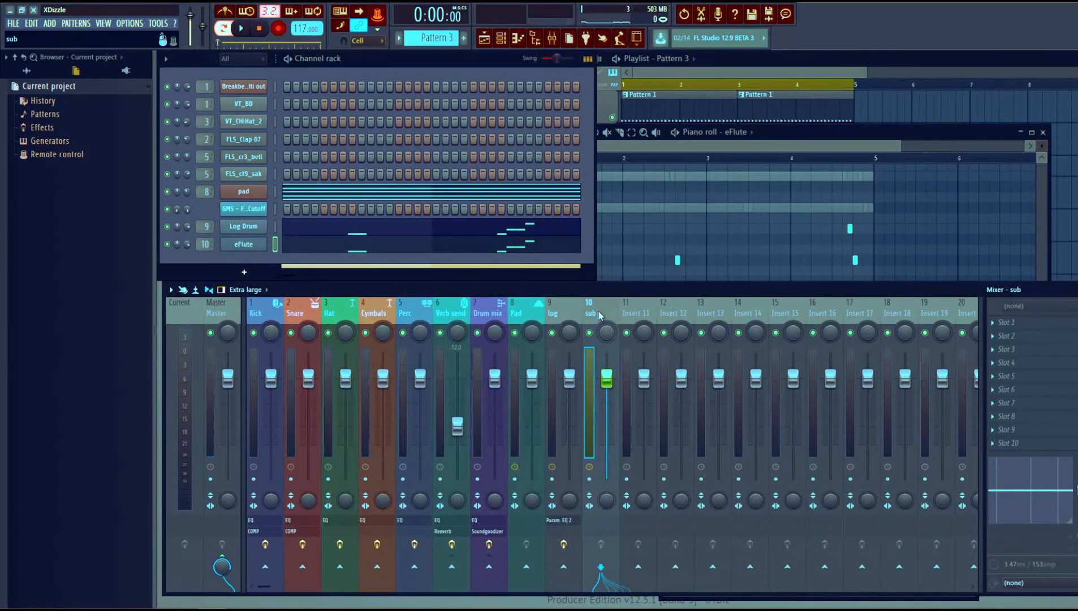
click(1058, 362)
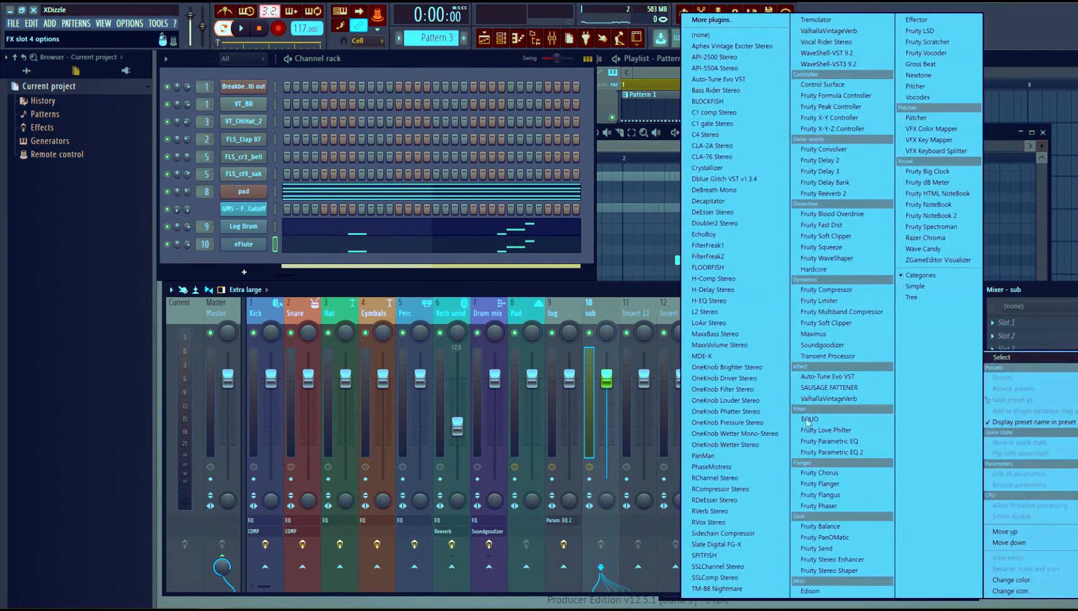
click(832, 452)
key(space)
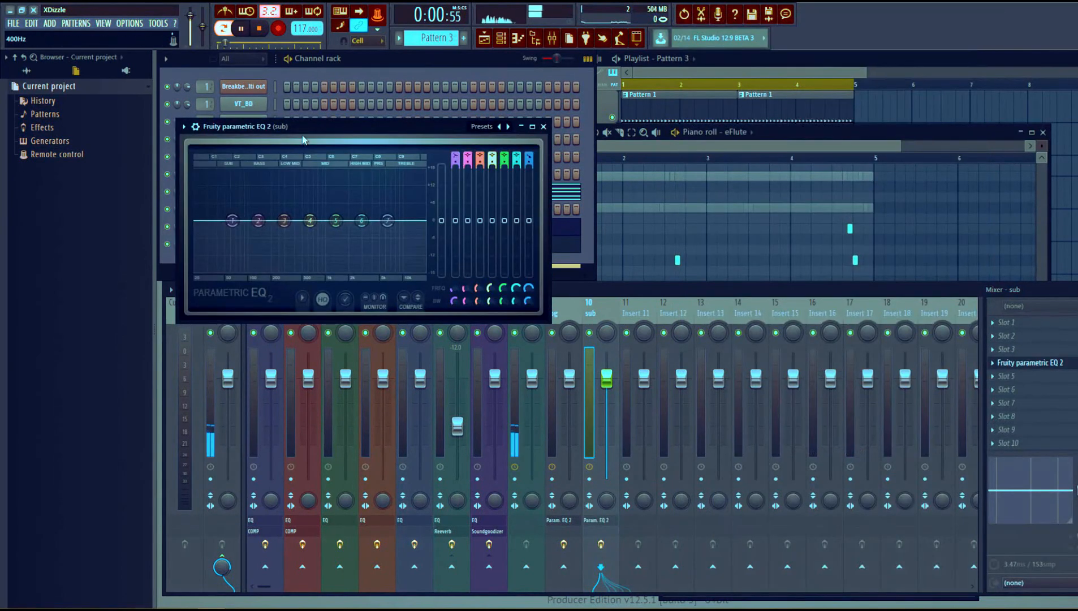
drag(302, 139, 397, 267)
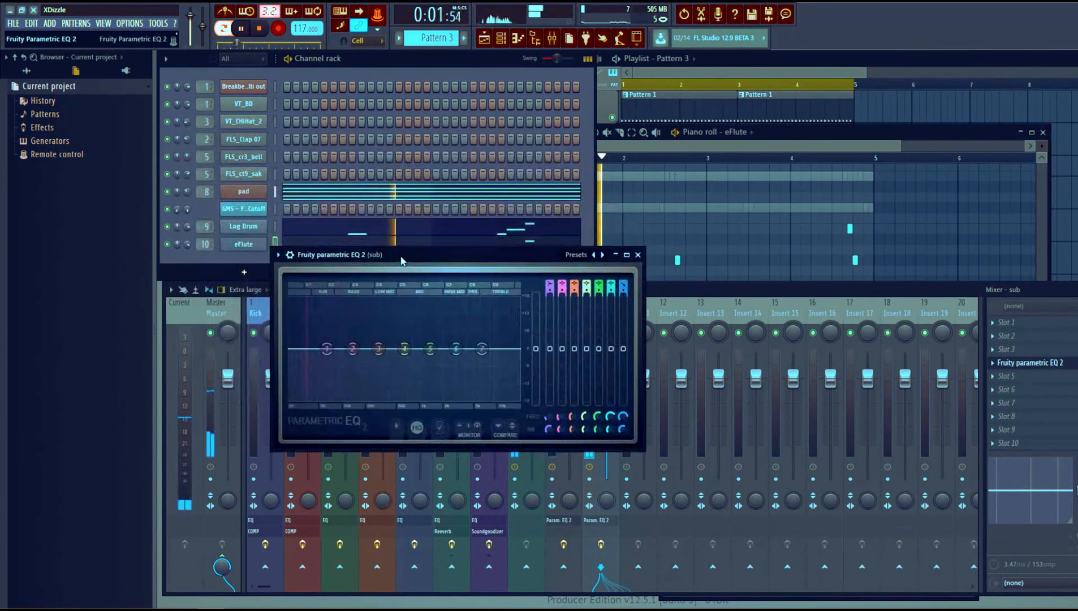
- Cut the sub track's highs with EQ band 7 and boost the band 1 low shelf by about 1.7 dB
click(353, 349)
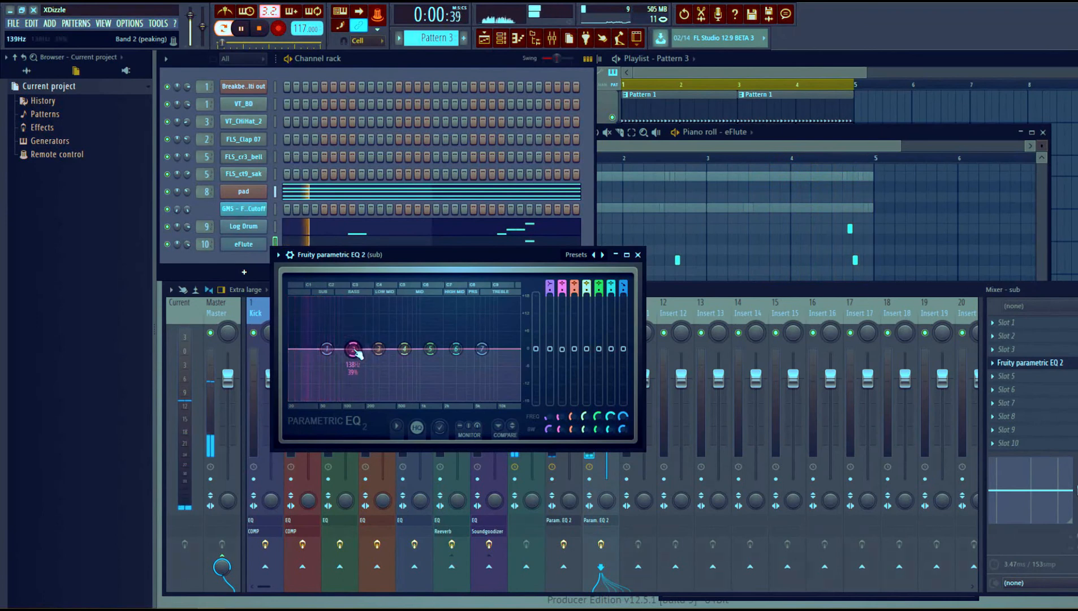
drag(480, 349, 334, 350)
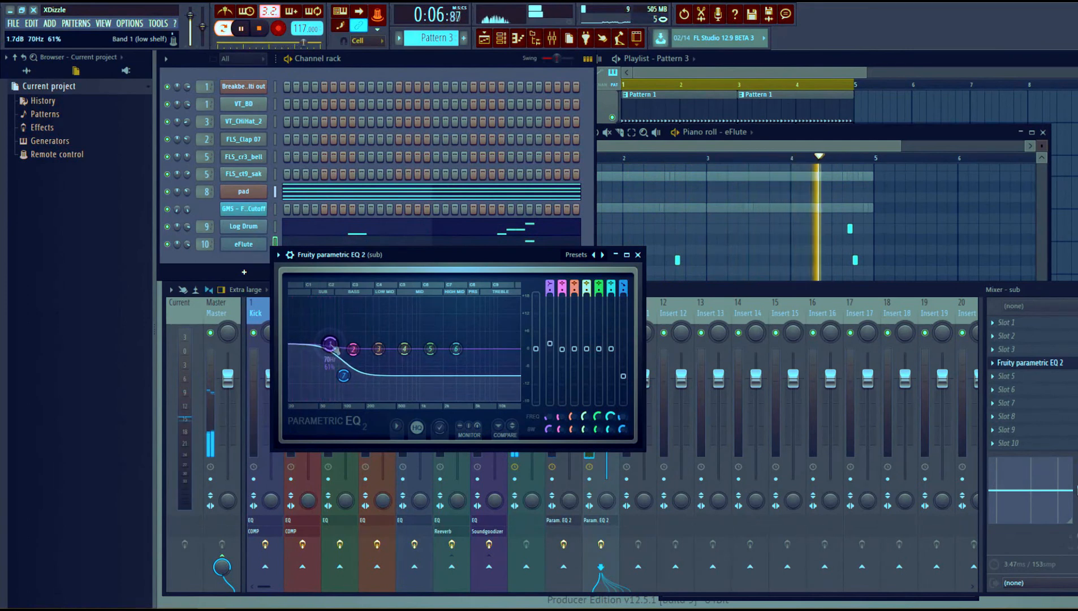
click(637, 255)
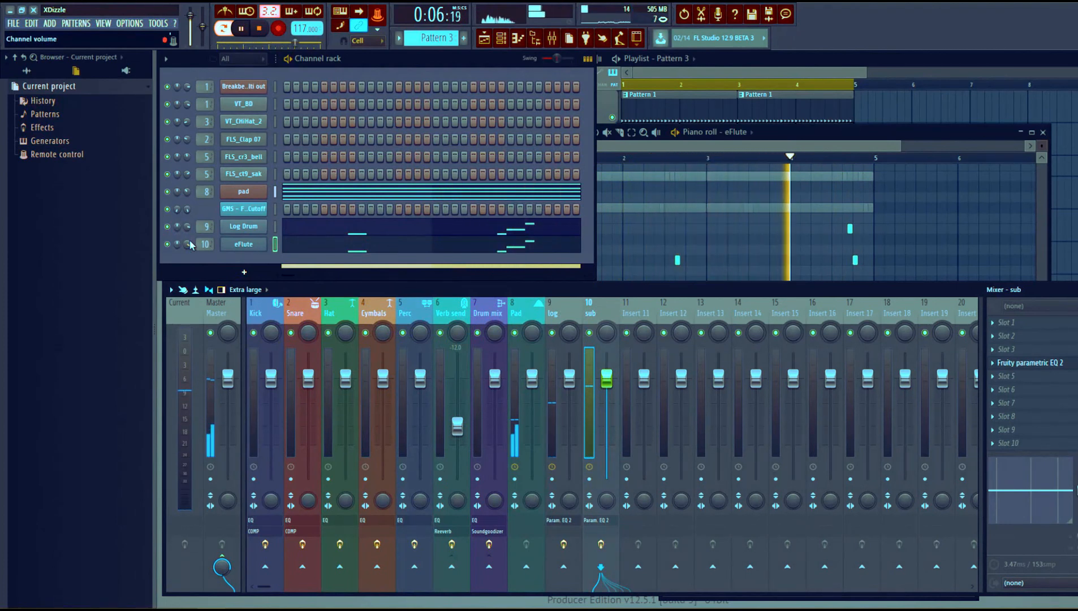
- Review the eFlute notes in the piano roll, stop playback, and inspect the Pad, log and sub mixer tracks
click(372, 249)
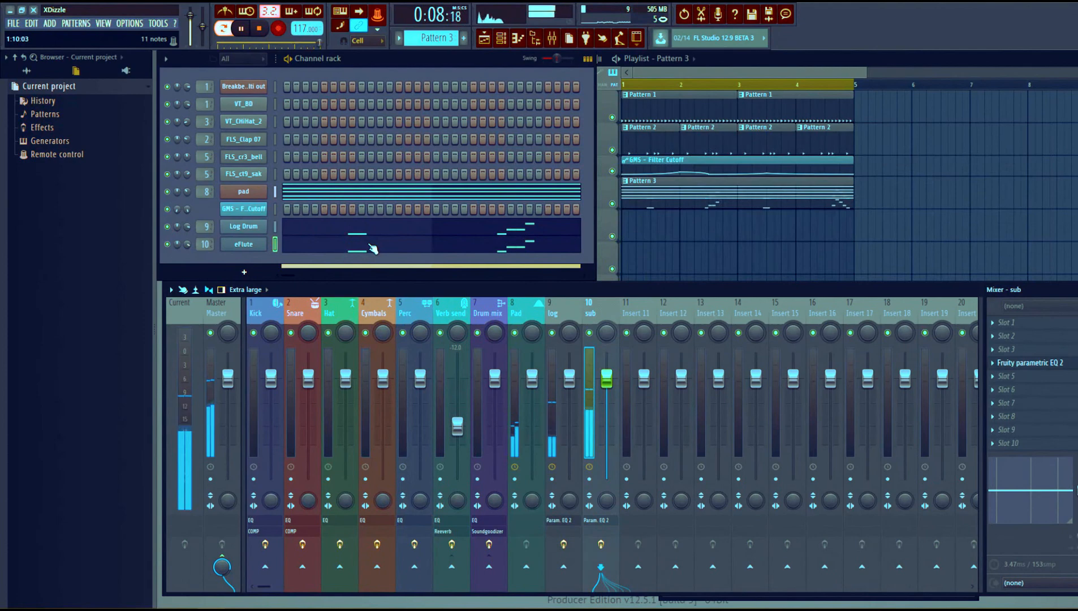
click(373, 248)
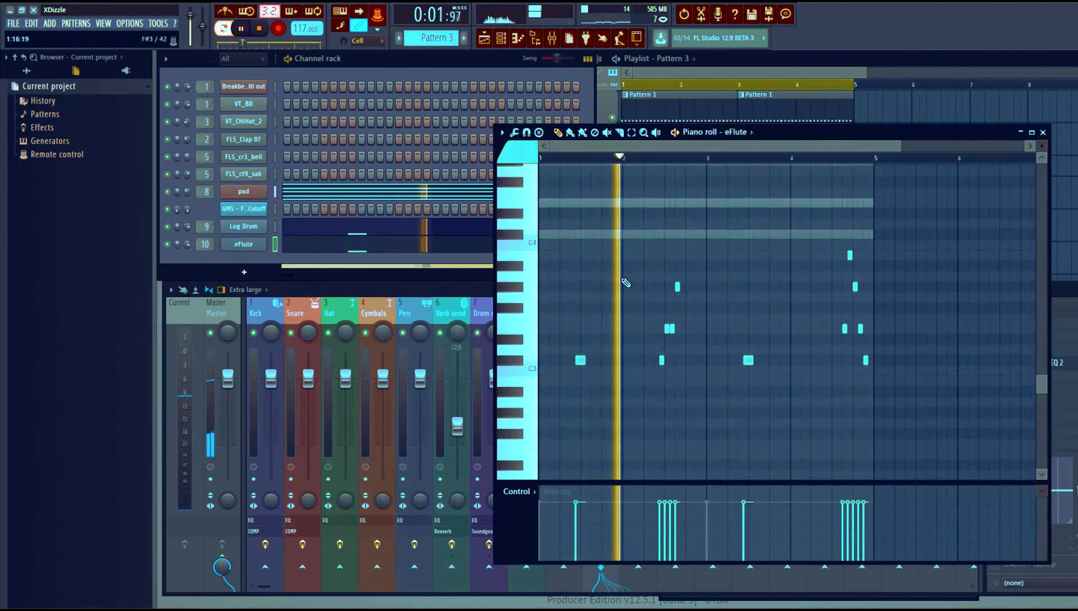
key(space)
click(450, 66)
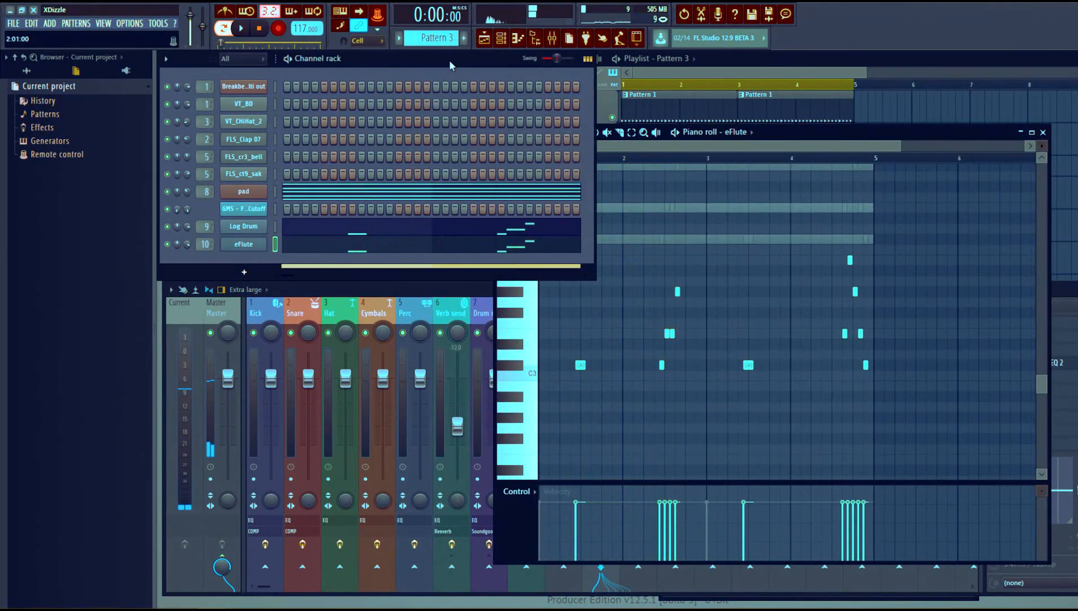
click(484, 318)
click(542, 320)
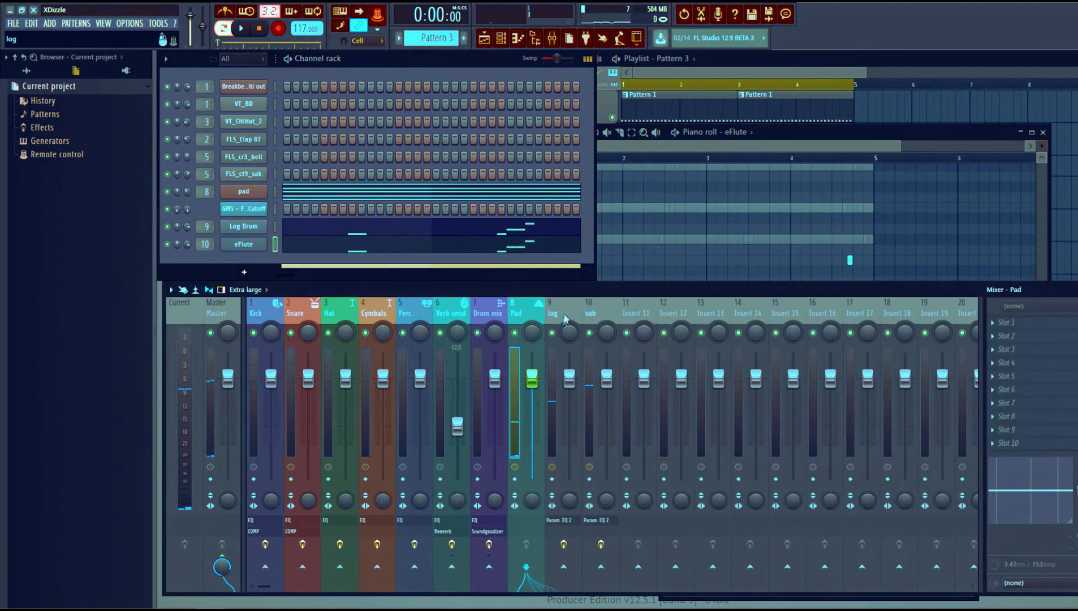
click(565, 318)
click(609, 311)
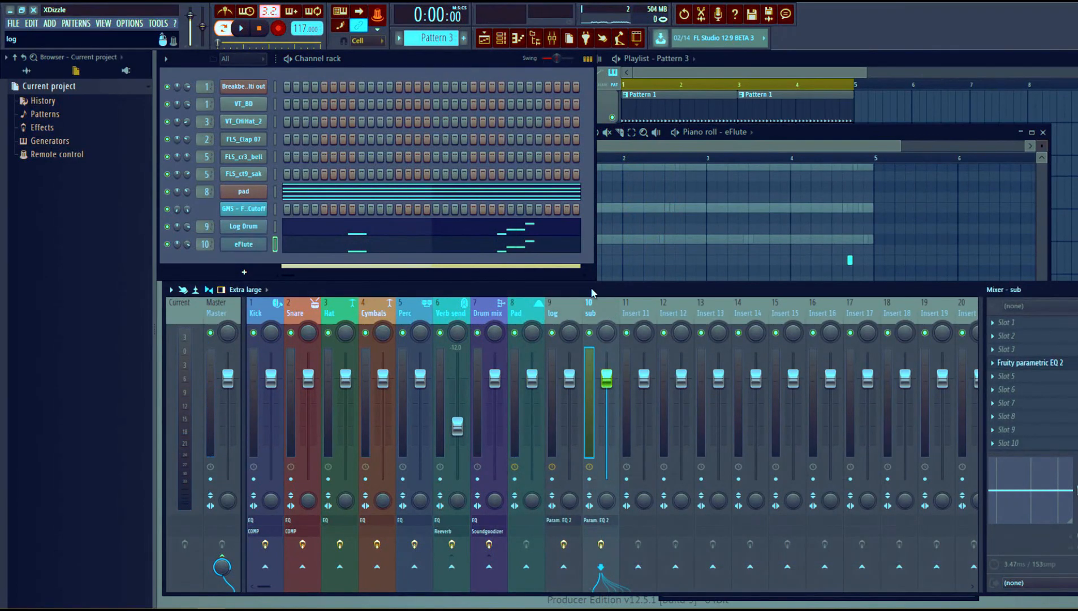
mouse_move(592, 292)
mouse_down()
mouse_move(595, 304)
mouse_move(584, 299)
mouse_up()
- Listen to the full four-bar arrangement in song mode, stop playback and return to the channel rack
key(space)
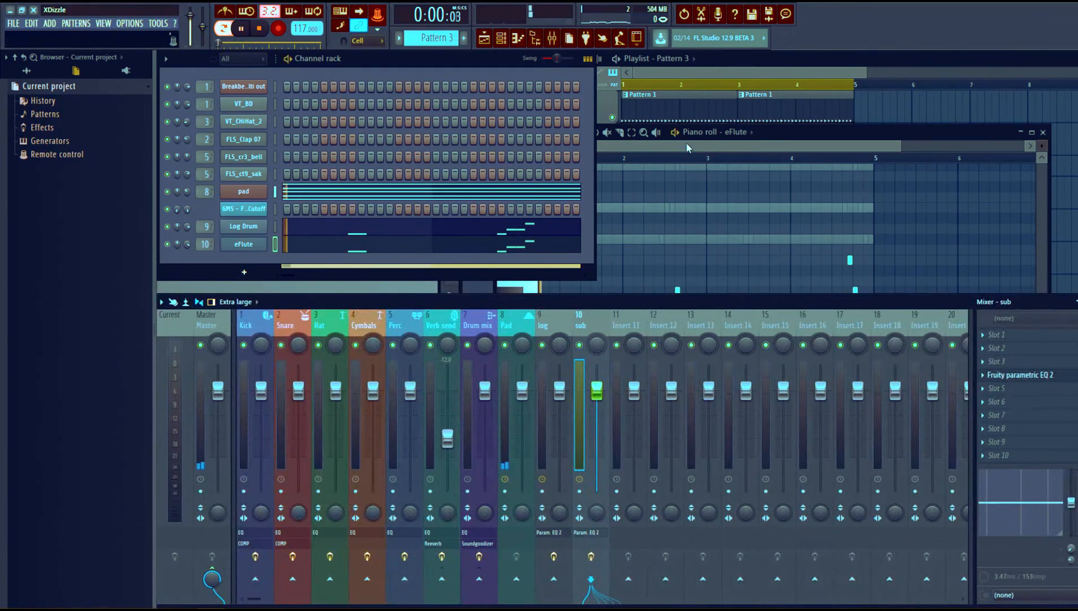
key(space)
click(757, 64)
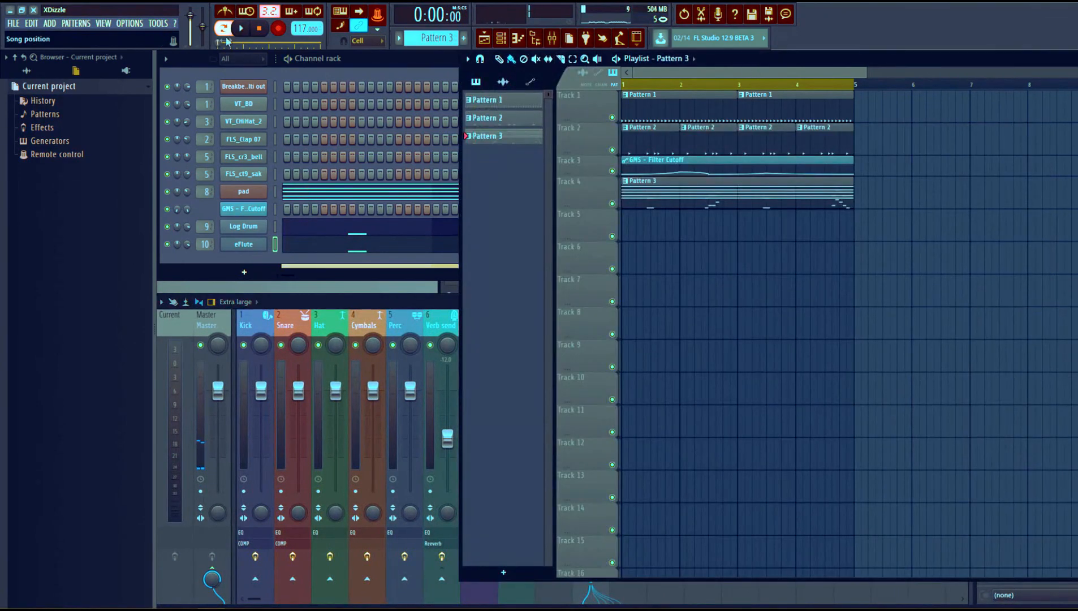
click(394, 75)
click(767, 66)
key(space)
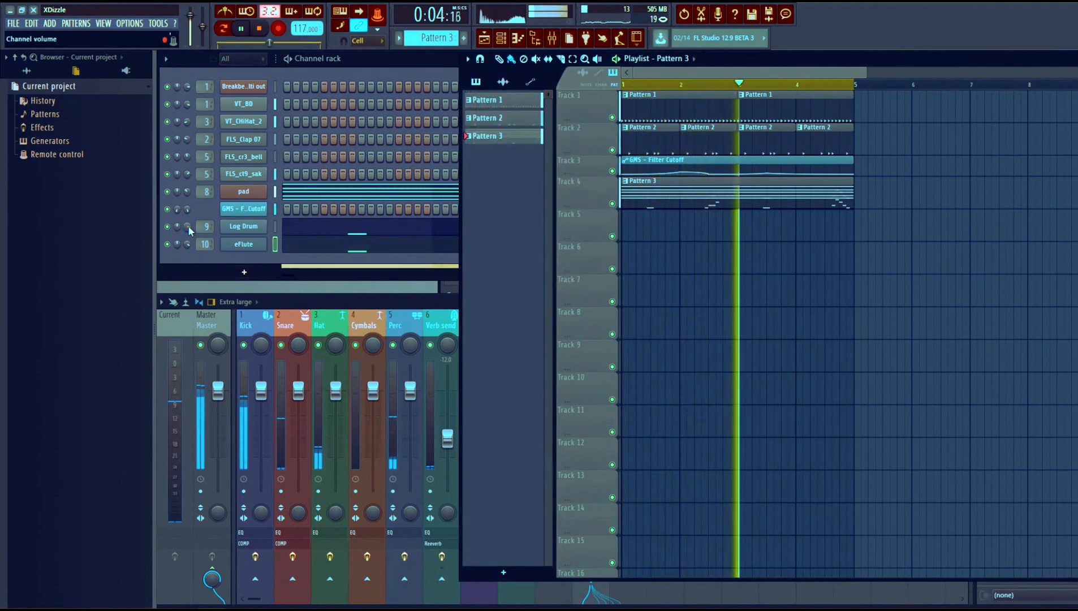
click(383, 63)
click(752, 58)
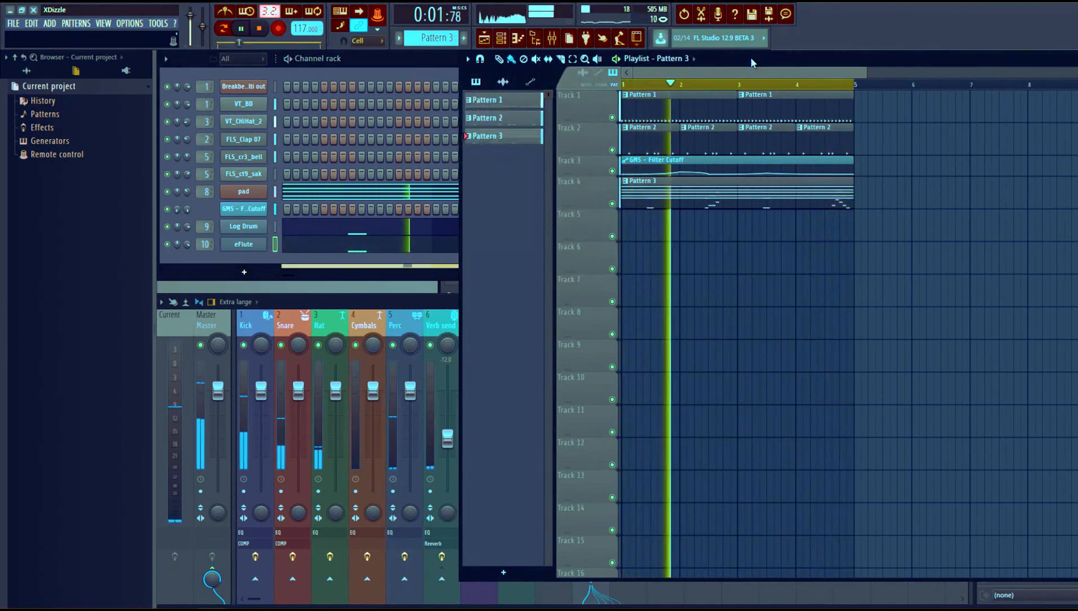
key(space)
click(413, 69)
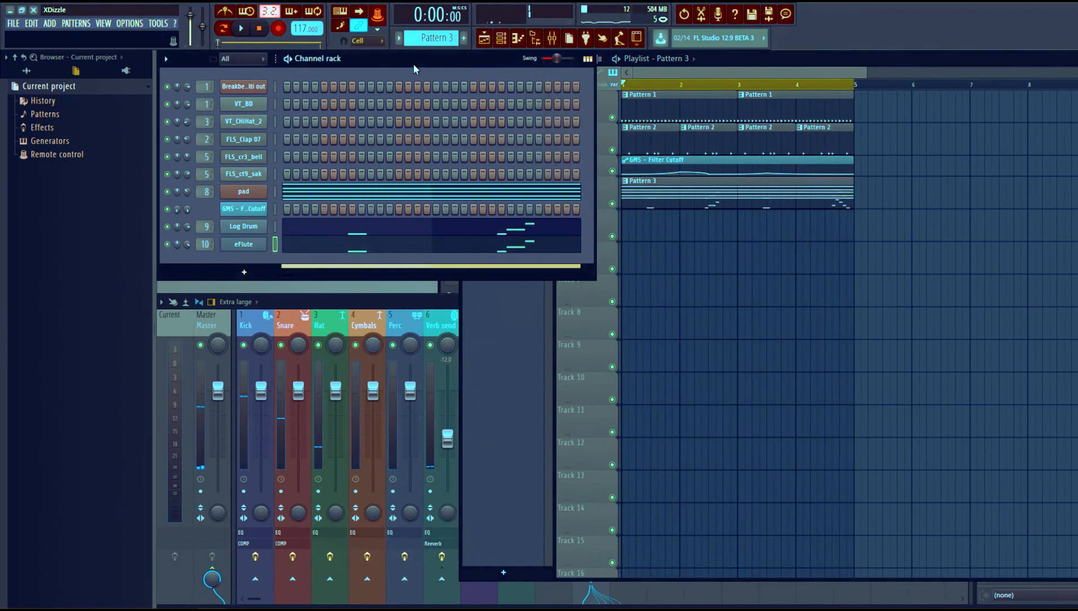